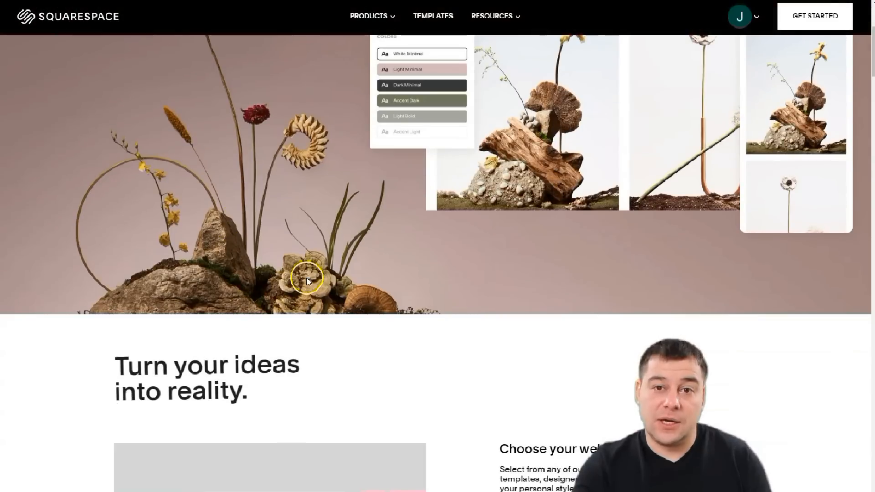
Step: Look through the website template categories on the home page, from Portfolio to Small Business
scroll(322, 248, down, 12)
scroll(321, 248, down, 8)
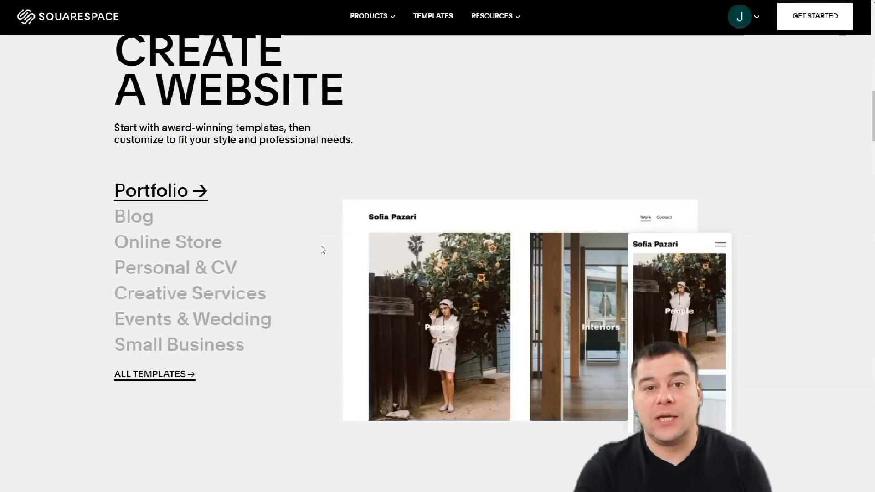
scroll(322, 248, up, 4)
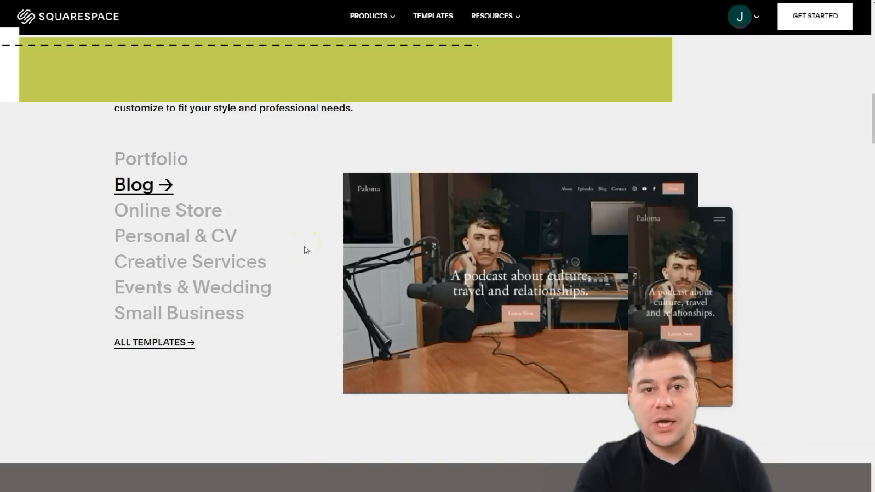
click(177, 157)
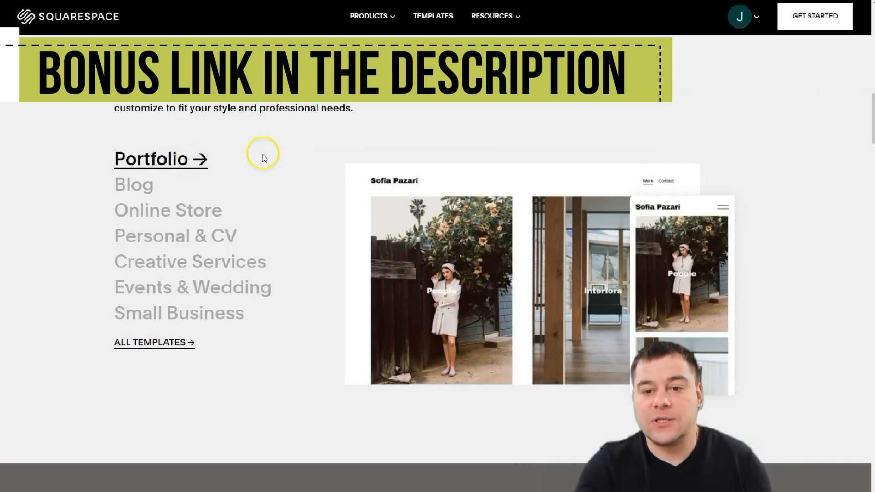
click(172, 147)
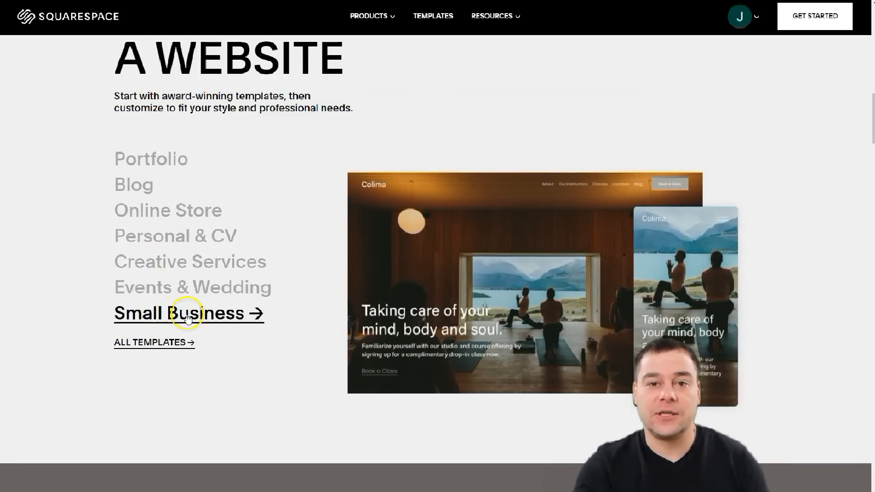
Step: Review the home page sections on how the builder works, getting started, selling online and marketing a business
scroll(200, 310, down, 9)
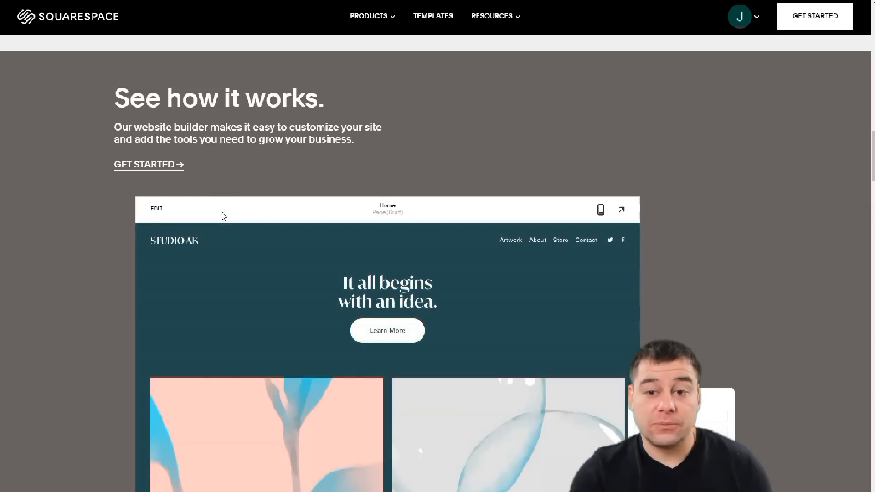
scroll(273, 183, down, 14)
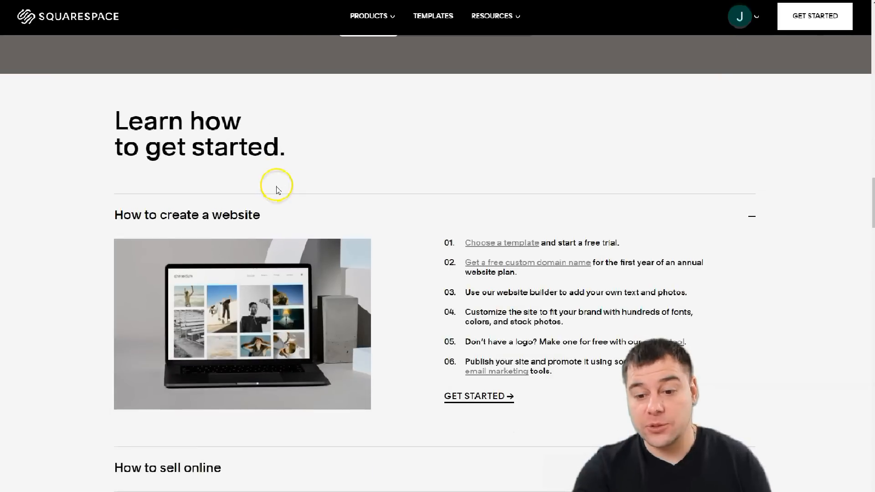
scroll(278, 191, down, 15)
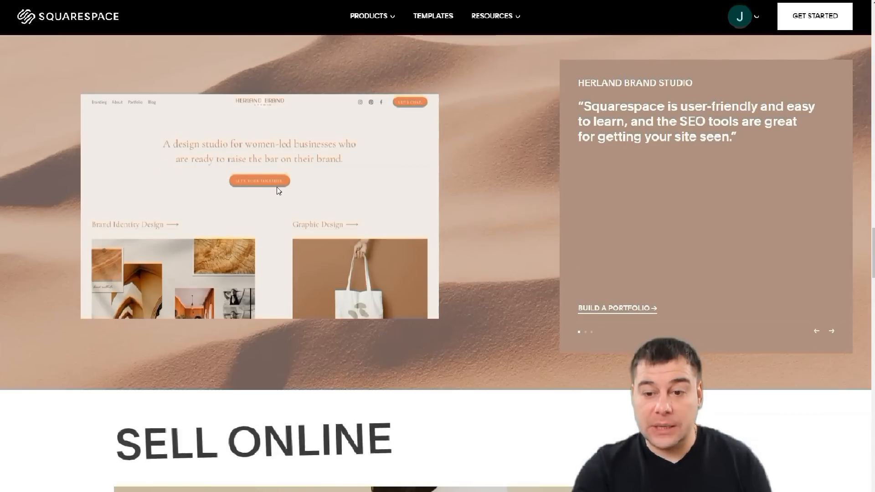
scroll(279, 190, down, 10)
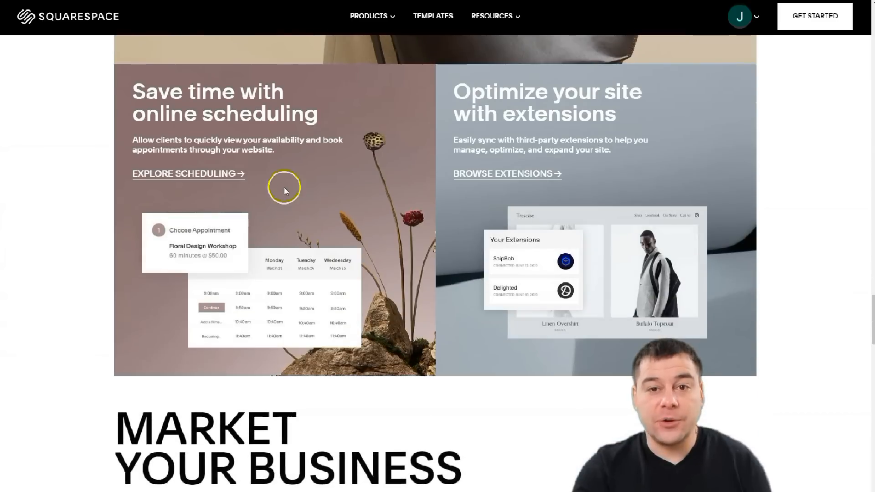
scroll(325, 202, down, 6)
scroll(309, 193, down, 13)
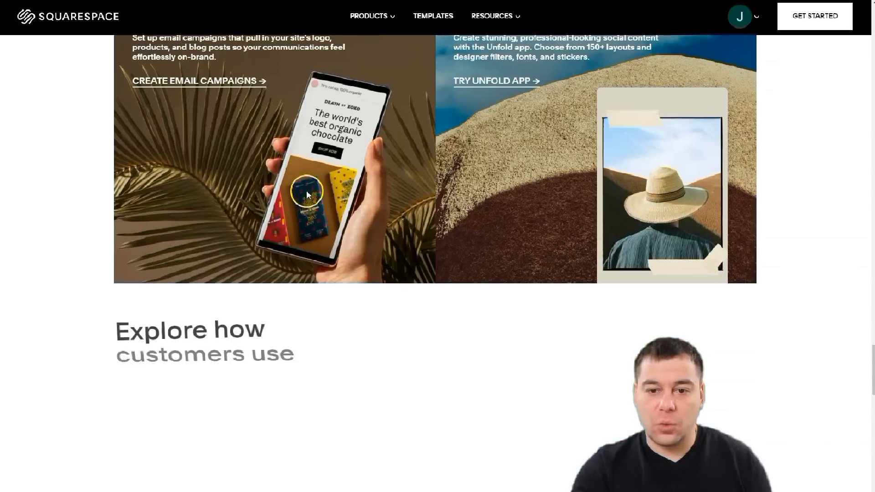
scroll(307, 193, down, 15)
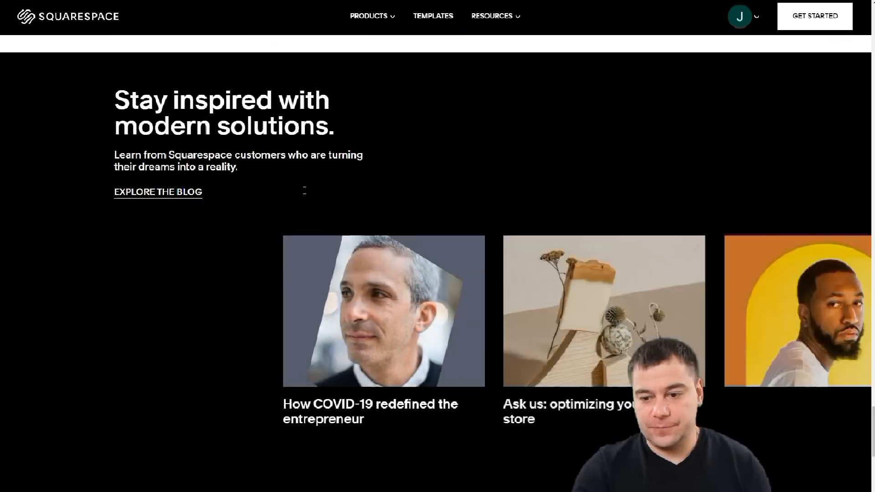
scroll(306, 191, up, 19)
scroll(305, 190, up, 20)
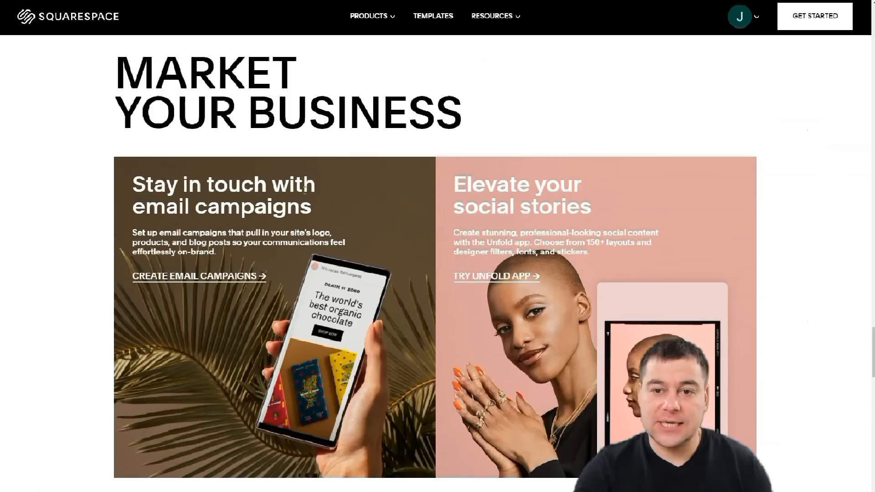
scroll(305, 189, up, 20)
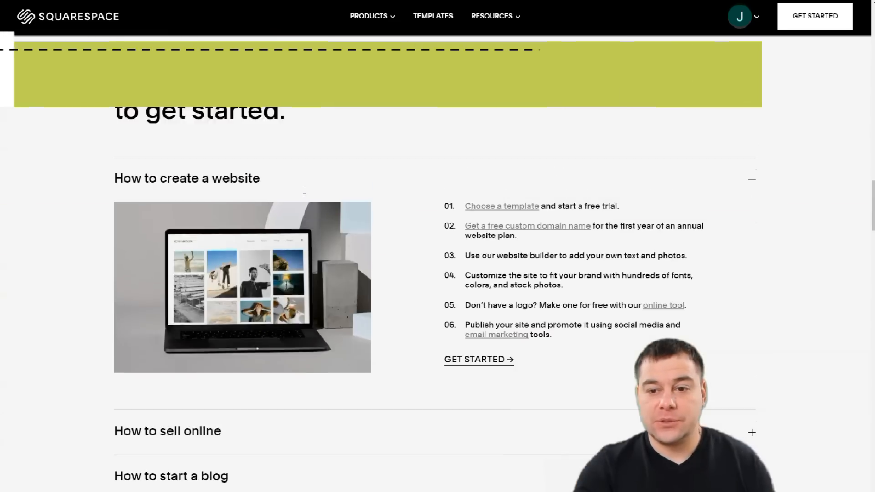
scroll(304, 189, up, 10)
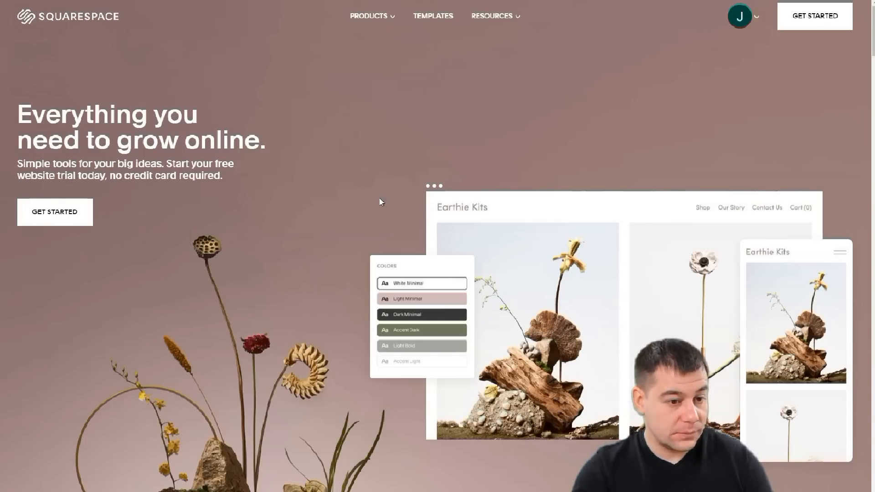
Step: Go to the account dashboard and start creating a new website to reach the template gallery
click(495, 186)
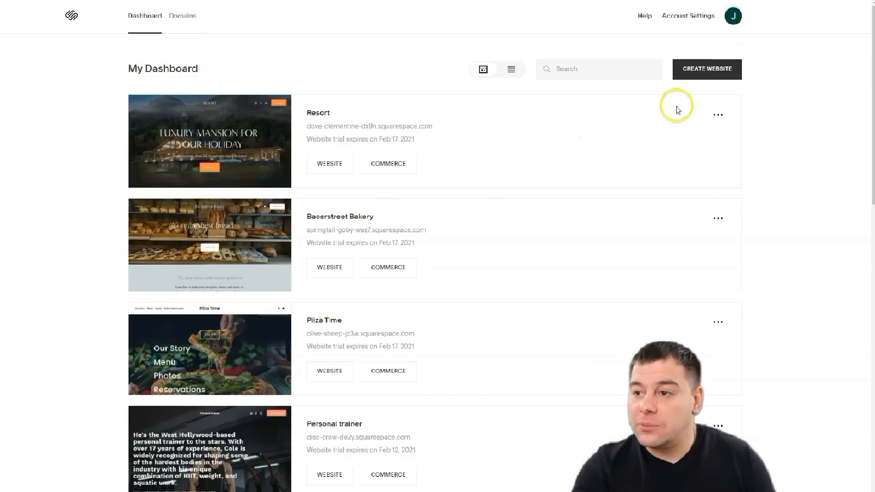
click(699, 73)
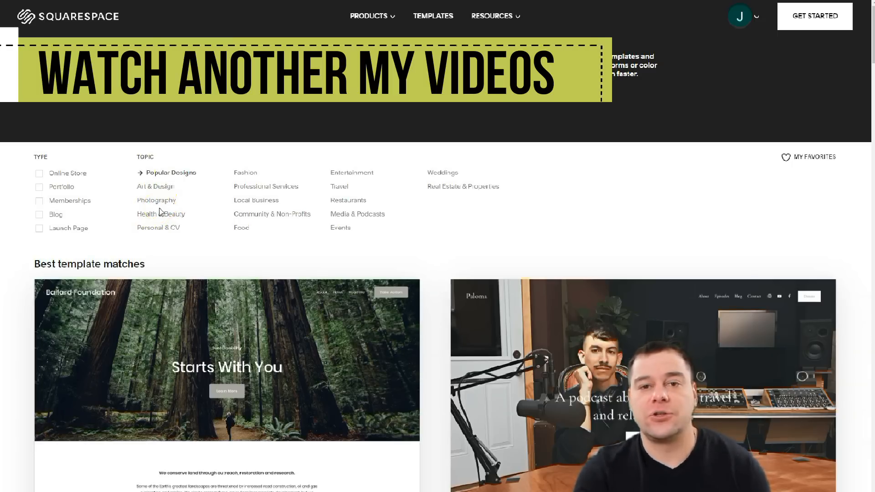
Step: Browse the Popular Designs templates in the gallery and return to the topic filters
scroll(389, 242, down, 20)
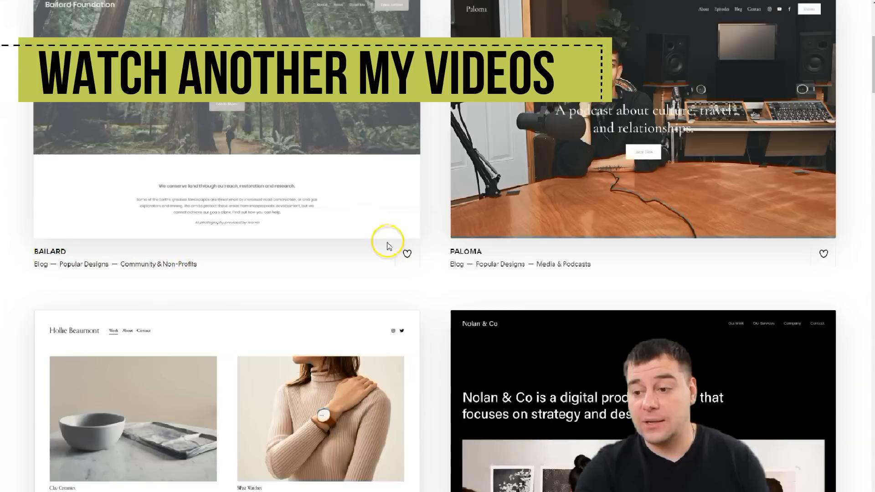
scroll(383, 234, down, 20)
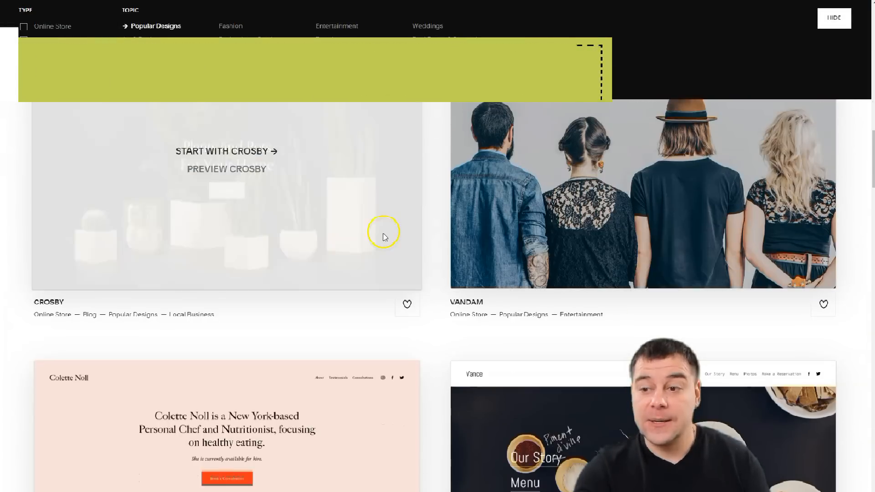
scroll(378, 230, down, 1)
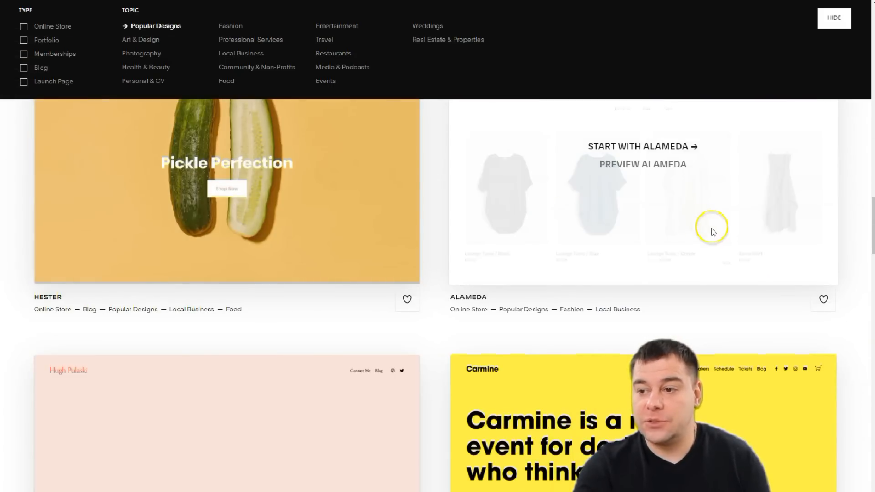
scroll(697, 224, up, 4)
scroll(670, 301, down, 14)
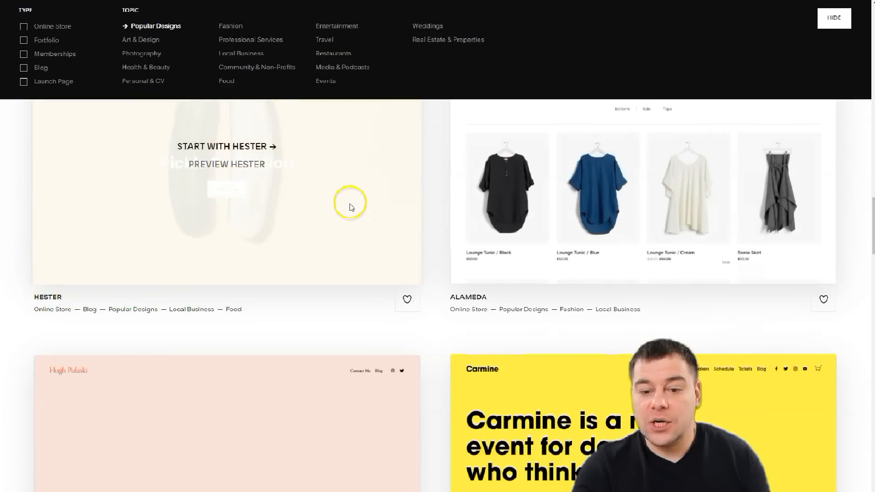
scroll(328, 215, down, 10)
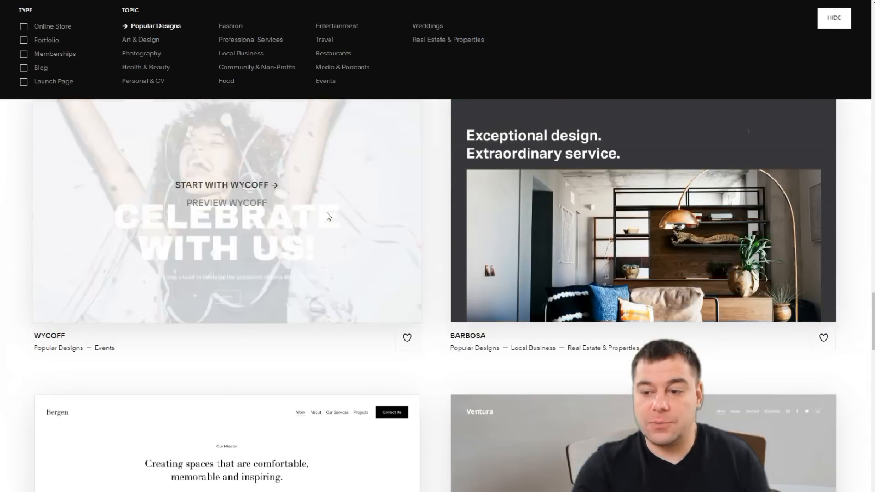
scroll(327, 215, up, 15)
scroll(327, 216, up, 20)
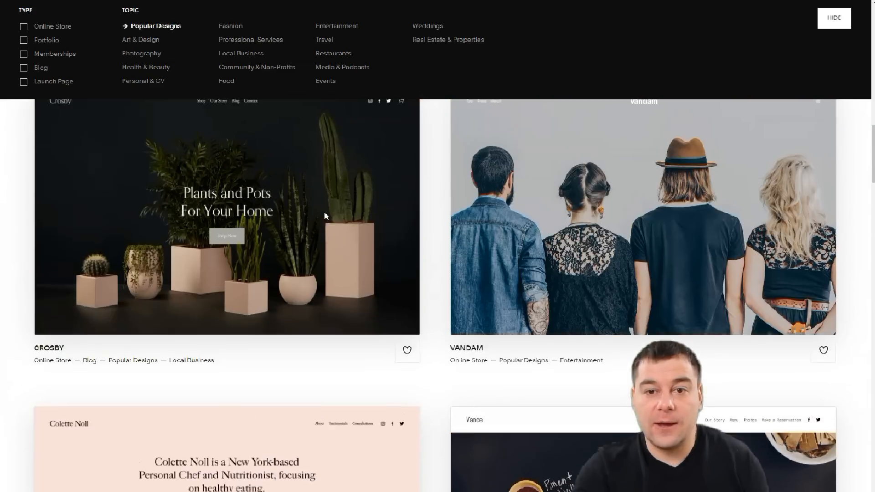
scroll(326, 216, up, 10)
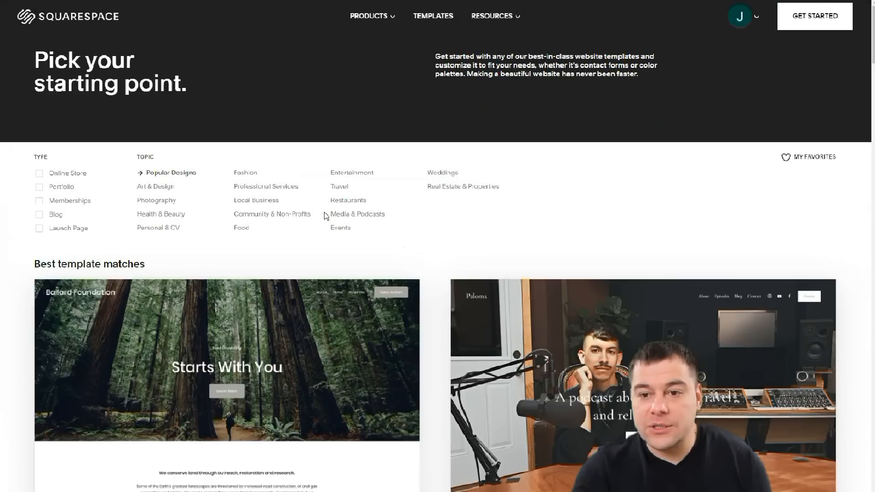
Step: Filter the templates by the Photography topic and look through the matching designs
click(169, 204)
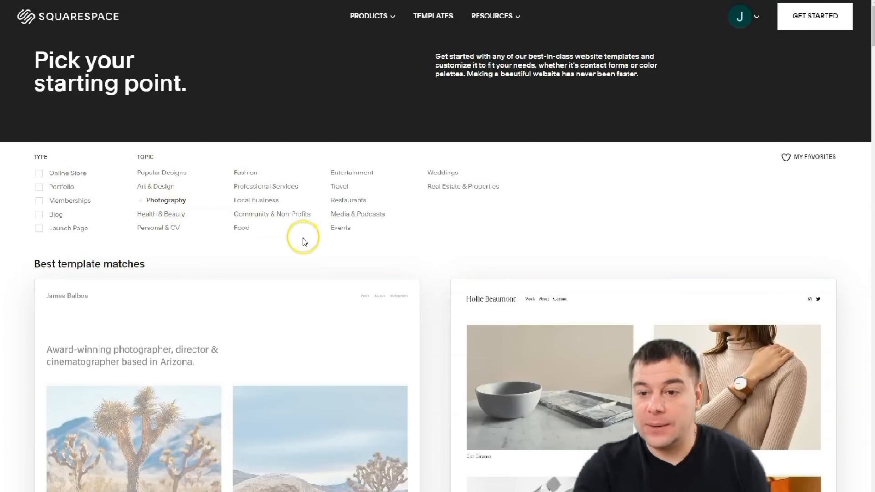
scroll(343, 237, down, 10)
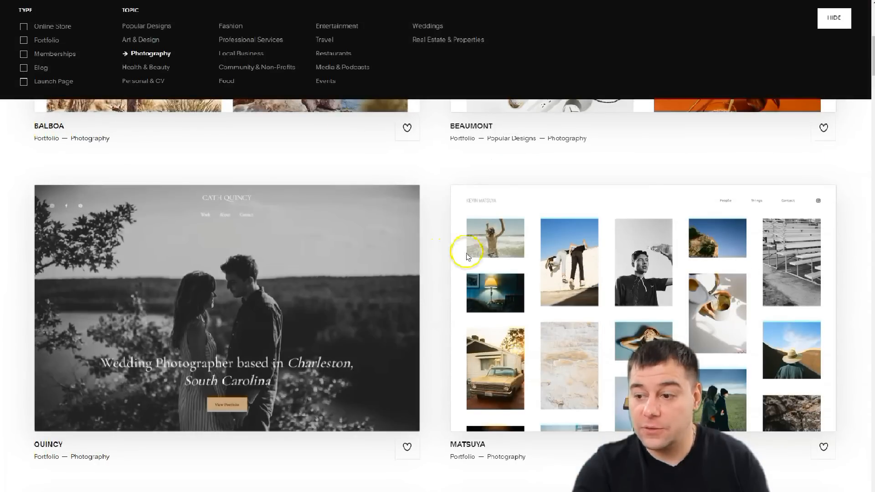
scroll(504, 250, down, 7)
mouse_move(377, 243)
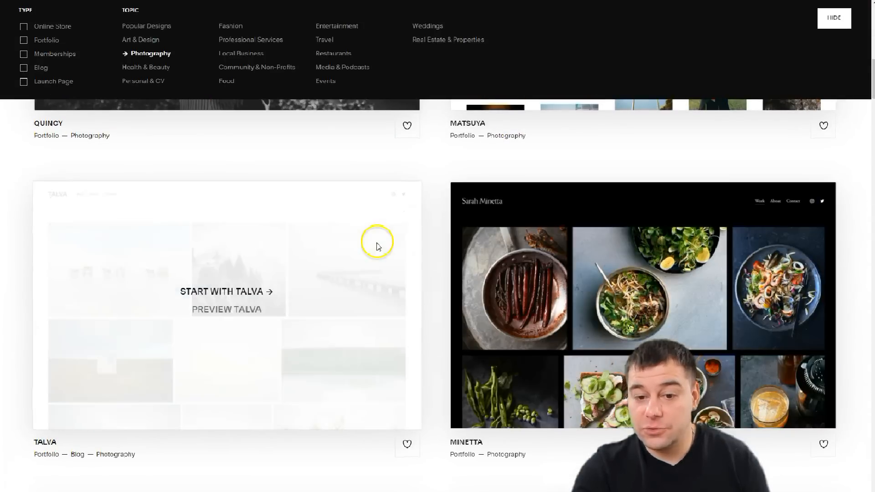
scroll(561, 195, down, 8)
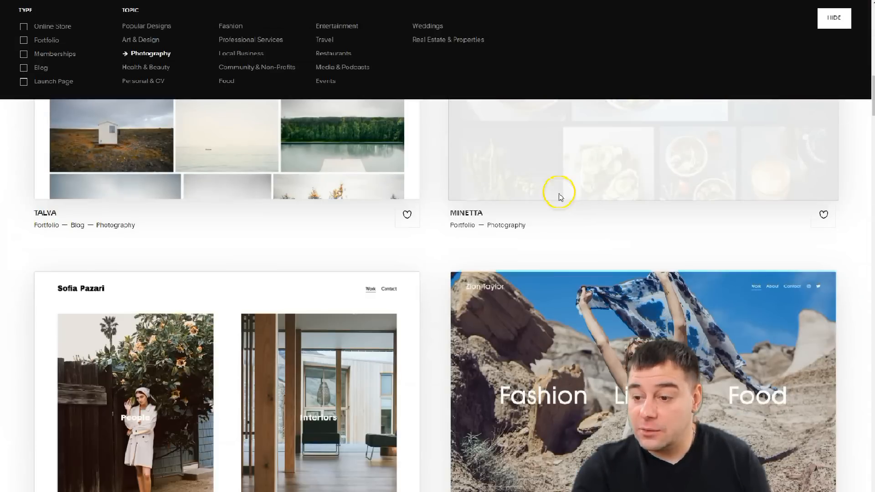
mouse_move(107, 252)
mouse_move(577, 237)
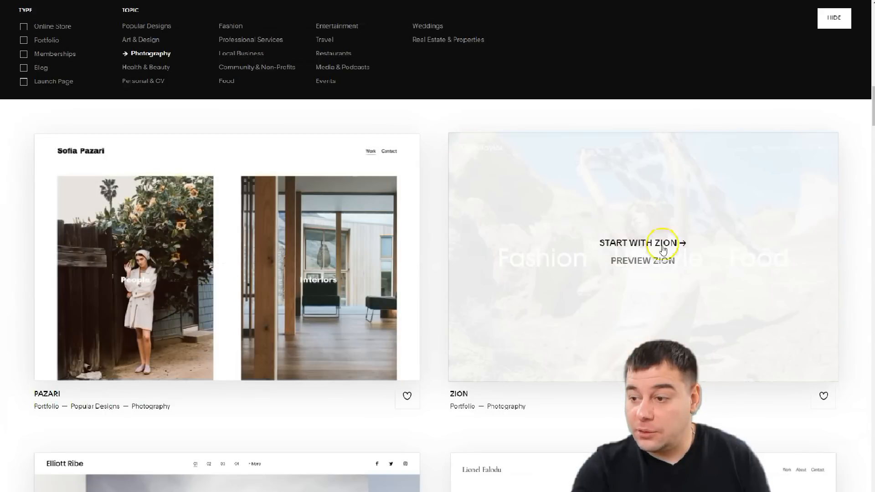
mouse_move(143, 206)
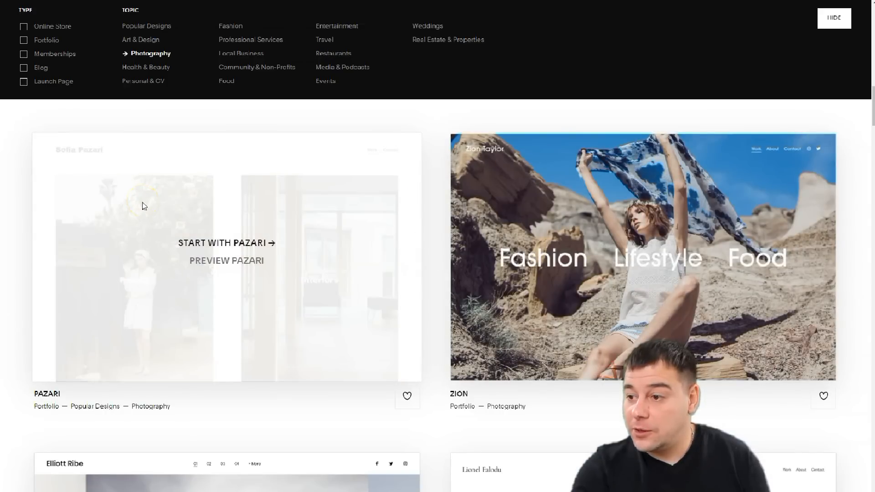
scroll(170, 204, down, 5)
mouse_move(228, 299)
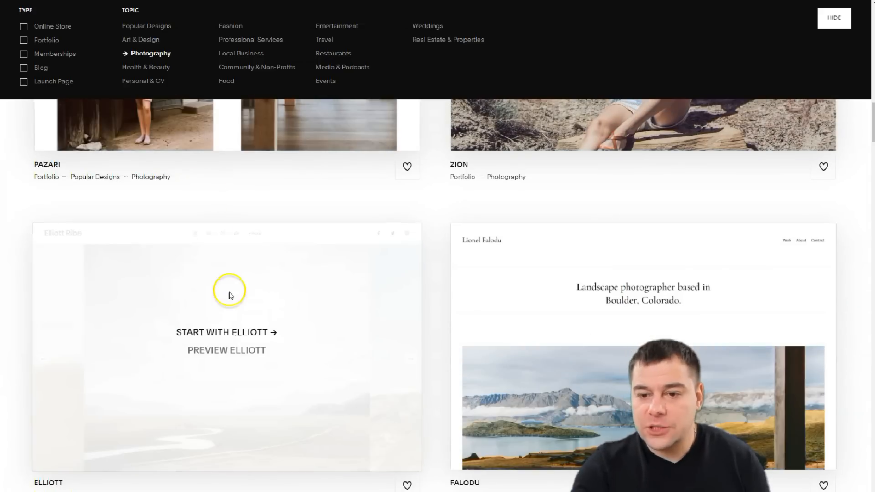
scroll(476, 254, down, 4)
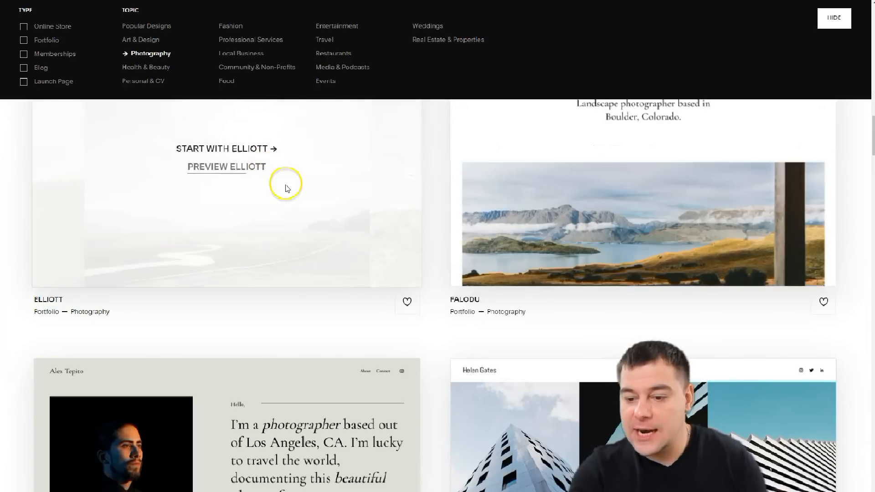
scroll(287, 191, down, 4)
scroll(287, 199, down, 8)
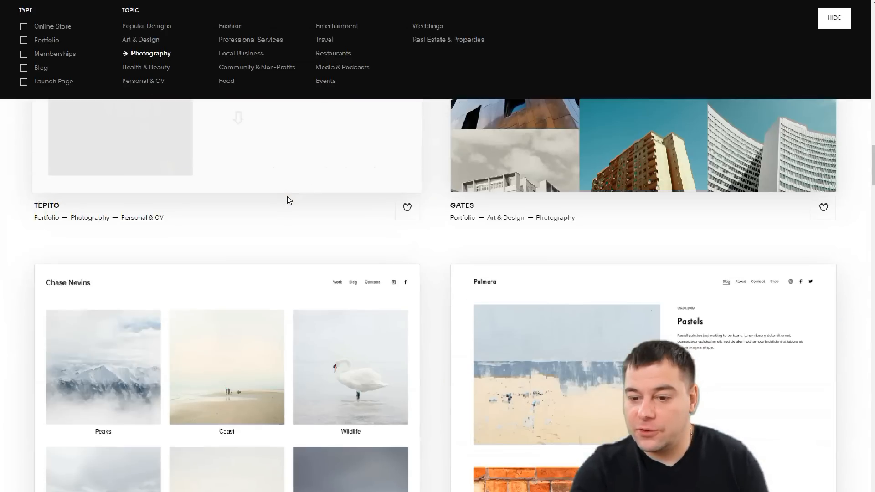
scroll(447, 213, down, 5)
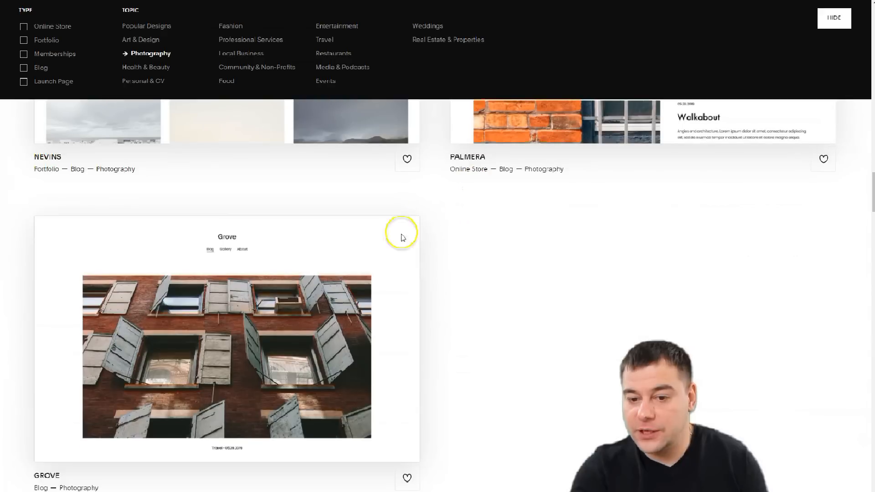
Step: Look through the additional popular designs listed below the Photography matches
scroll(288, 308, down, 8)
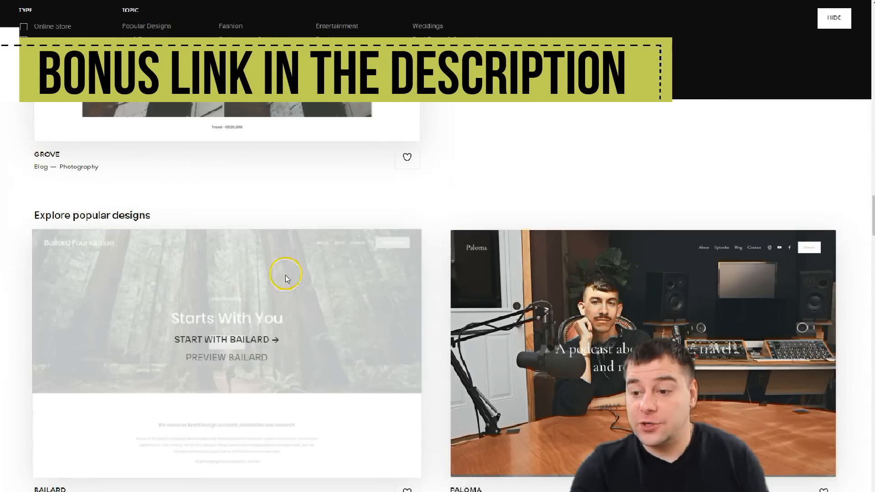
scroll(275, 264, down, 4)
scroll(286, 277, down, 10)
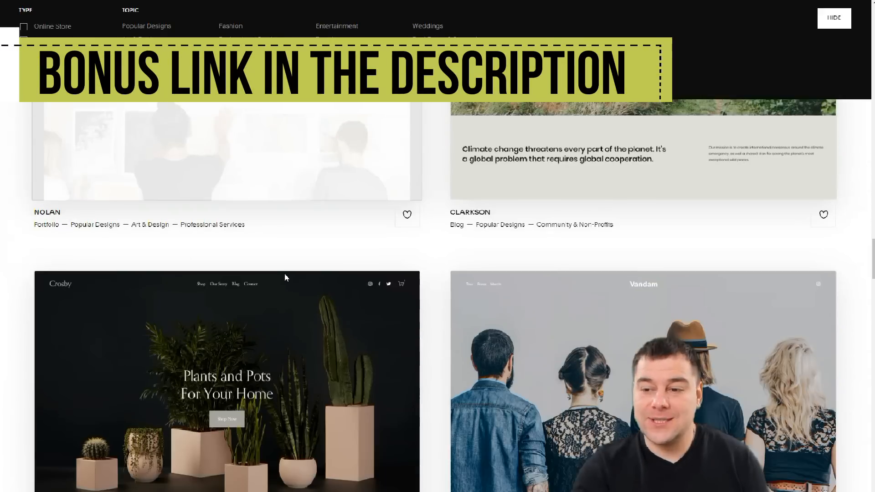
scroll(284, 277, down, 5)
scroll(285, 277, down, 5)
scroll(285, 277, down, 15)
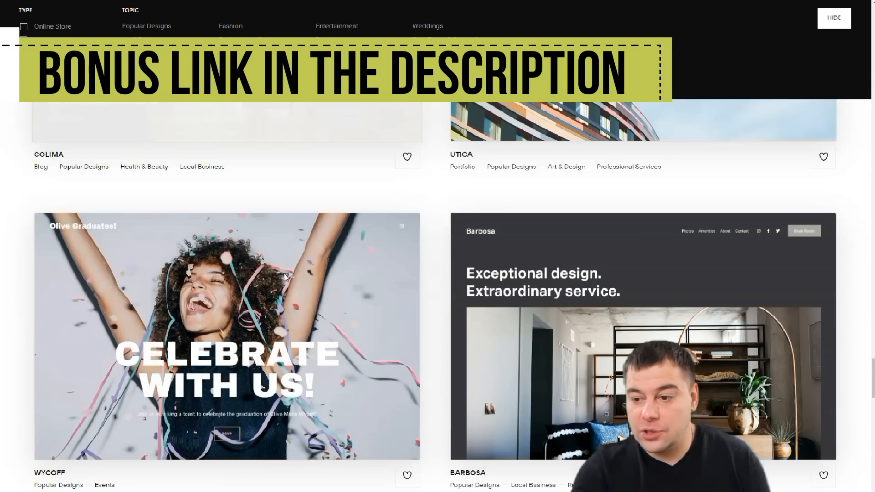
Step: Browse the remaining popular designs, preview the Almar template's demo page from start to end, and return to the gallery
mouse_move(285, 277)
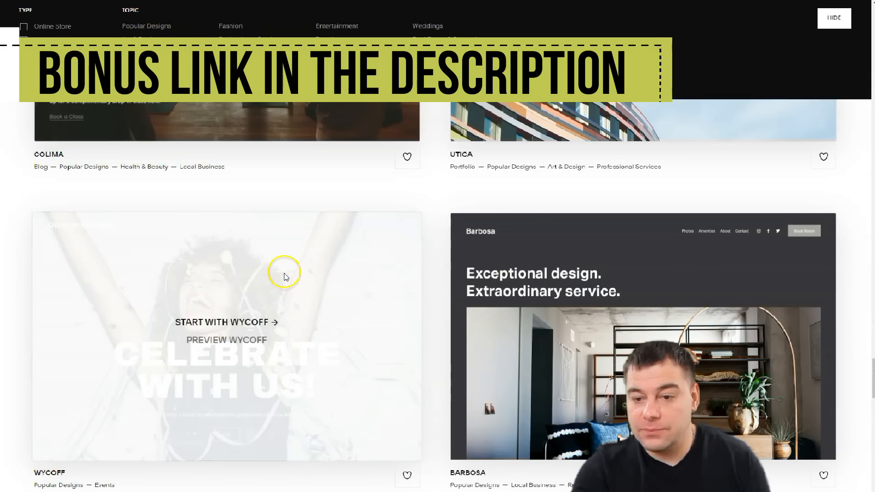
scroll(286, 277, down, 15)
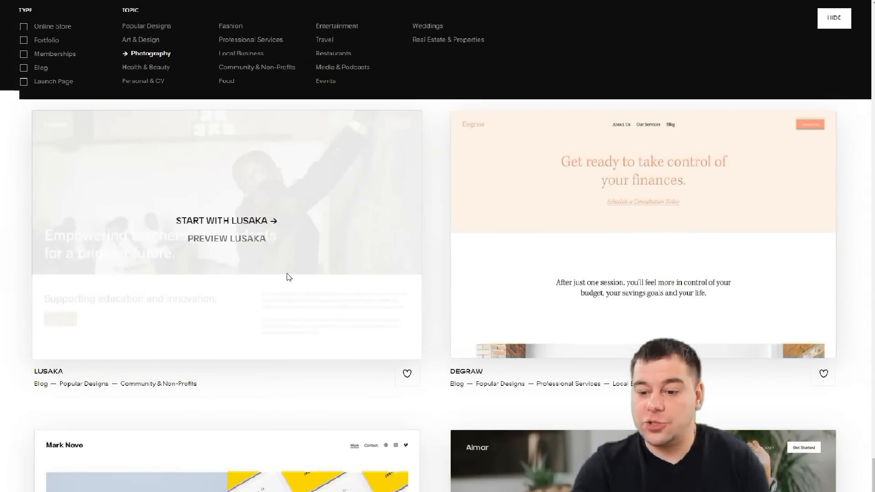
scroll(291, 273, down, 5)
mouse_move(567, 213)
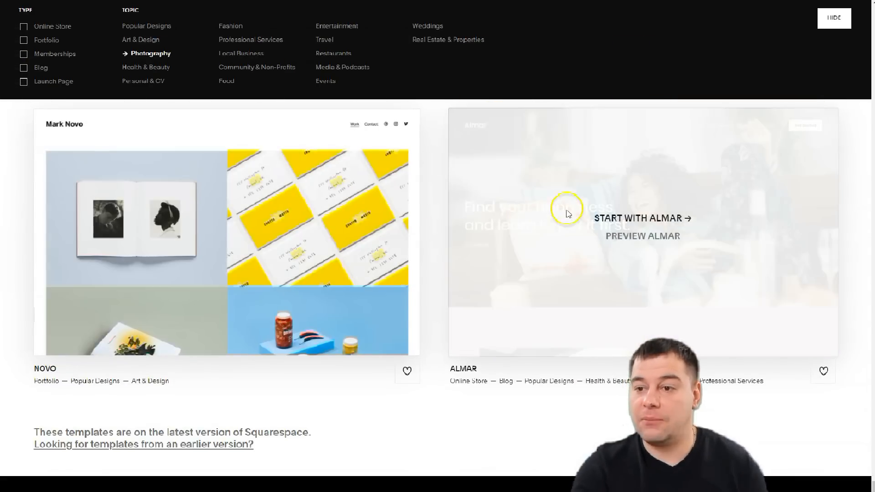
click(636, 240)
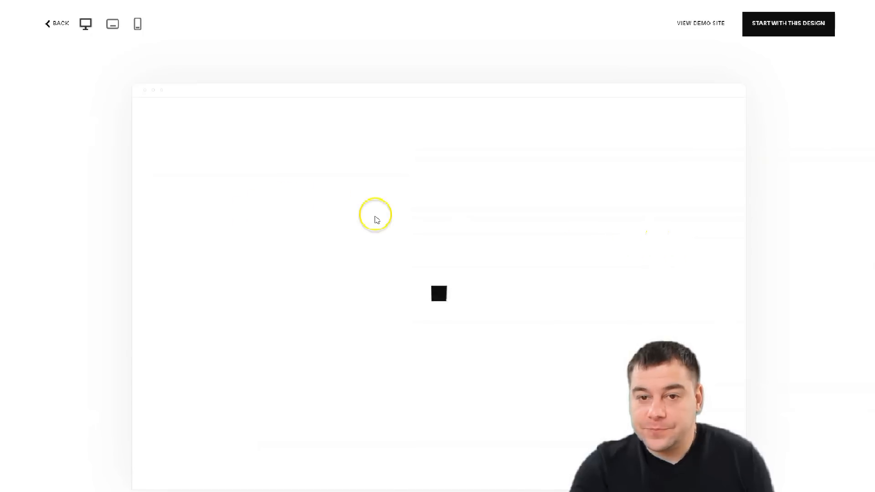
scroll(386, 230, down, 15)
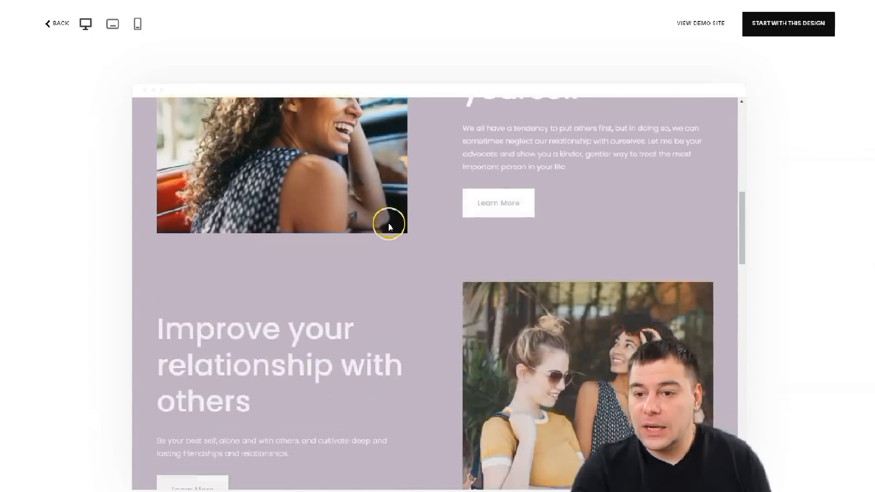
scroll(389, 227, down, 12)
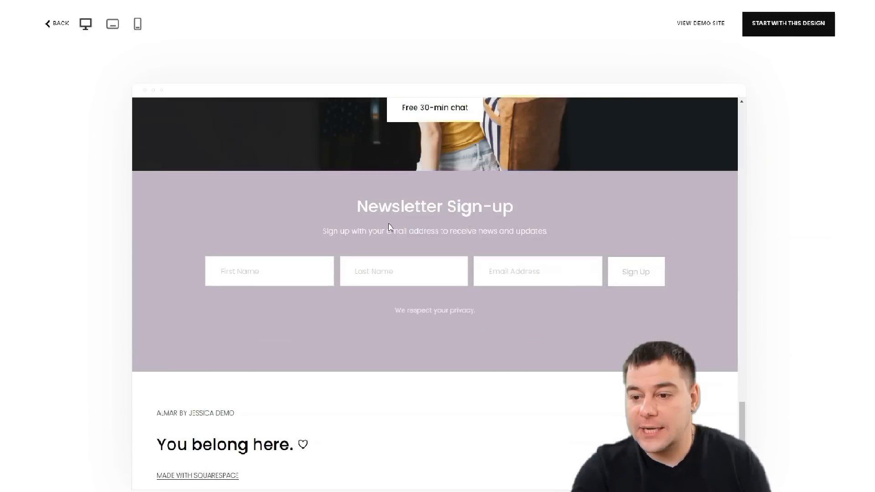
scroll(392, 227, up, 1)
scroll(393, 228, up, 20)
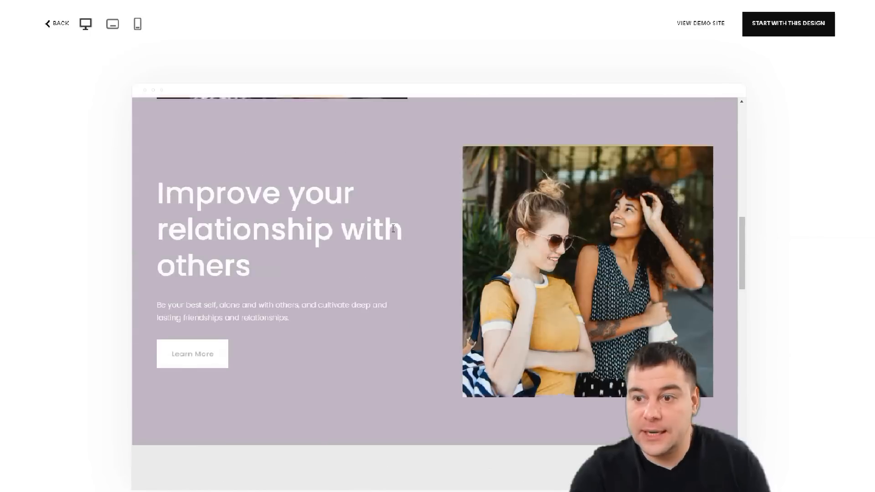
click(48, 25)
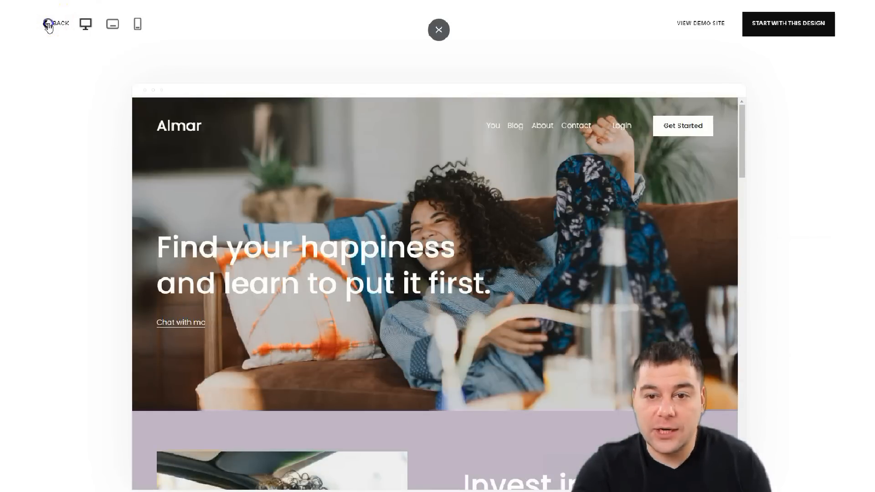
Step: Return to the topic filters and filter the templates by the Entertainment topic
scroll(244, 235, down, 5)
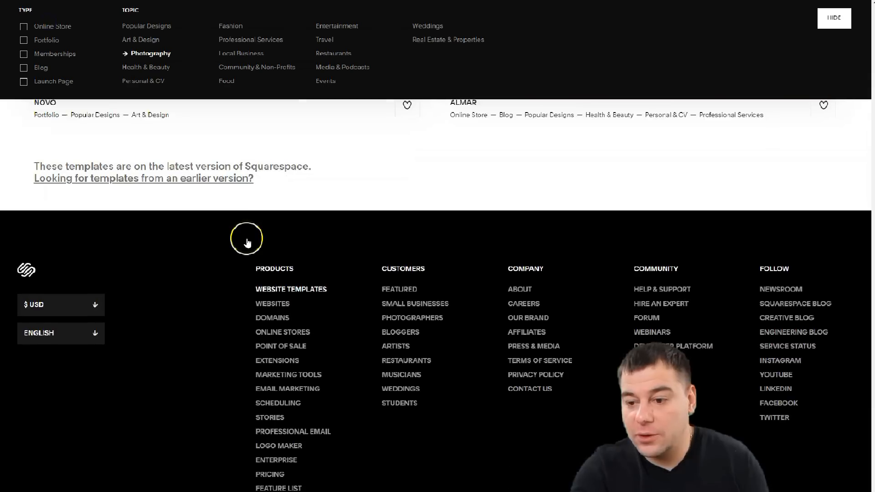
scroll(244, 238, up, 8)
scroll(258, 242, up, 10)
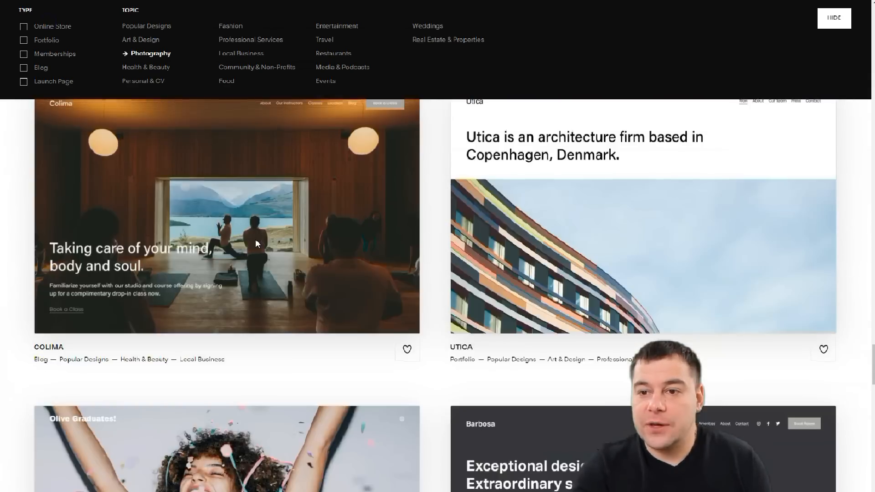
scroll(257, 243, up, 15)
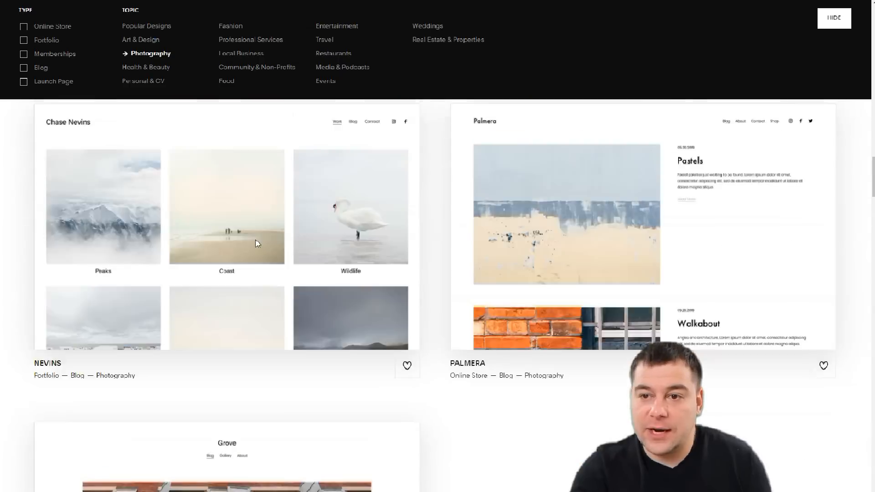
scroll(257, 244, up, 20)
click(338, 29)
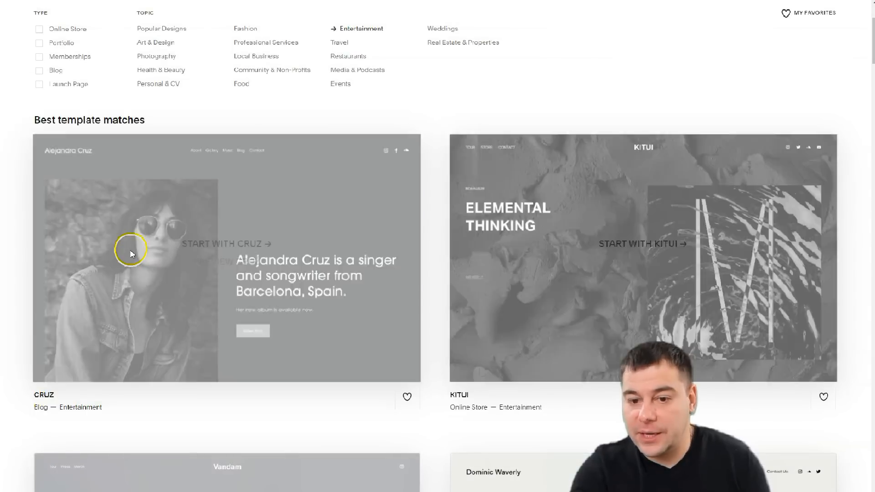
Step: Look through the best template matches for Entertainment and return to the first designs
scroll(252, 260, down, 4)
scroll(254, 261, down, 2)
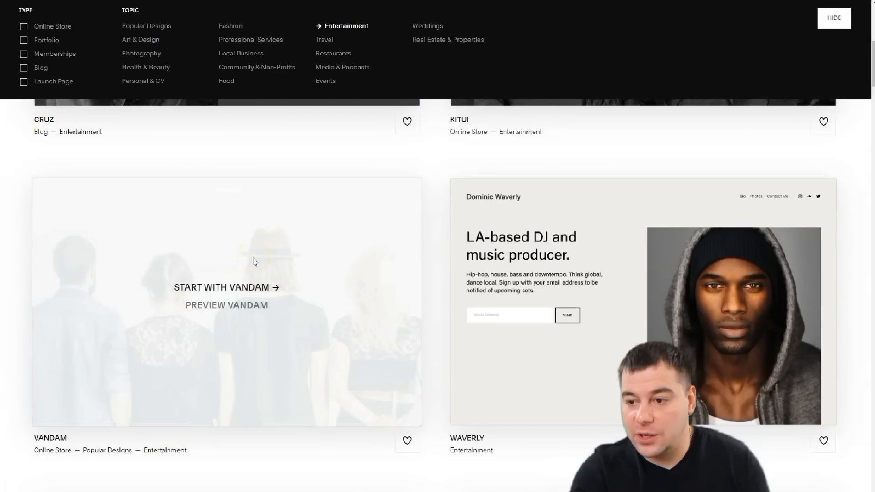
scroll(633, 255, down, 6)
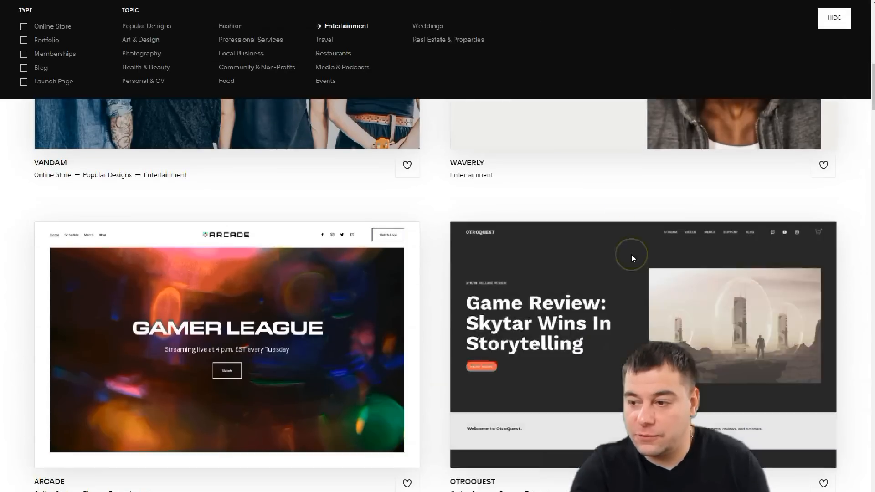
scroll(365, 201, down, 8)
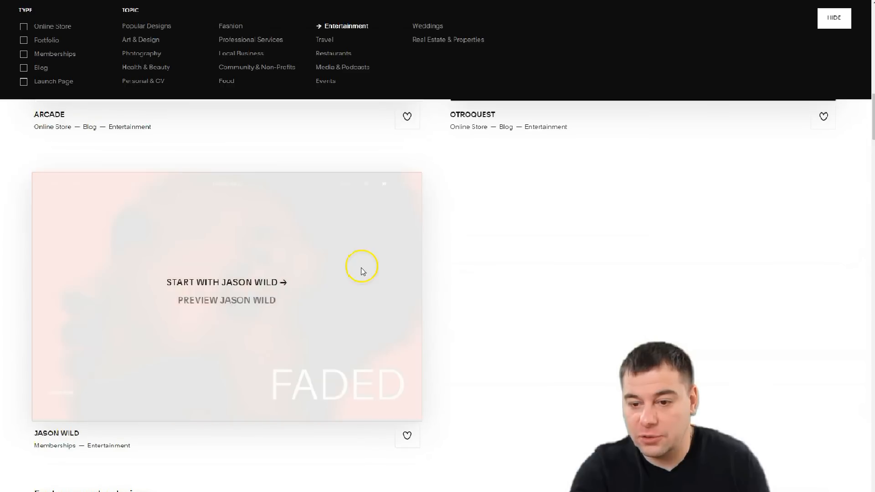
scroll(362, 271, down, 6)
scroll(362, 271, up, 20)
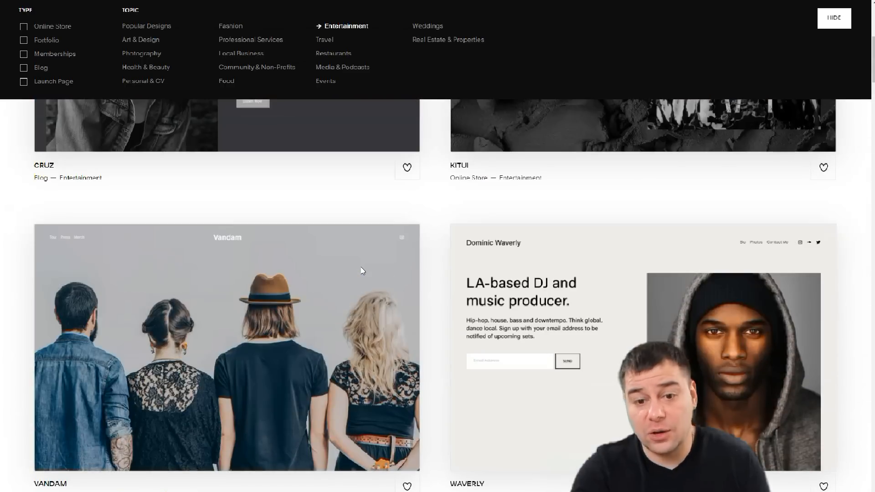
scroll(362, 271, up, 8)
scroll(362, 271, down, 3)
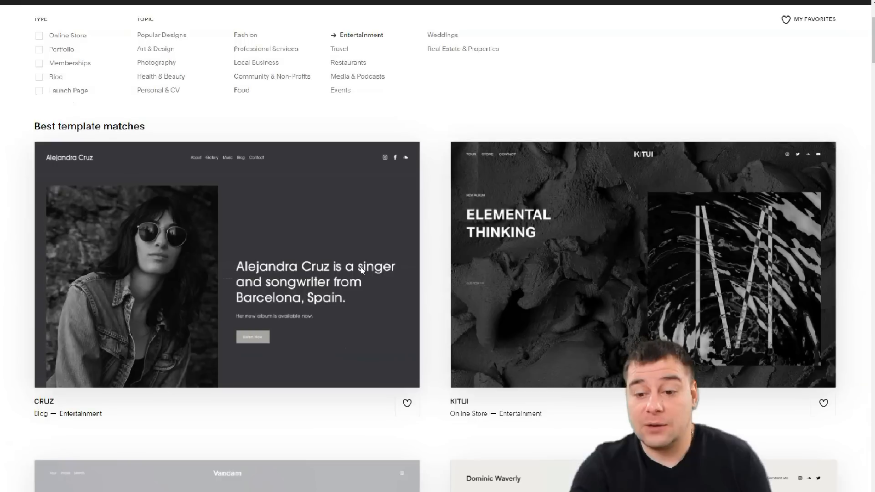
Step: Create a site from the Cruz template with the title Photography Studio and complete the welcome setup
mouse_move(362, 270)
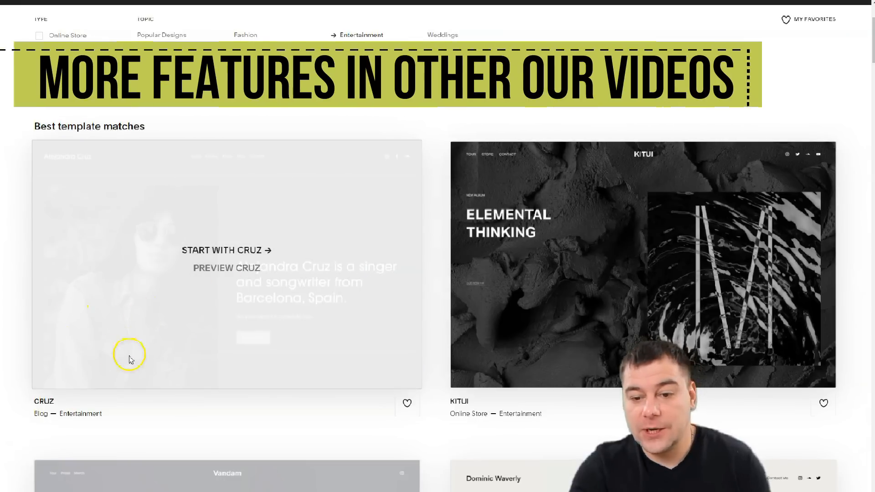
click(221, 254)
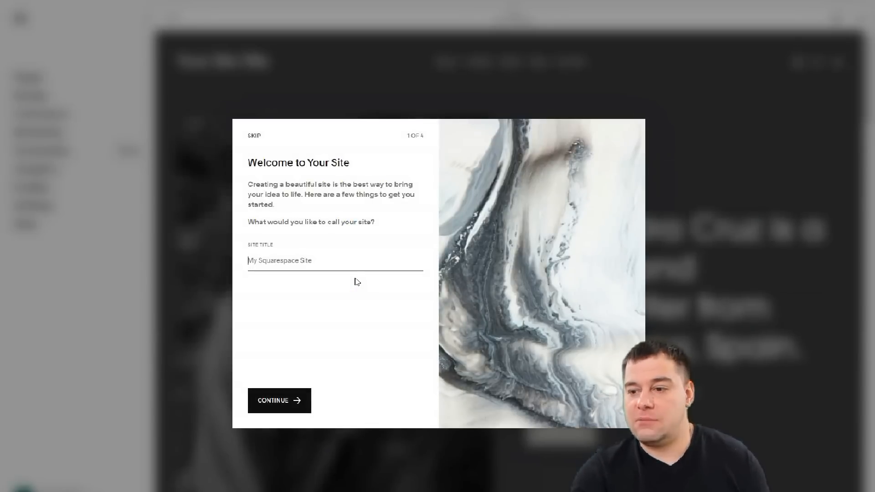
click(306, 264)
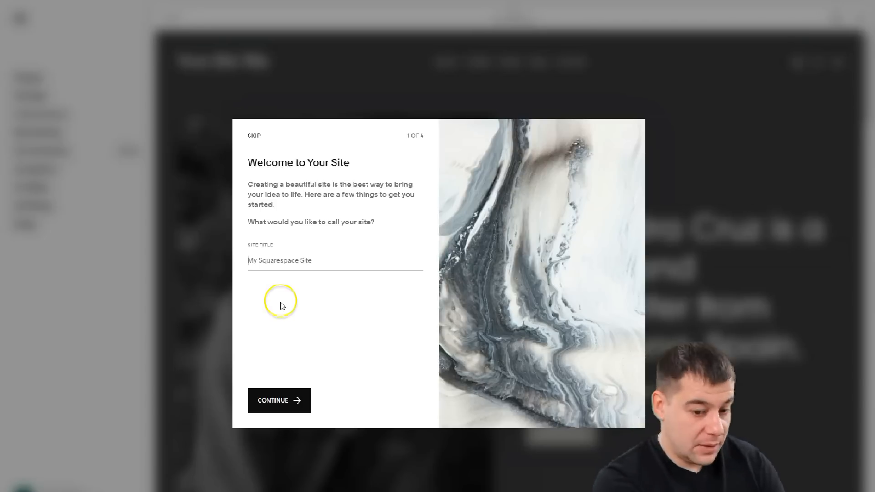
text(Photography Studio)
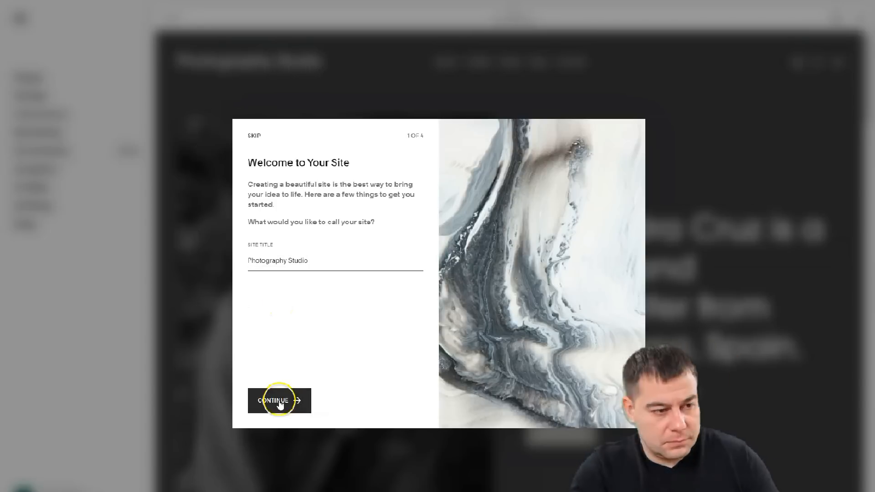
click(279, 401)
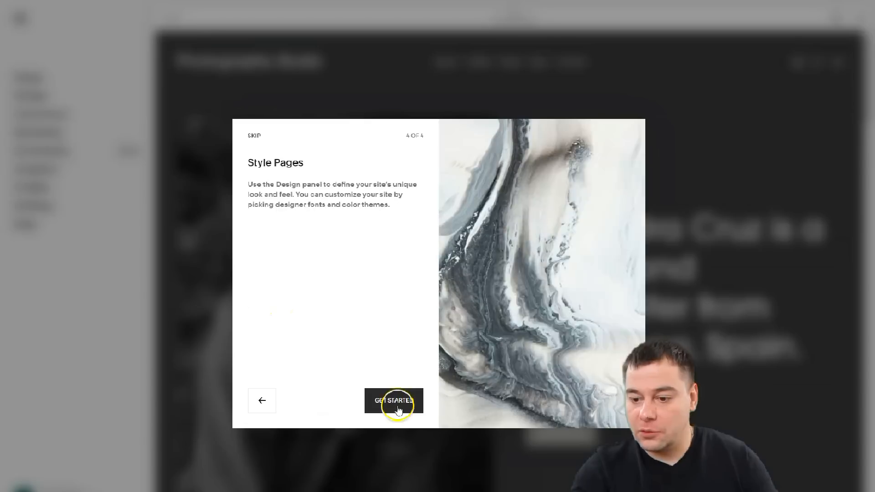
click(389, 401)
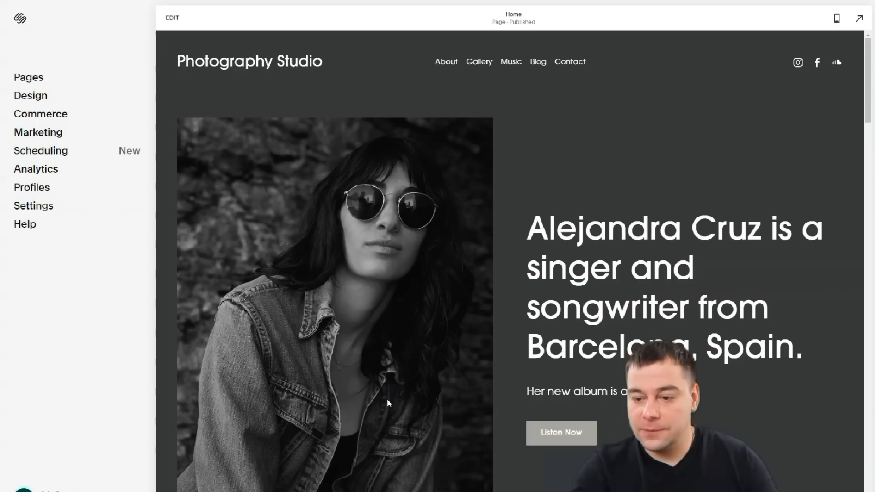
Step: Review the new site's Home page from the header to the footer and return to its beginning
scroll(576, 190, down, 10)
scroll(570, 189, up, 10)
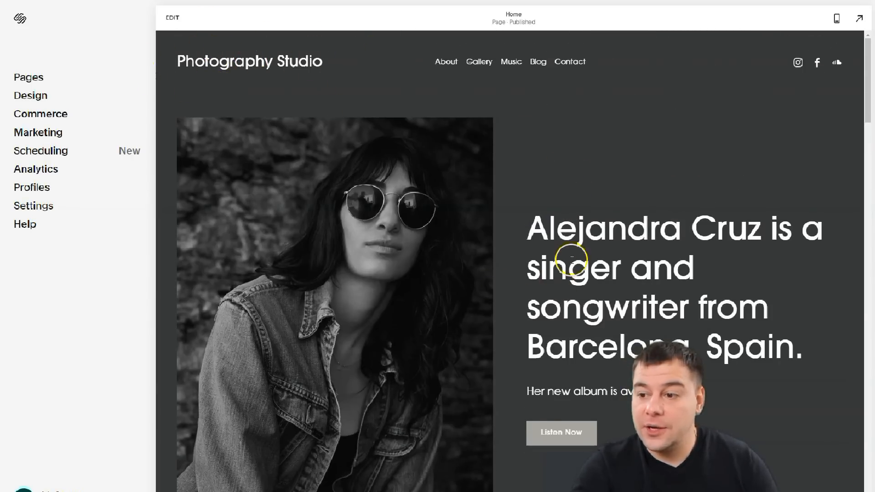
scroll(570, 259, down, 8)
scroll(572, 259, down, 15)
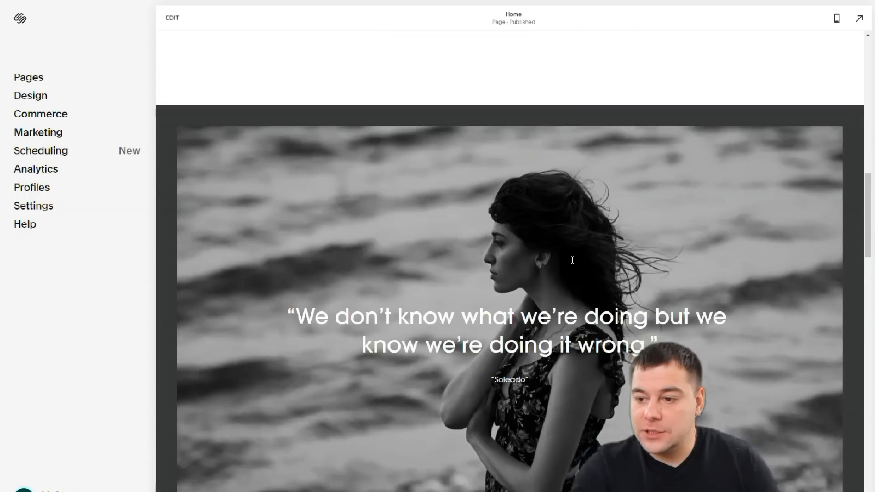
scroll(572, 263, down, 15)
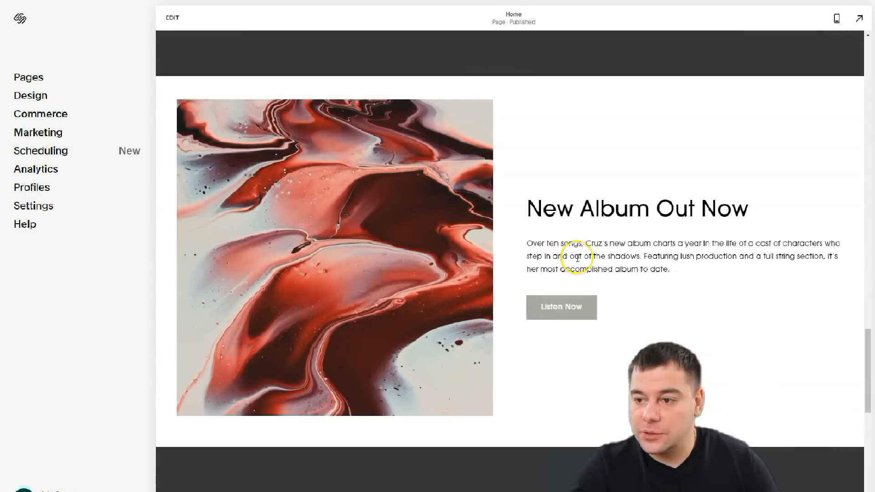
scroll(576, 261, down, 6)
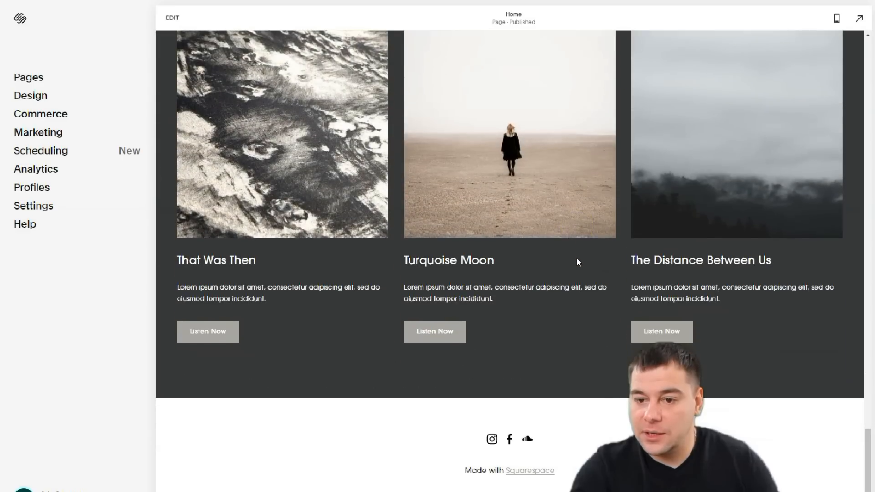
scroll(577, 260, up, 9)
scroll(577, 261, up, 20)
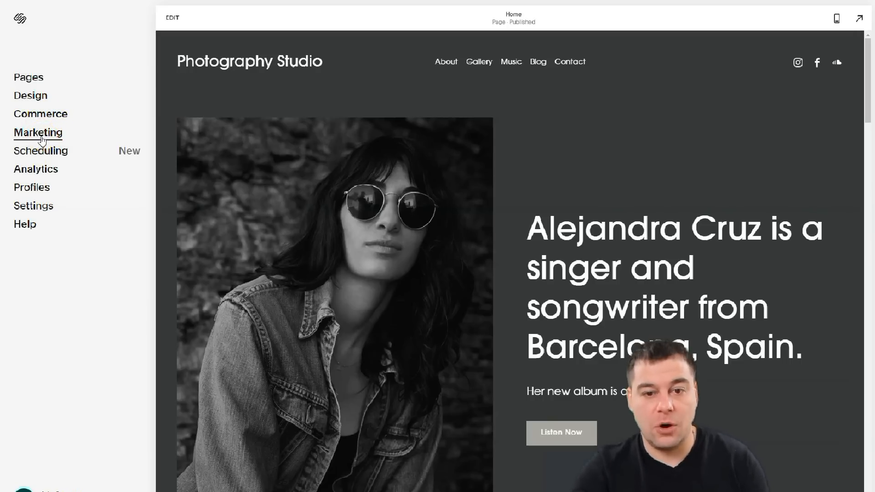
Step: View the site's page list and the general settings of the Gallery page, and return to the main site menu
click(47, 155)
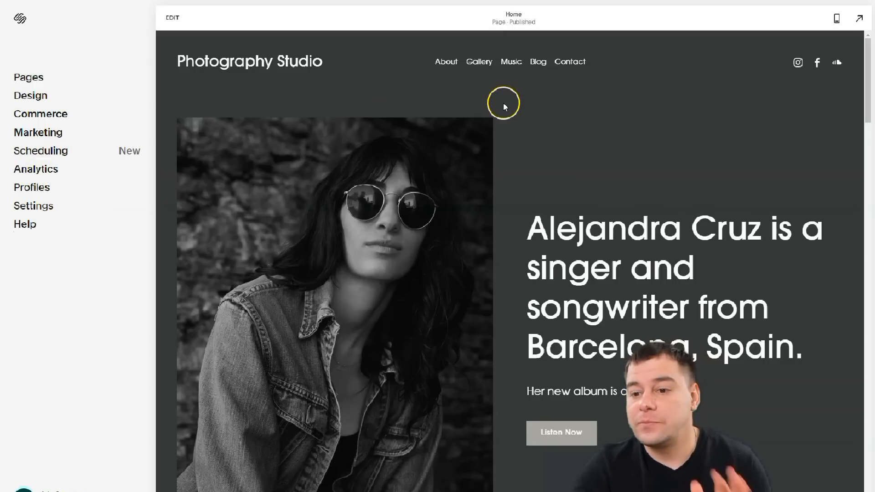
click(26, 78)
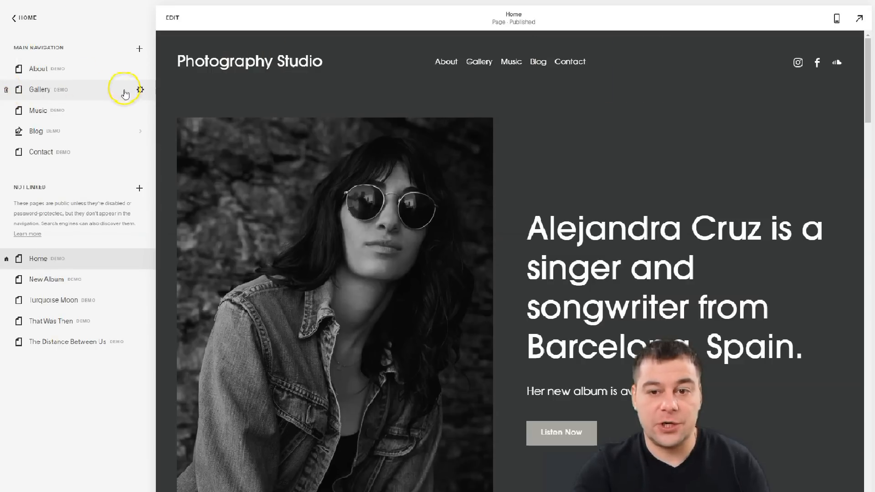
click(141, 91)
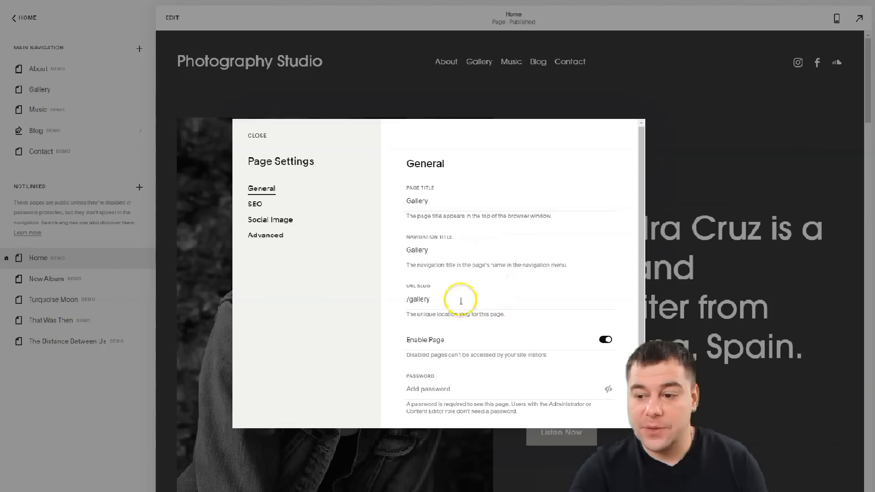
click(256, 136)
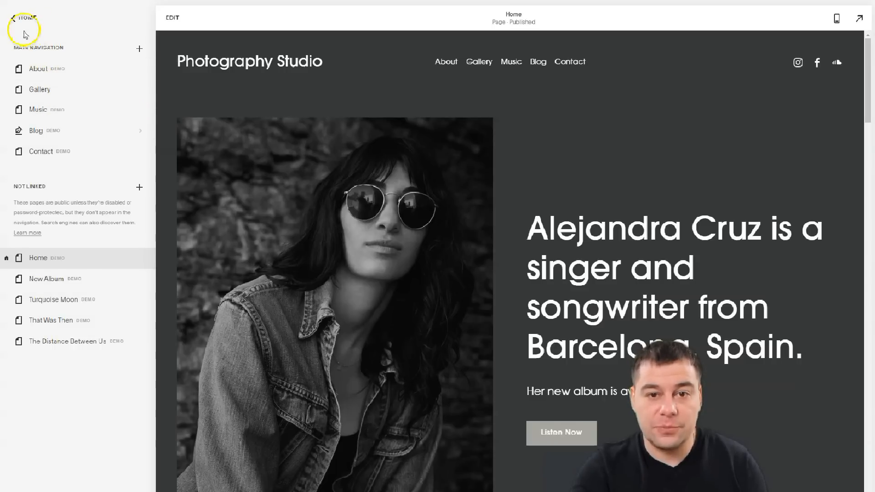
click(10, 17)
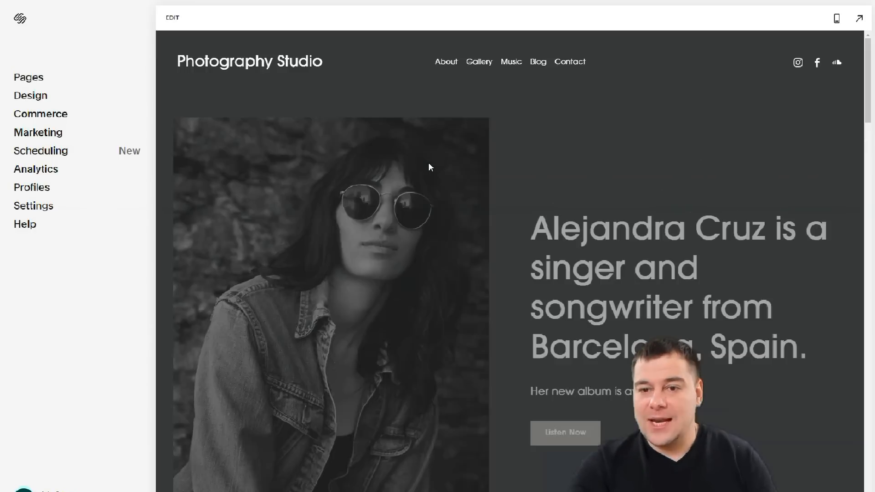
Step: Start editing the Home page, look over its first sections and return to the site header
click(429, 165)
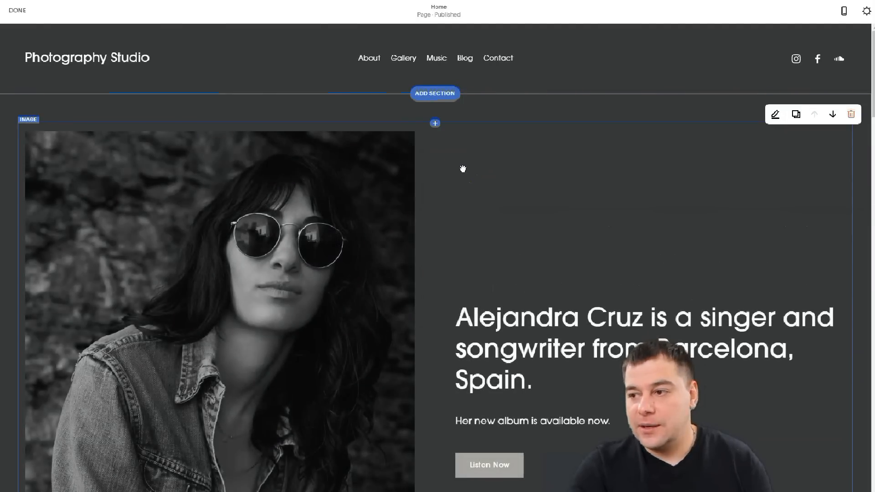
scroll(463, 168, down, 10)
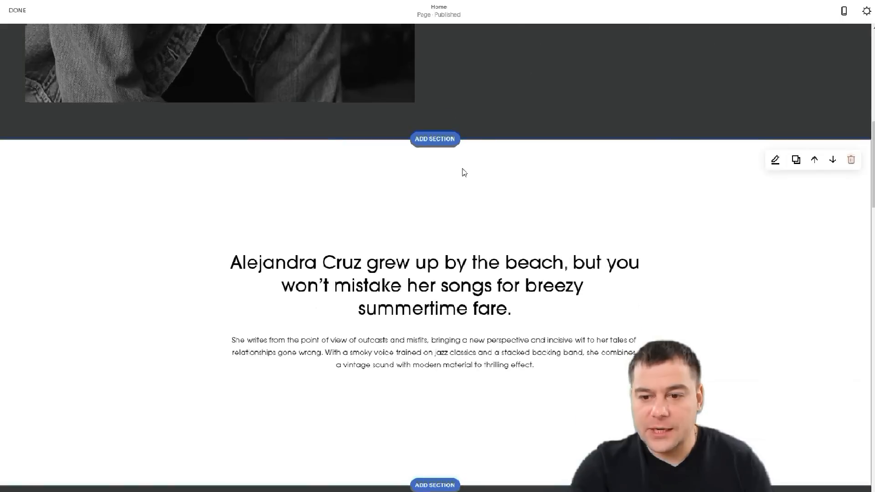
scroll(463, 172, up, 6)
scroll(462, 169, up, 5)
click(463, 159)
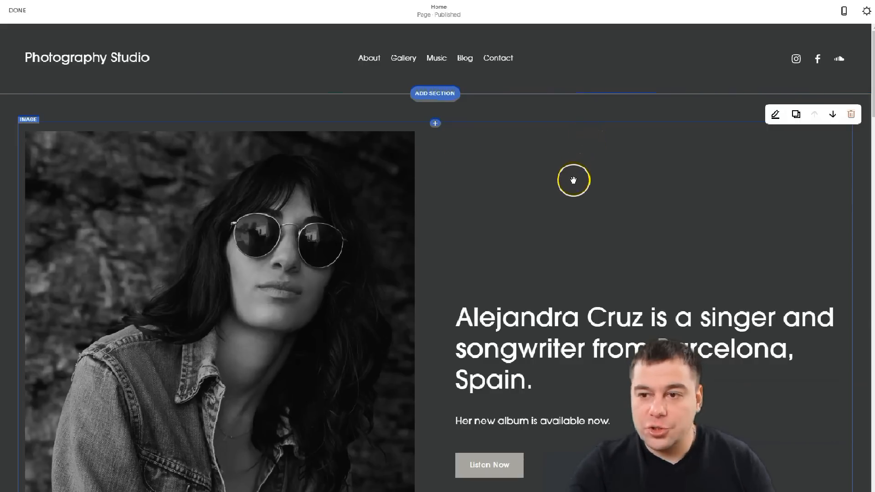
Step: Open the site header for editing and view its global, desktop and mobile settings
mouse_move(561, 56)
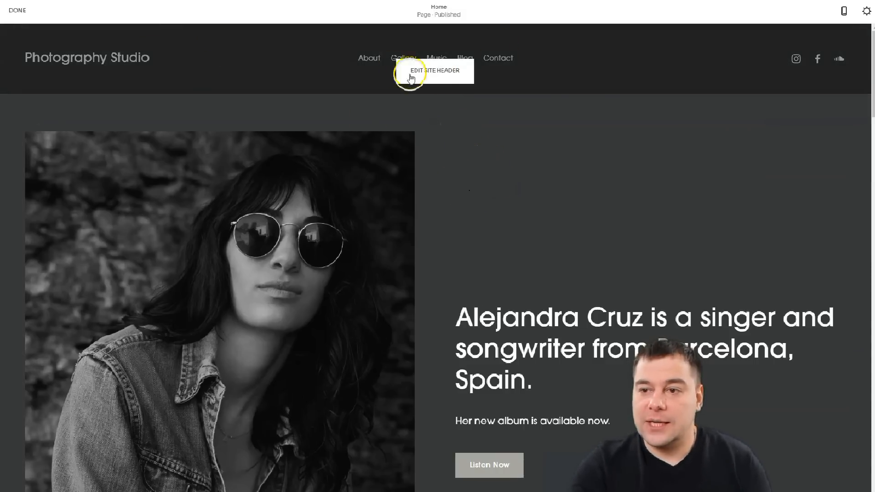
click(432, 75)
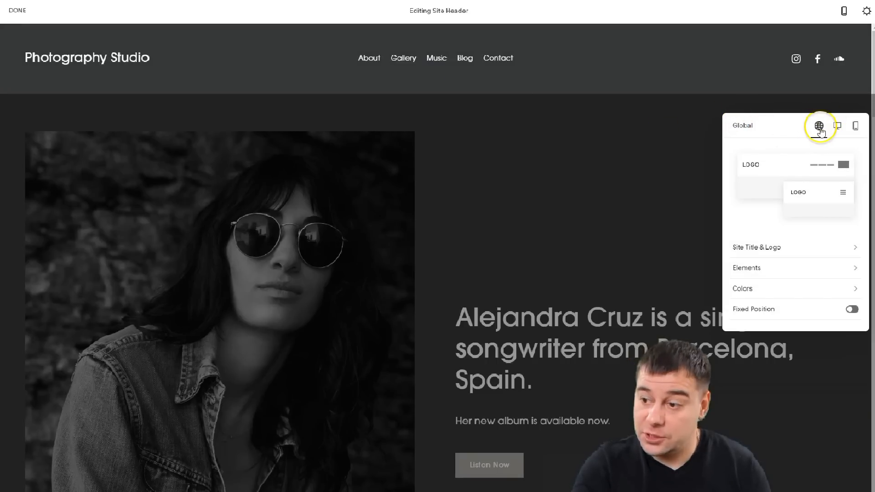
click(839, 128)
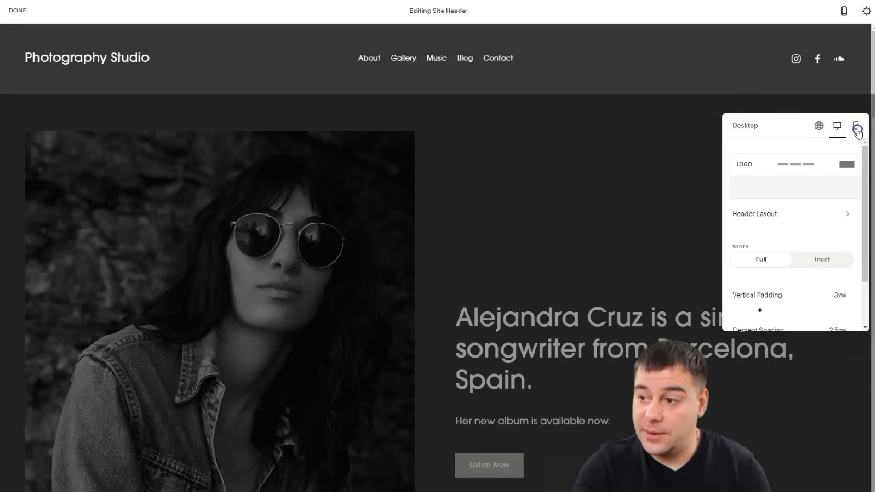
click(857, 128)
click(818, 126)
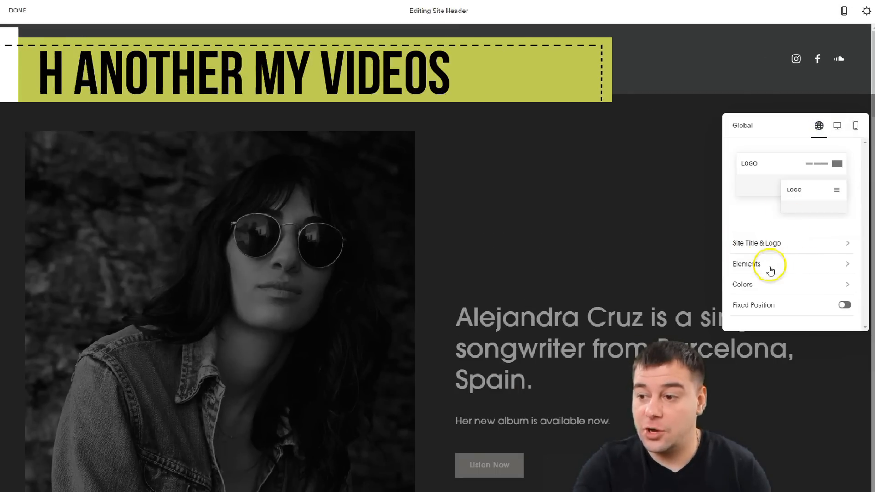
Step: View the header's Site Title & Logo settings, including the logo and mobile logo image options, and return to the global settings
click(787, 244)
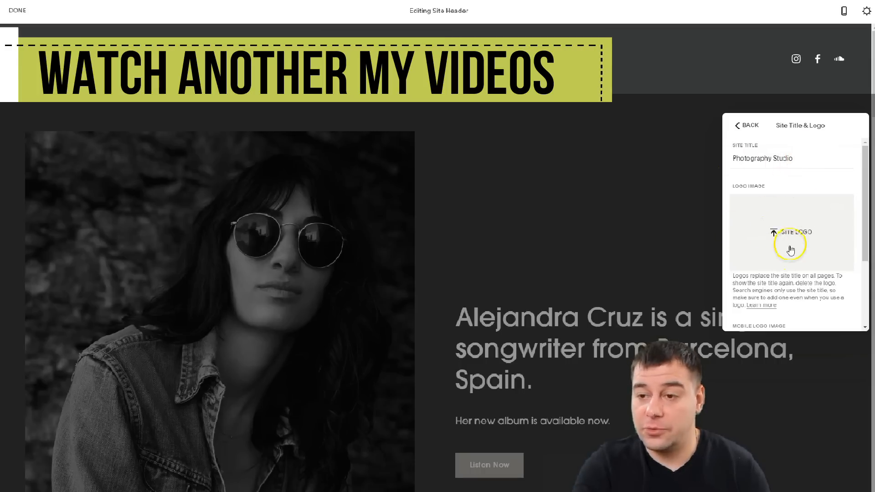
scroll(791, 250, down, 3)
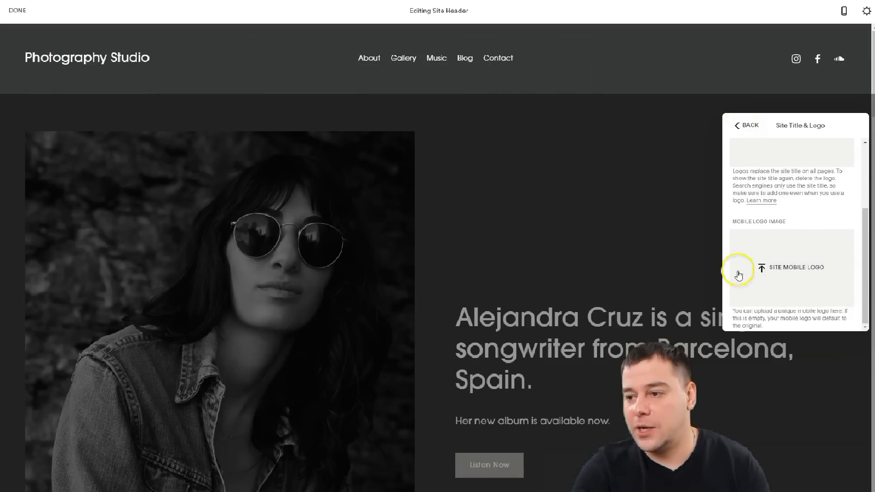
click(738, 128)
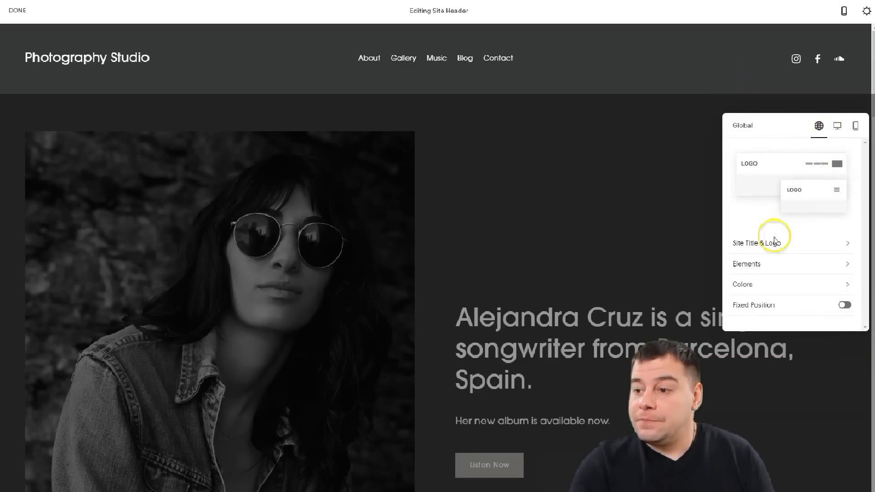
Step: Set the desktop header layout to navigation links on the left, centered site title and header elements on the right
click(838, 128)
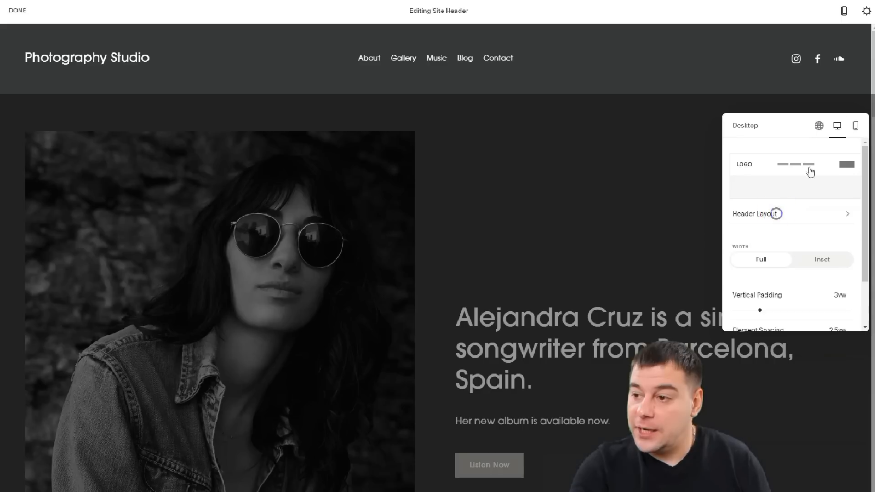
click(776, 214)
click(796, 198)
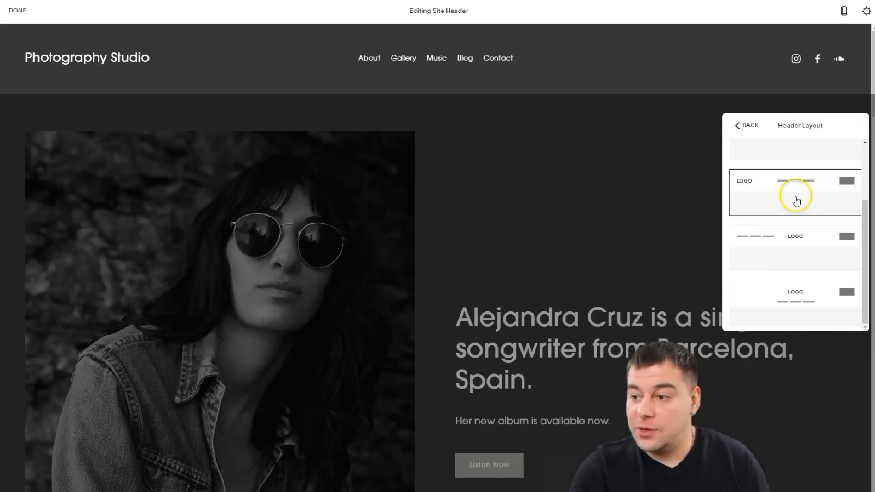
click(791, 238)
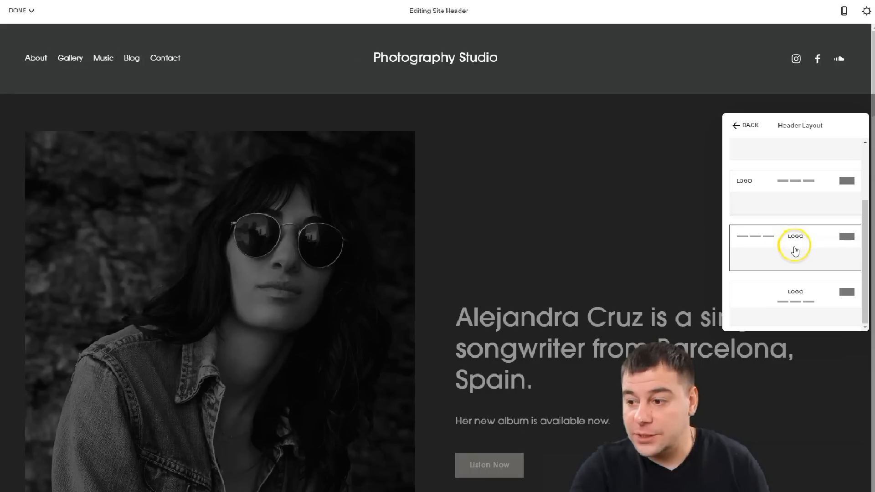
click(734, 124)
Step: Set the mobile header layout to menu icon on the left with a centered site title
click(855, 126)
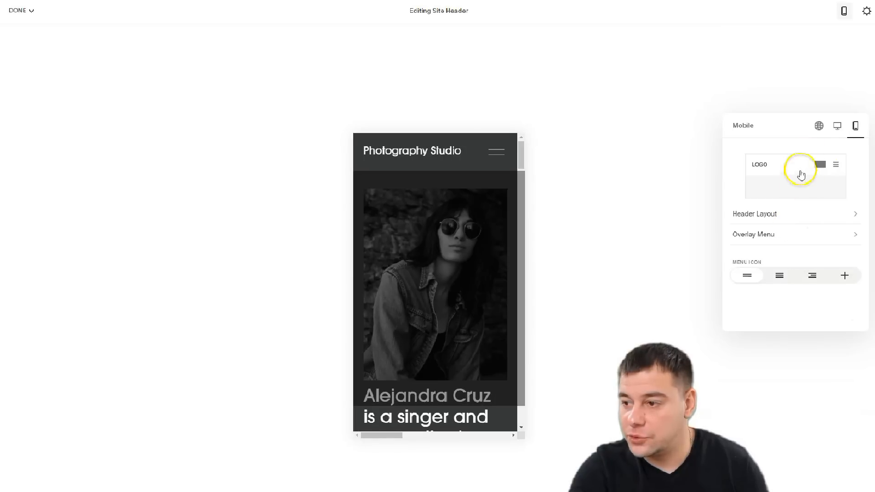
click(793, 216)
scroll(804, 244, down, 2)
click(803, 243)
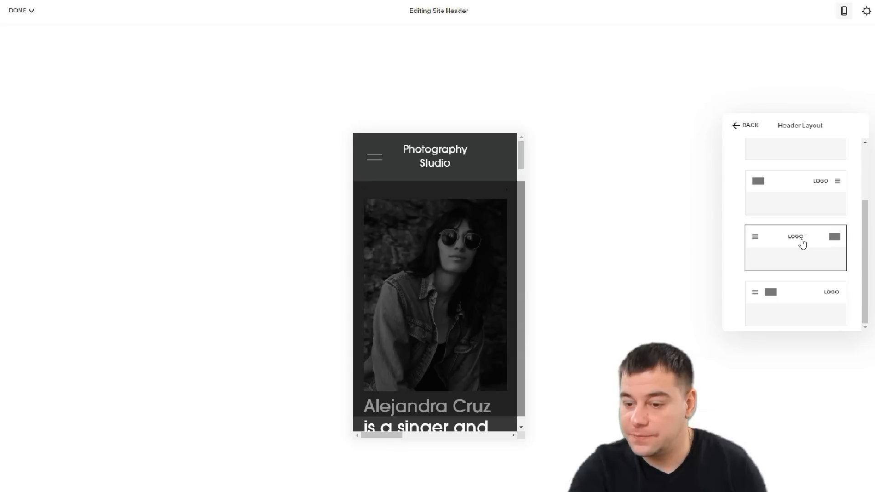
click(734, 131)
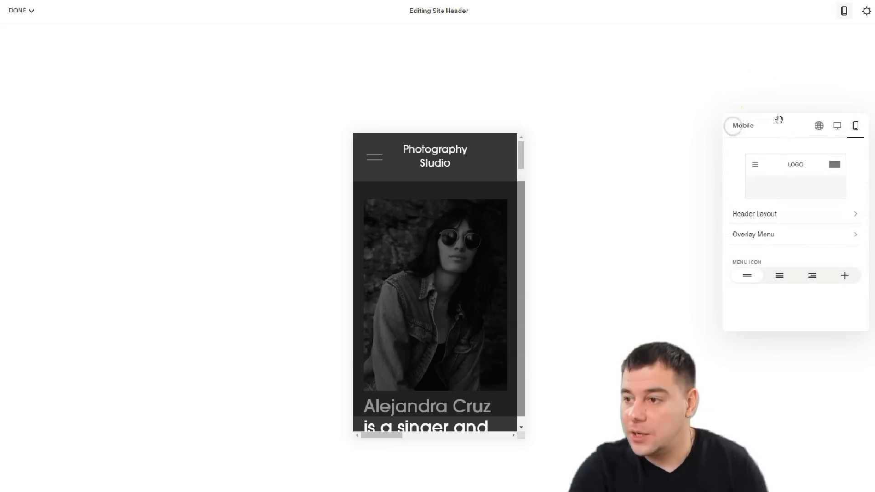
Step: Enable the button in the site header's global elements and label it Book Now
click(818, 125)
click(775, 271)
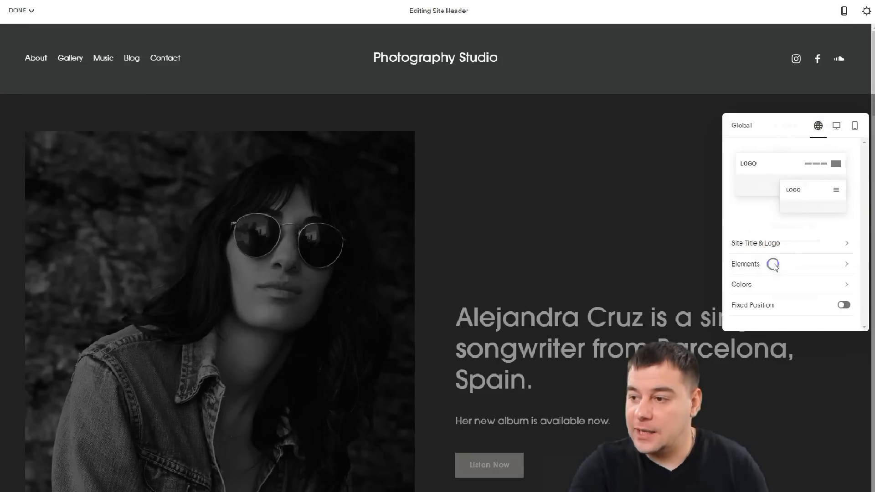
click(851, 151)
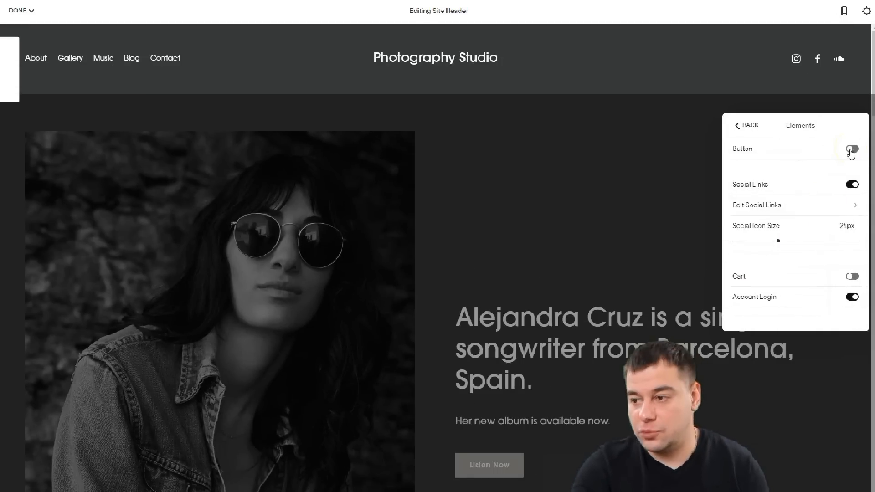
click(850, 150)
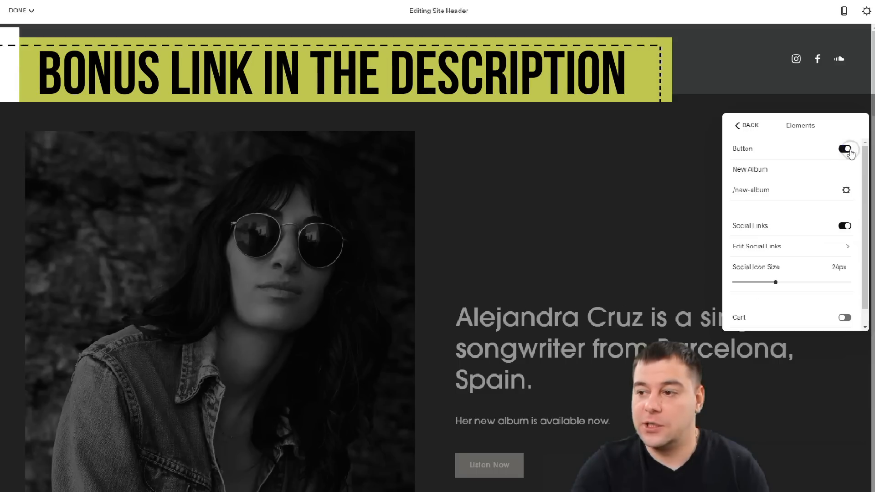
drag(769, 171, 733, 170)
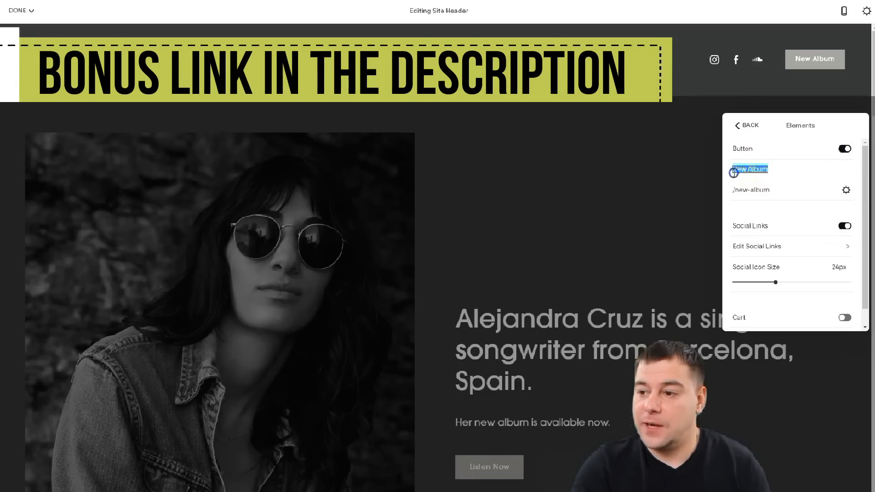
text(Book Now)
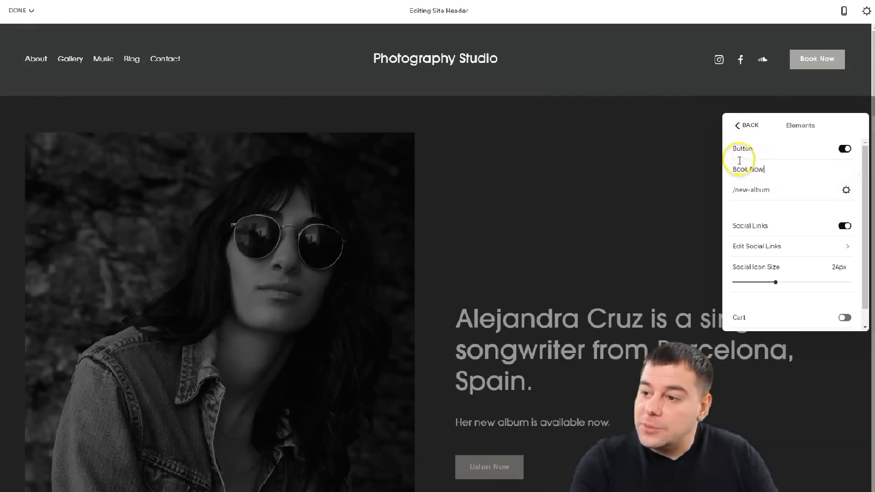
Step: View the Email link options for the Book Now button and close the link editor without entering a link
click(845, 192)
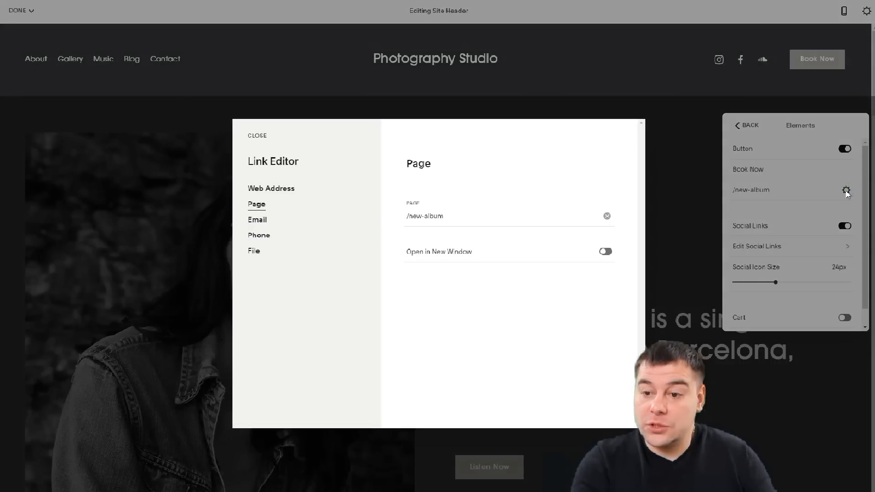
click(256, 224)
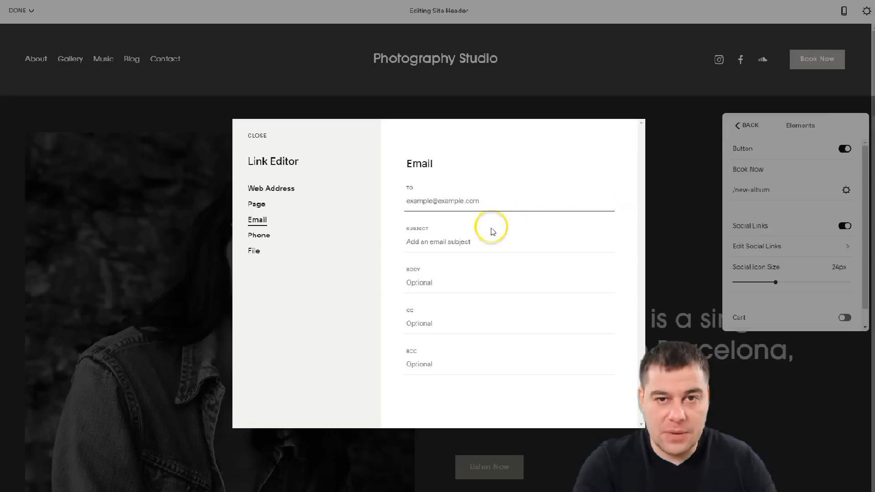
click(444, 204)
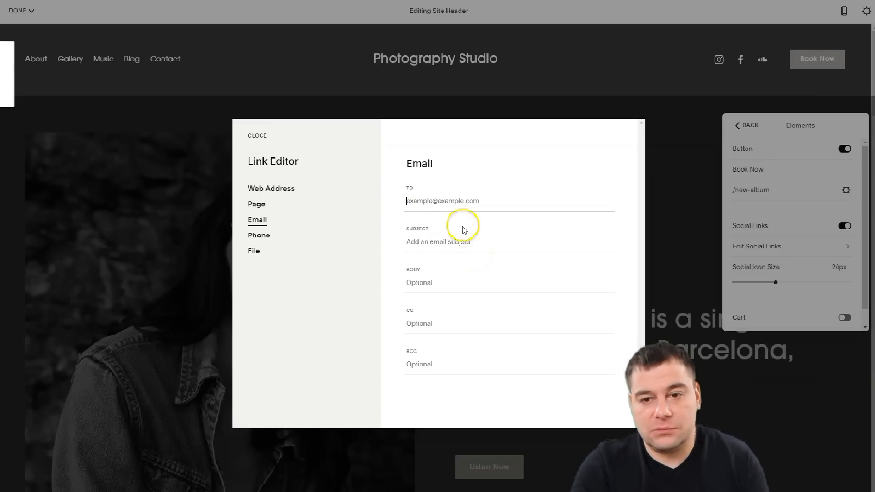
click(253, 138)
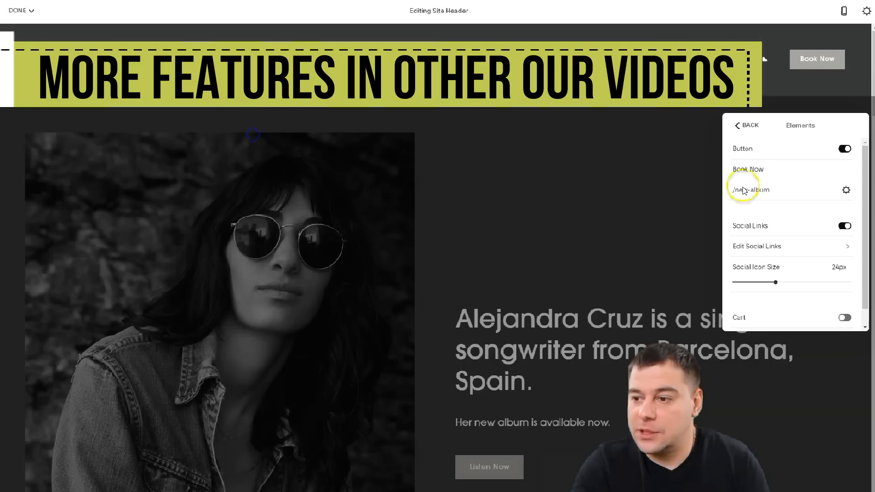
Step: Try the header's Social Links switch, leave it enabled, and view the list of linked social accounts
click(850, 234)
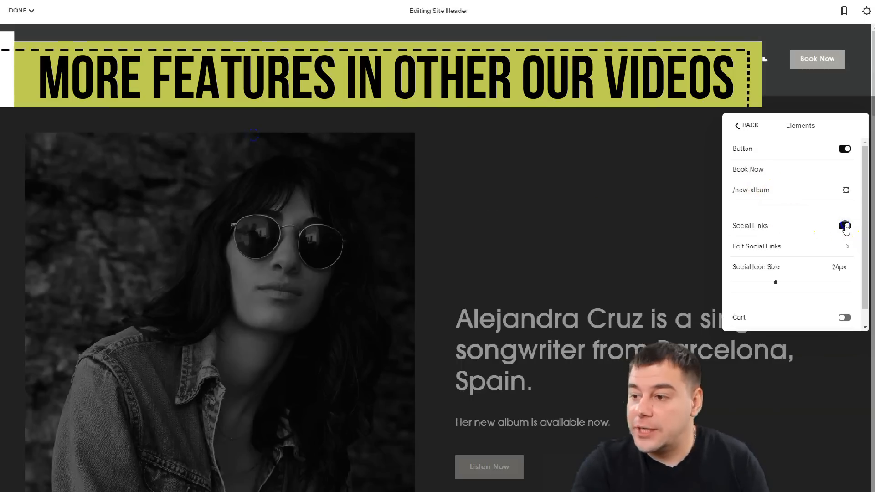
click(849, 228)
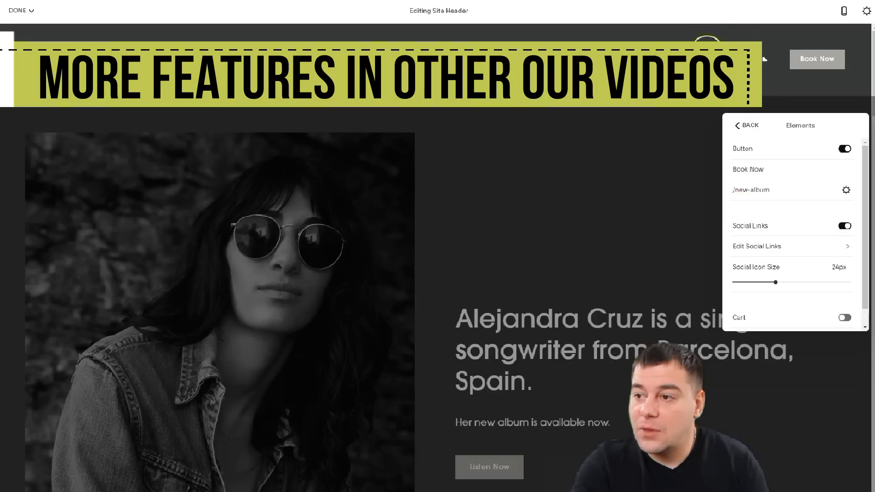
click(781, 248)
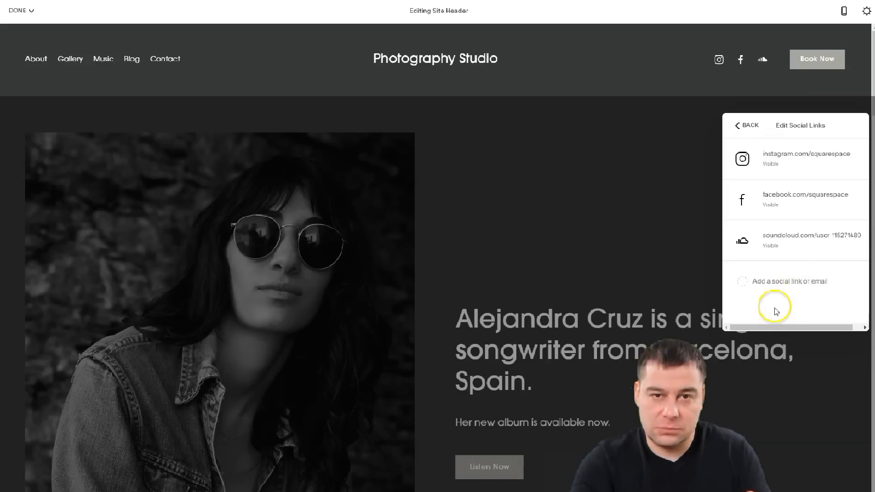
click(742, 125)
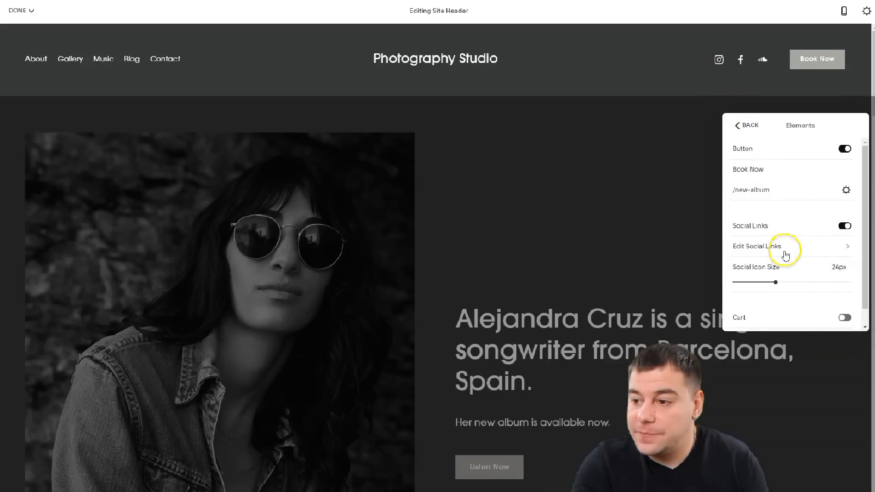
Step: Try out the cart icon in the site header and hide it again
scroll(786, 250, down, 1)
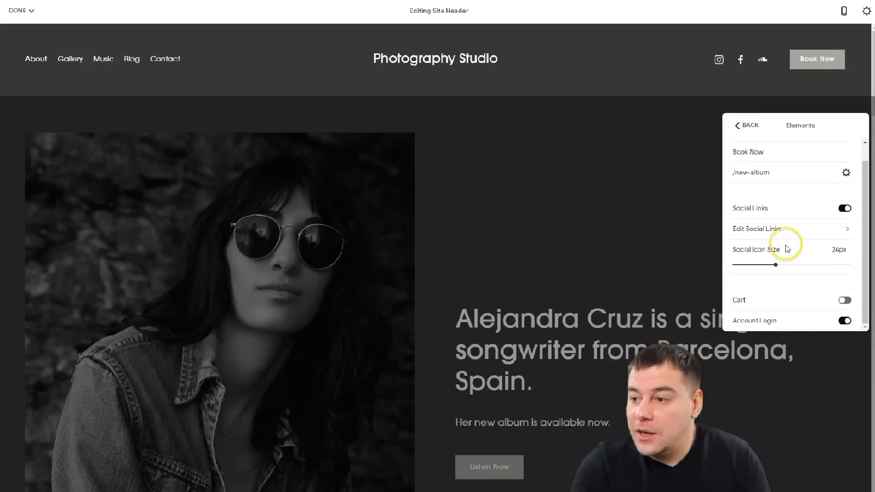
click(843, 300)
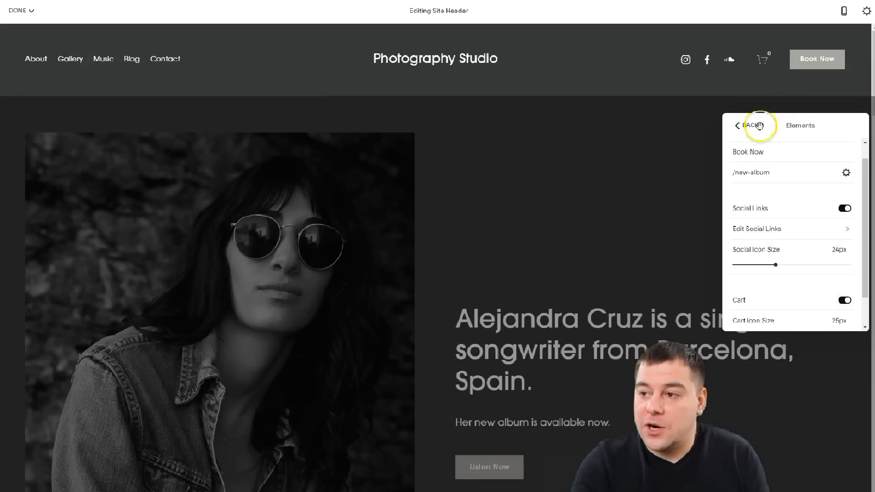
click(849, 302)
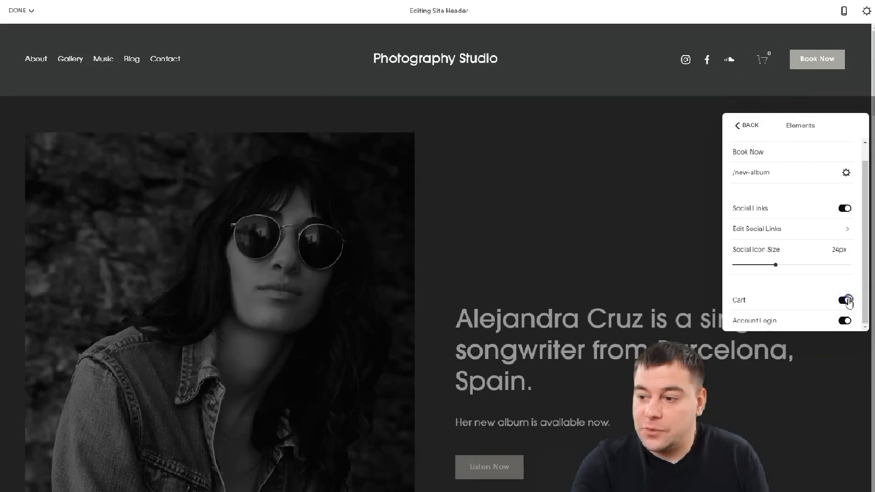
click(790, 300)
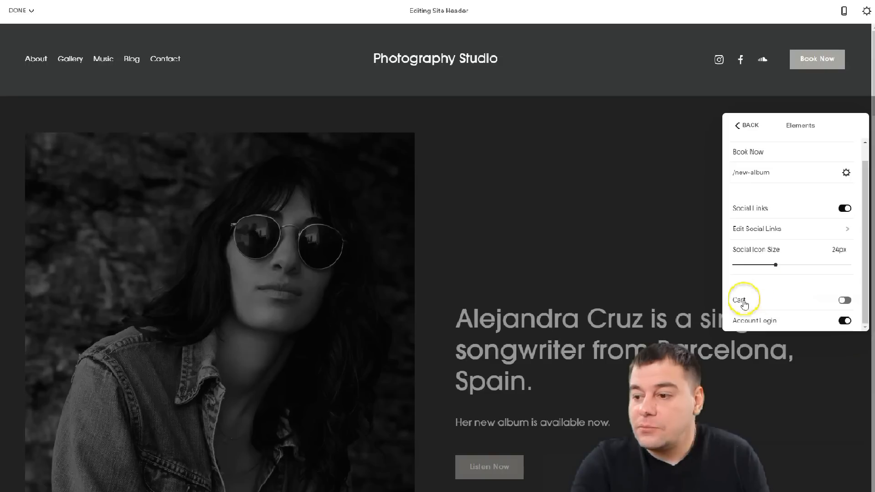
Step: Turn off the Account Login element in the site header
click(846, 321)
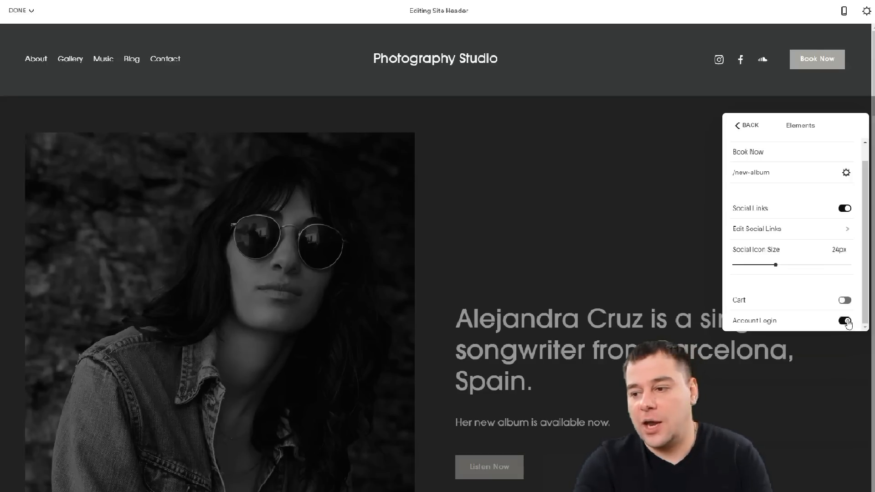
click(845, 321)
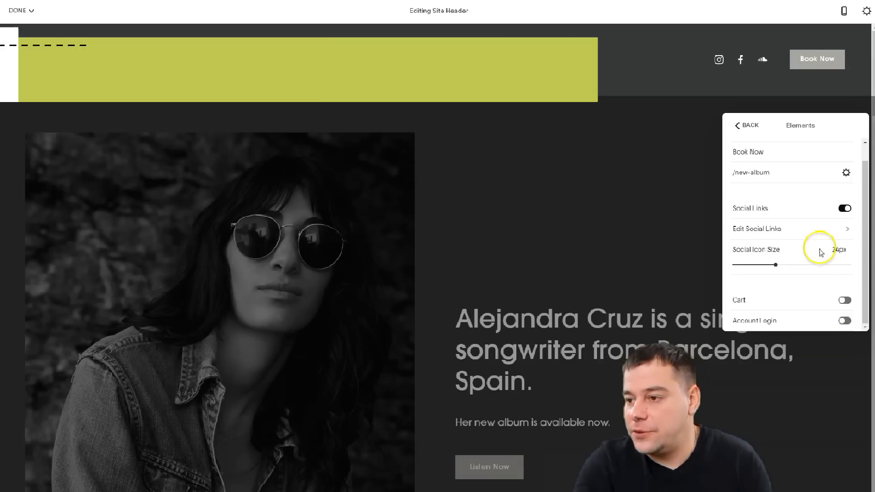
Step: Try the White Minimal, White Bold, Light Minimal, Light Bold and Dark Minimal color themes on the header and restore its Transparent setting
click(740, 131)
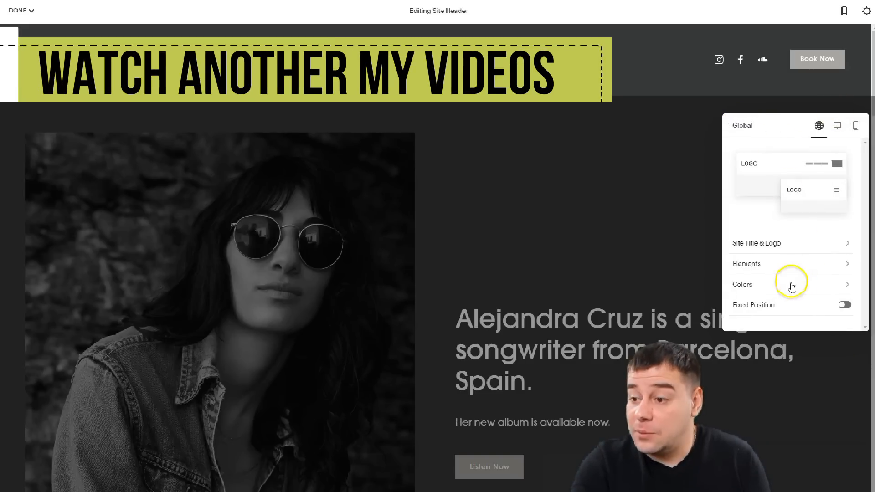
click(793, 286)
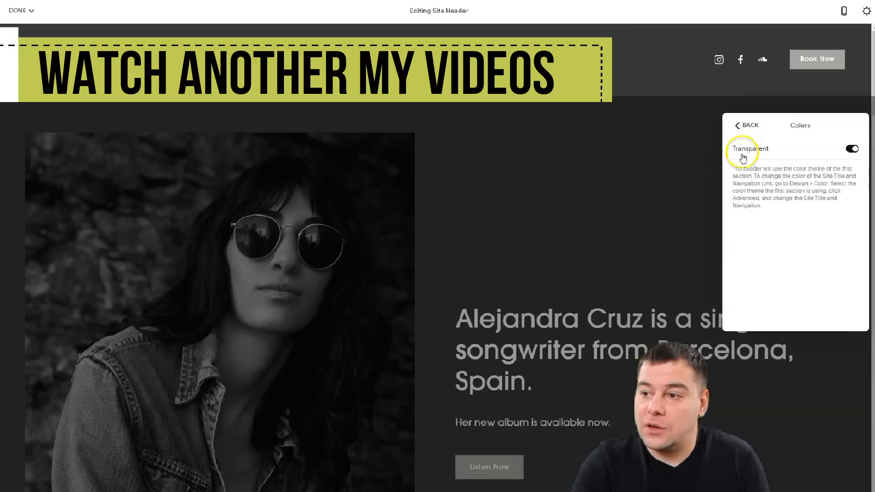
click(850, 149)
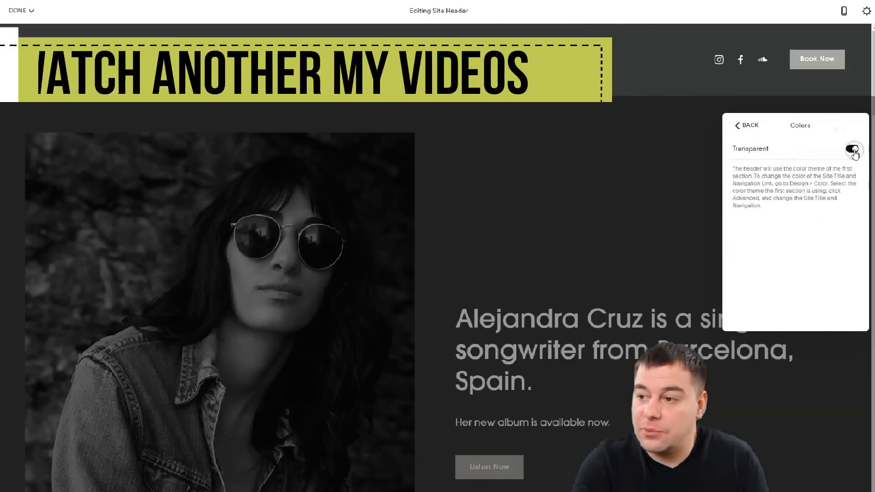
click(851, 150)
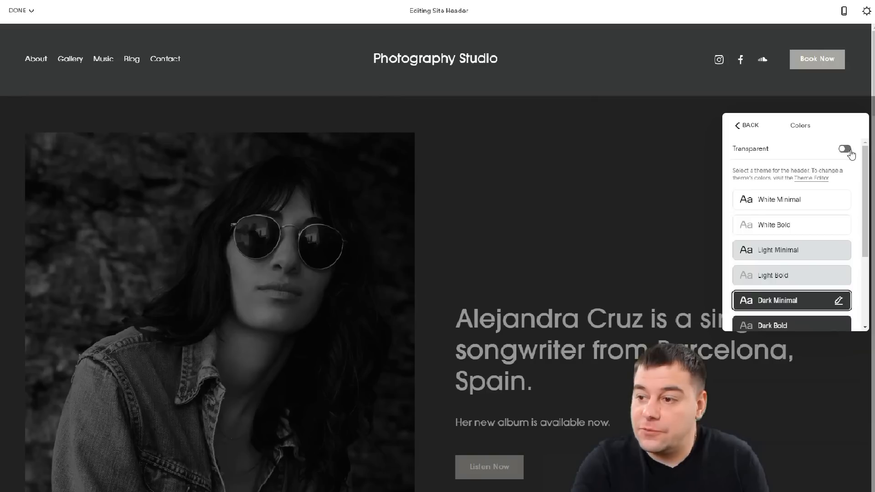
click(783, 201)
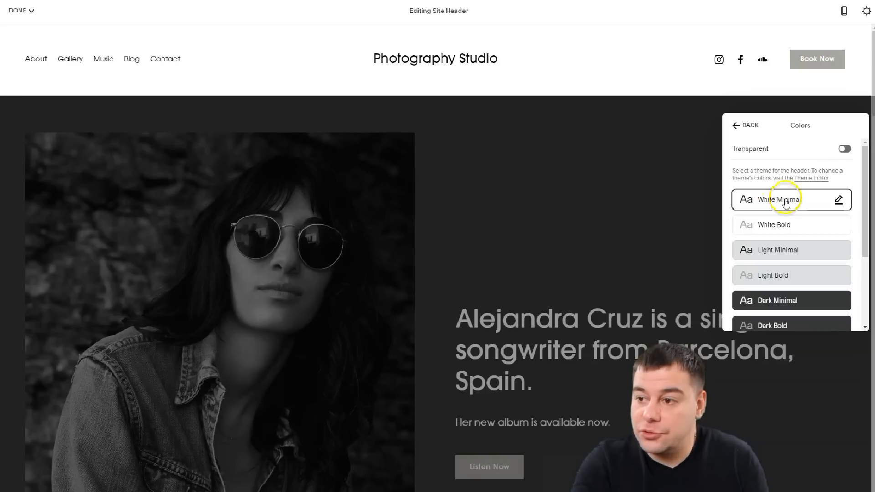
click(778, 224)
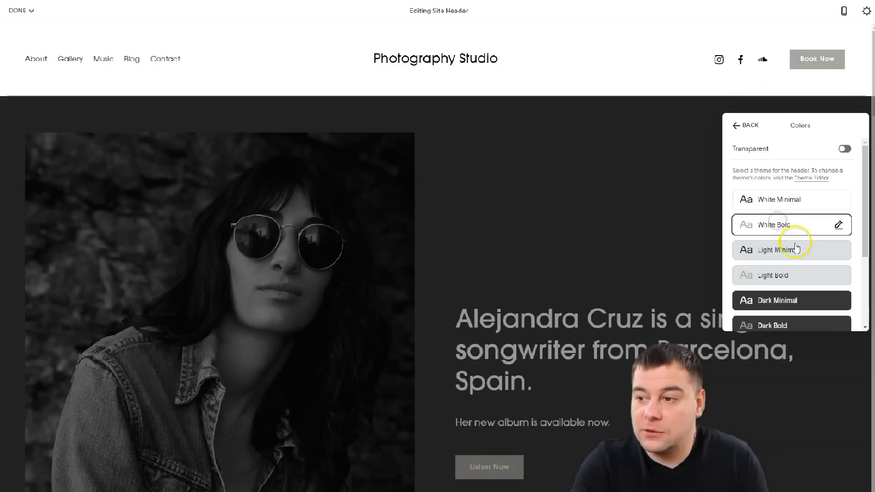
click(770, 252)
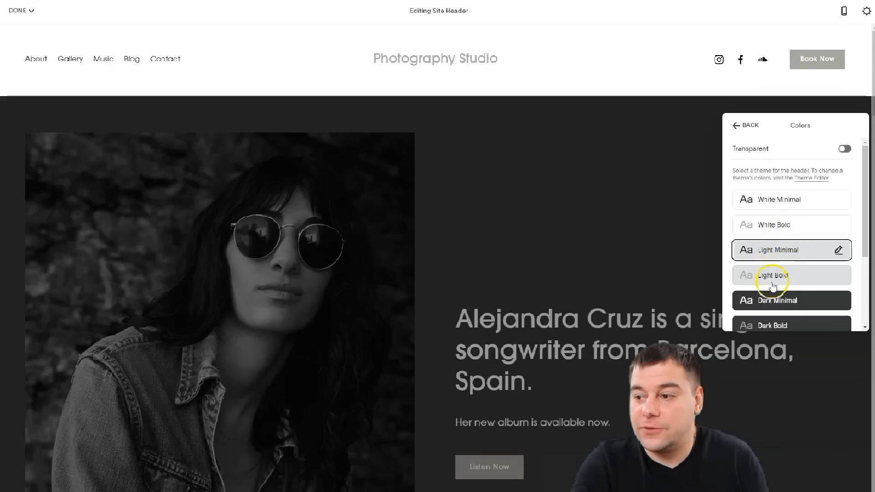
click(768, 277)
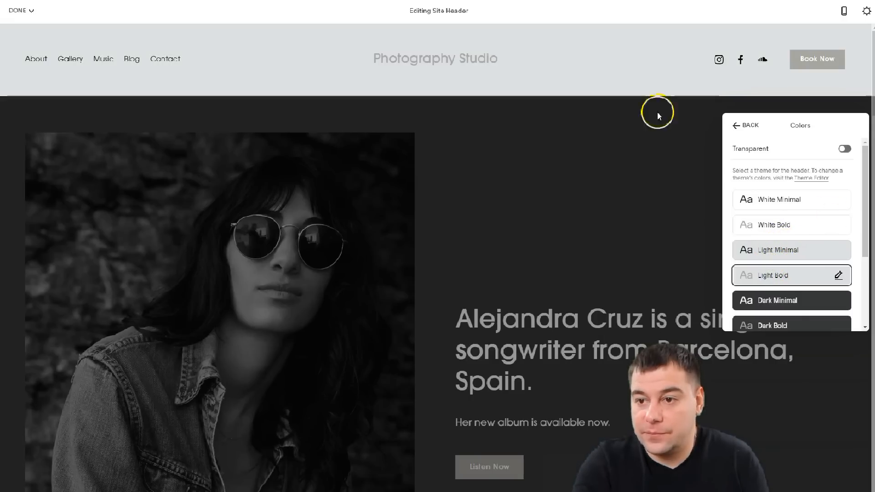
click(762, 302)
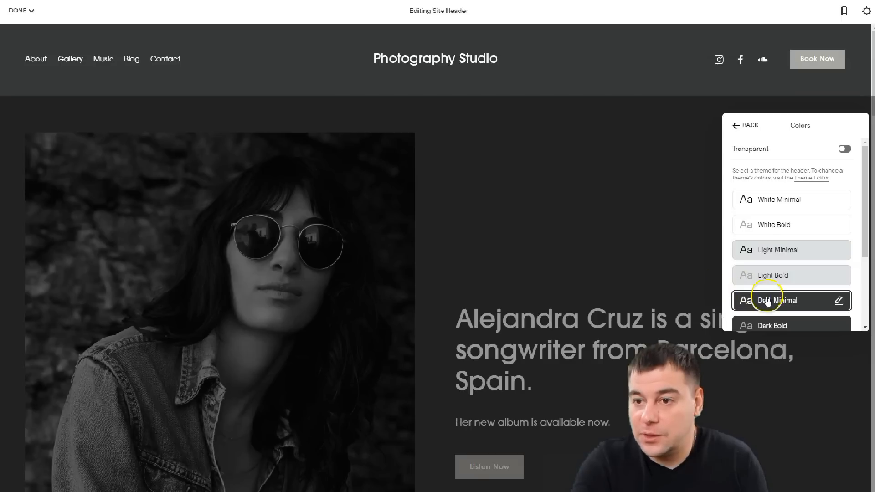
click(844, 150)
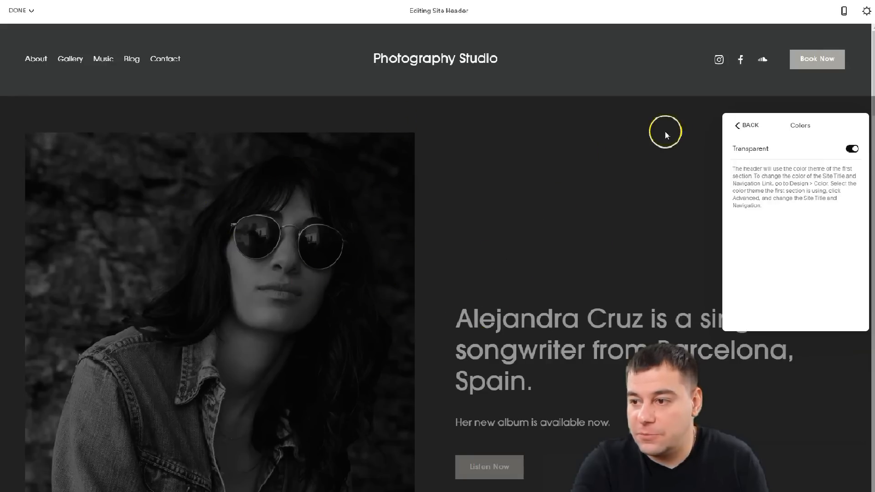
click(734, 124)
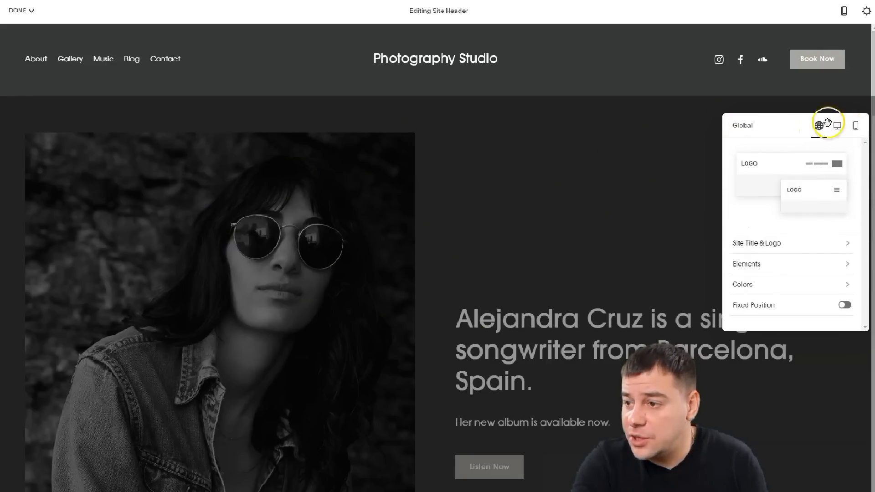
Step: Leave the header editor and look through the Home page sections down to the footer
click(559, 187)
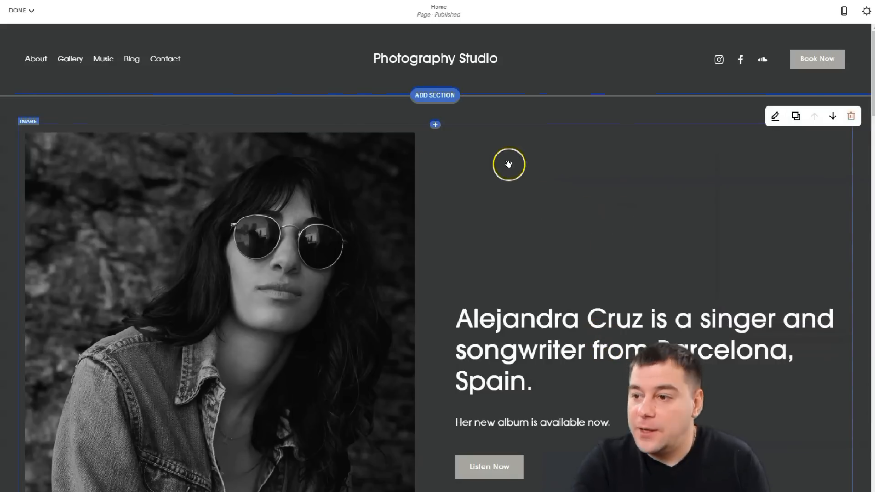
scroll(571, 244, down, 15)
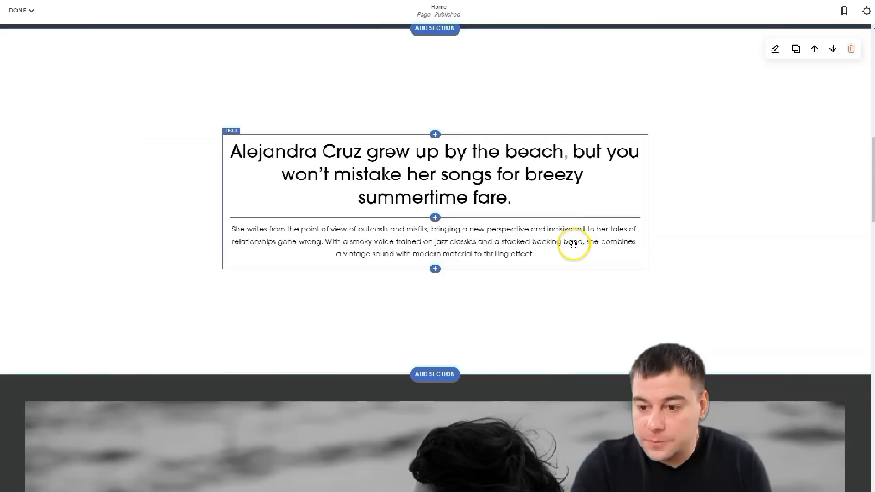
scroll(573, 244, down, 15)
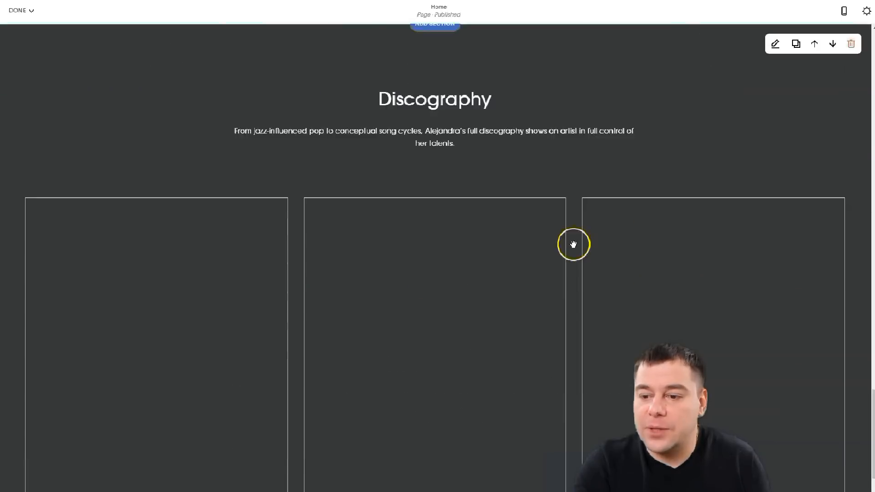
scroll(556, 238, down, 5)
scroll(556, 238, up, 13)
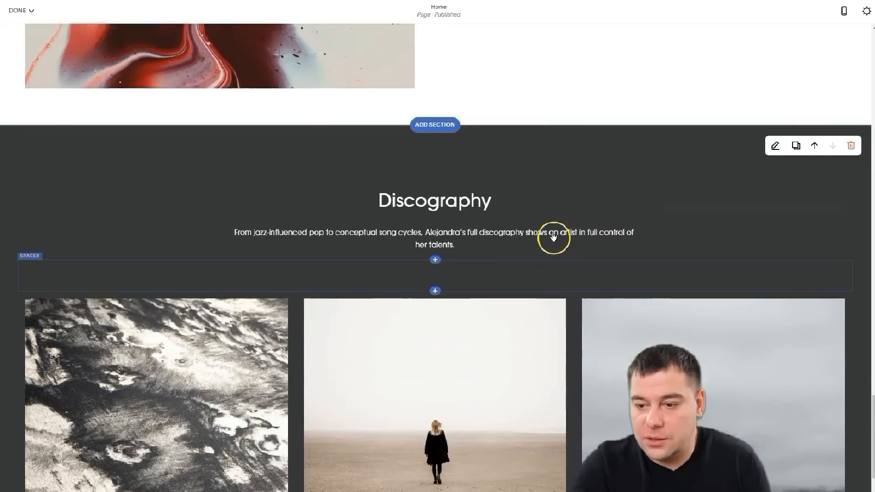
scroll(564, 258, down, 13)
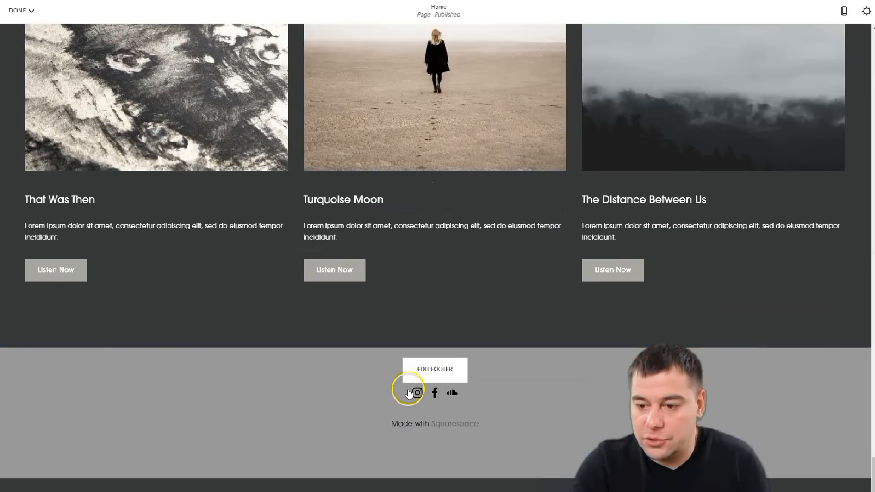
scroll(474, 374, up, 15)
scroll(474, 377, up, 15)
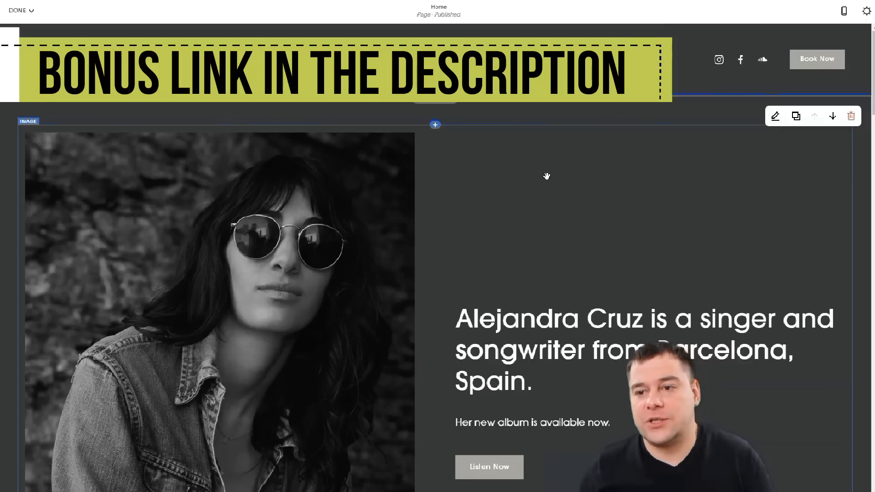
Step: Open the section library from above the first Home page section and look through its list of categories
click(434, 101)
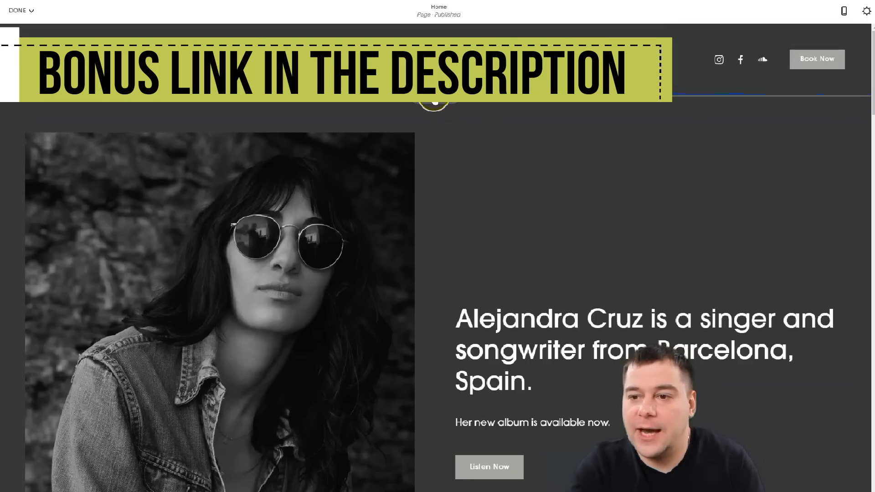
click(434, 99)
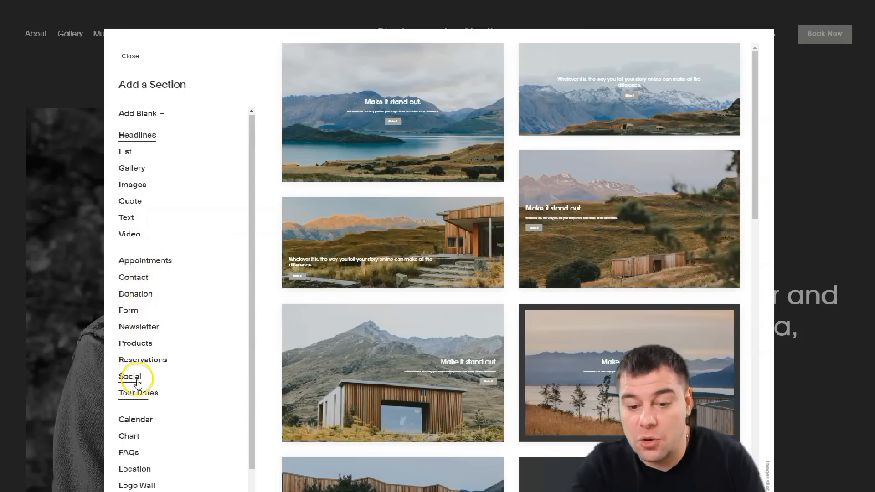
scroll(160, 392, down, 1)
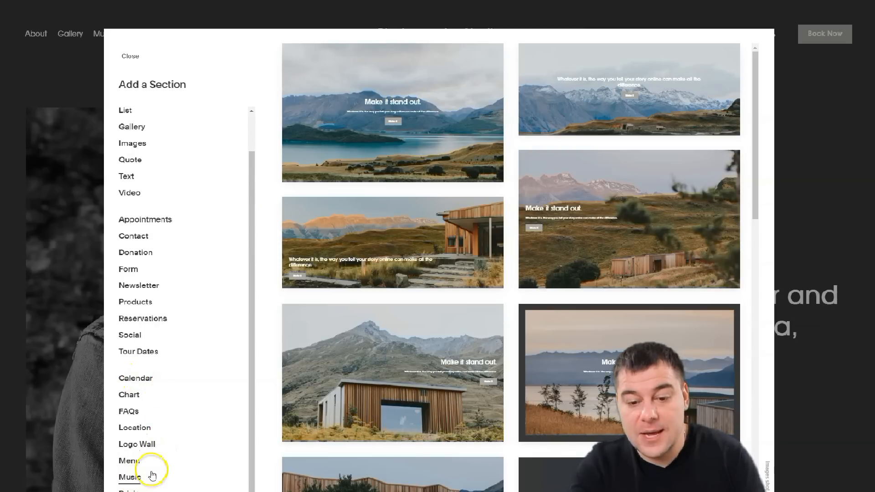
scroll(165, 422, up, 1)
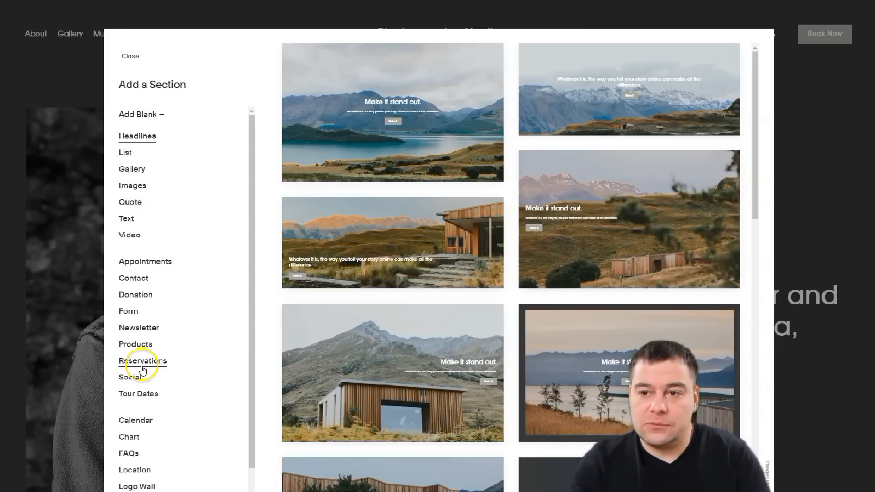
Step: Preview the List, Gallery, Images, Quote, Text and Video section layouts and close the library without adding a section
click(126, 155)
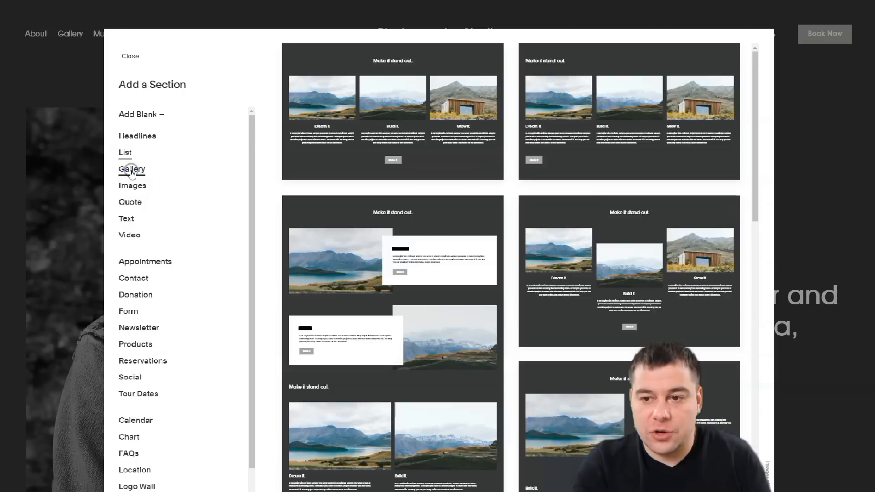
click(132, 172)
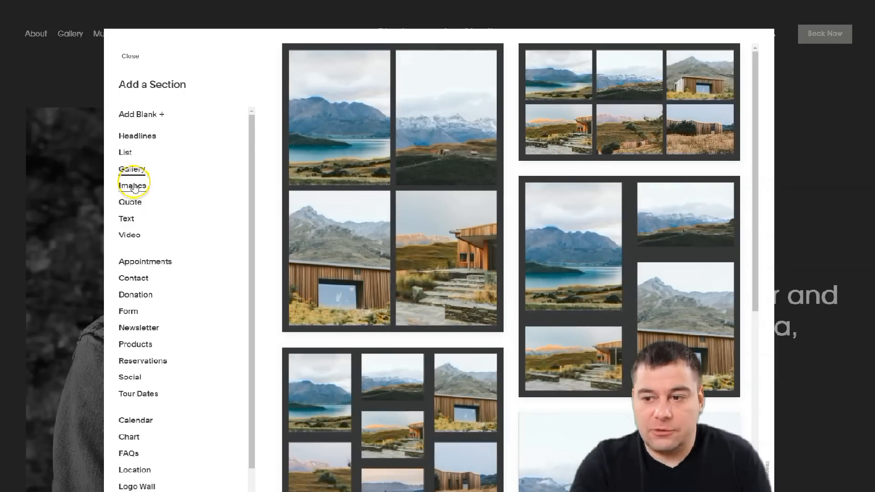
click(134, 186)
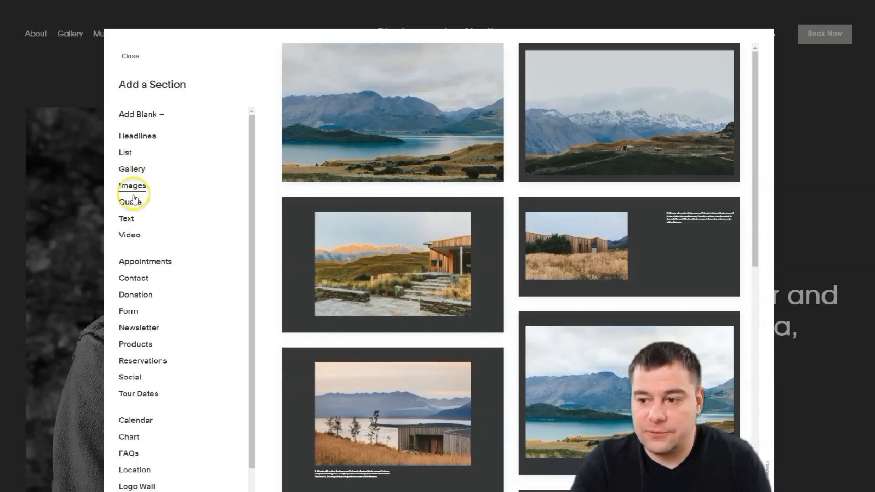
click(133, 204)
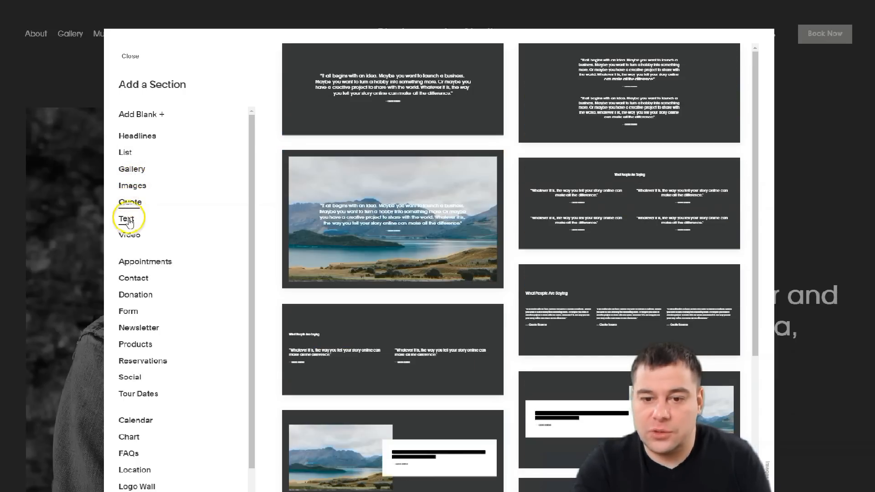
click(128, 220)
click(129, 236)
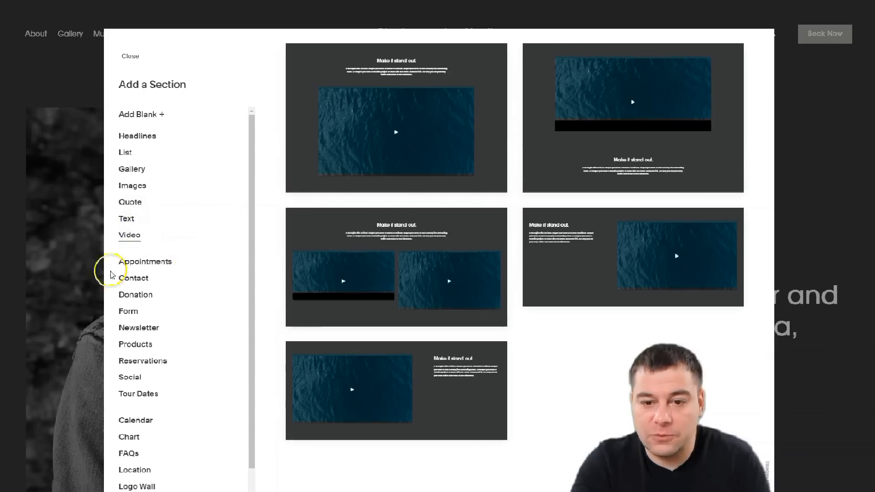
click(130, 56)
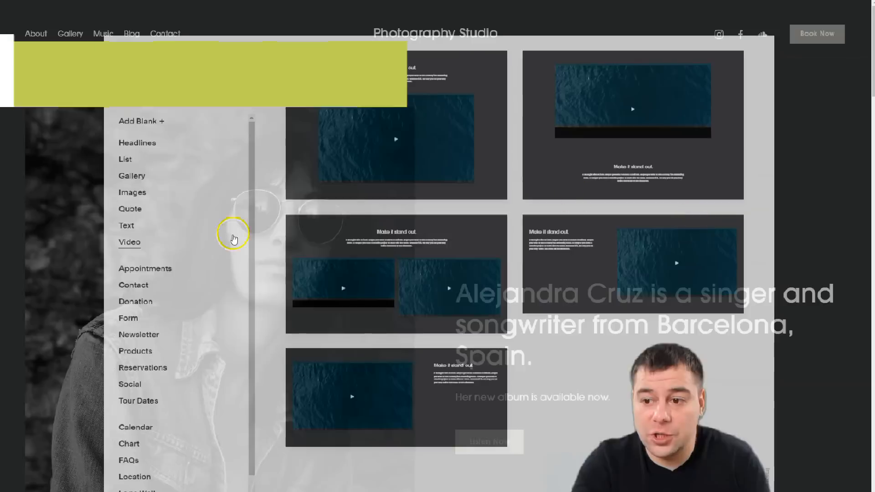
scroll(601, 232, down, 5)
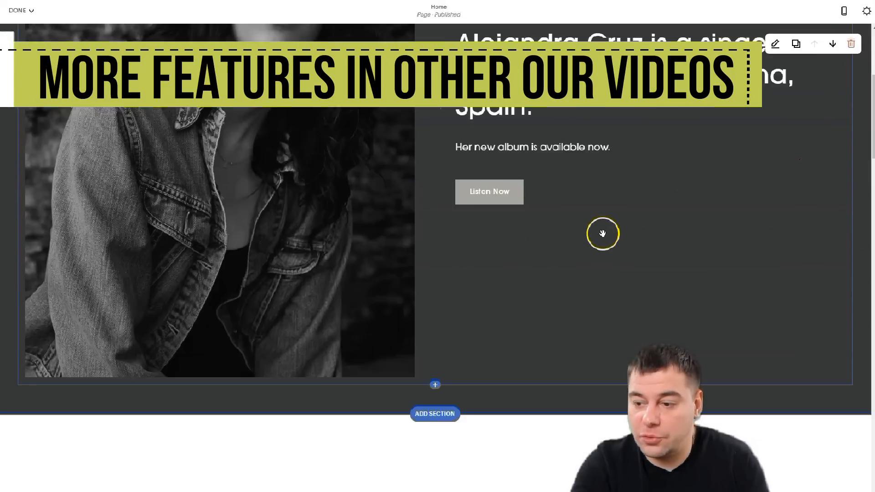
scroll(605, 235, up, 5)
scroll(606, 237, down, 6)
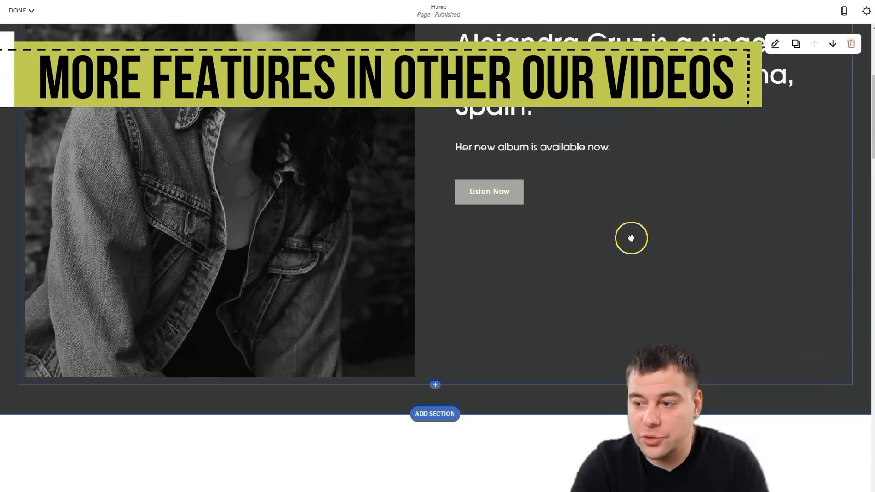
scroll(636, 233, up, 6)
Step: Open the first Home page section for editing, try its S, M and custom section heights, and set the height to L
mouse_move(636, 234)
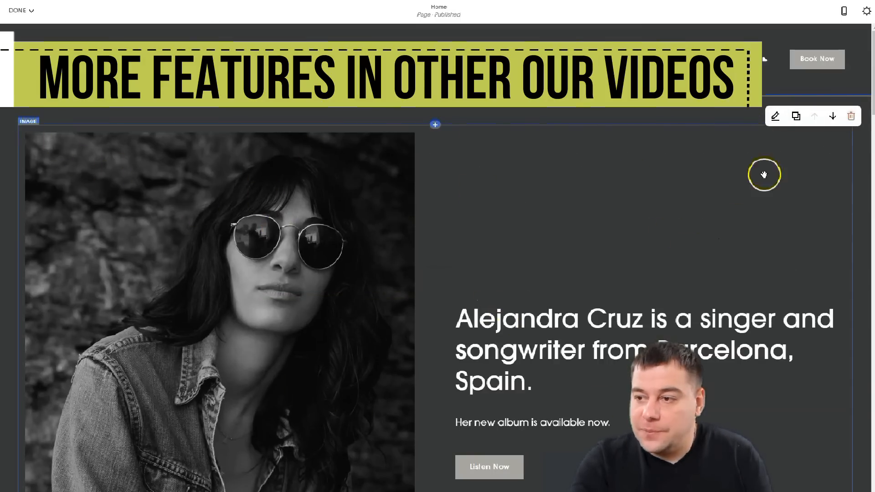
click(775, 116)
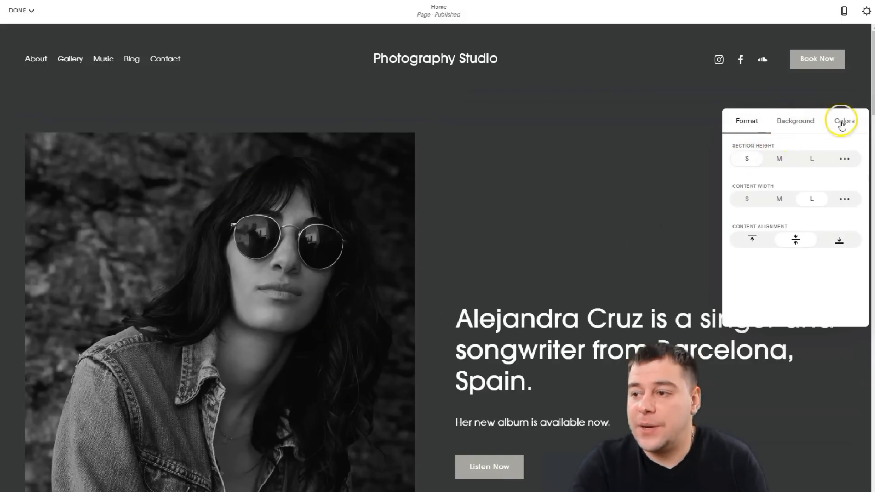
click(780, 159)
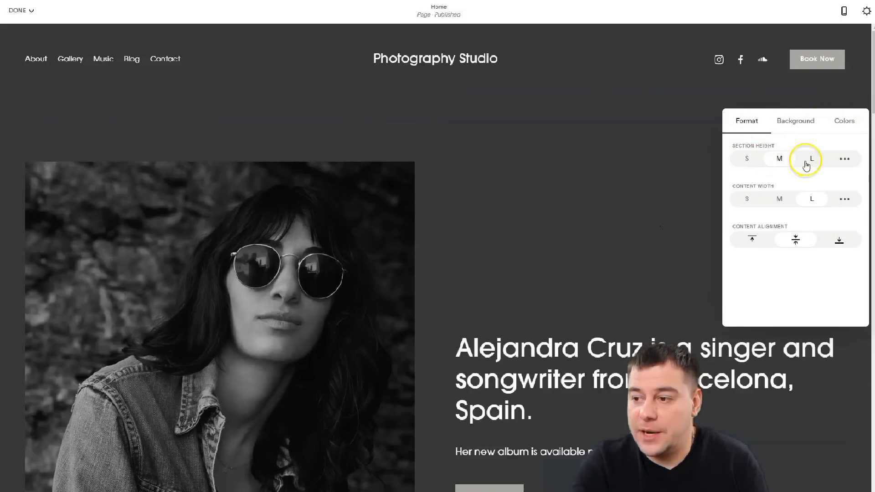
click(807, 161)
click(751, 160)
click(780, 159)
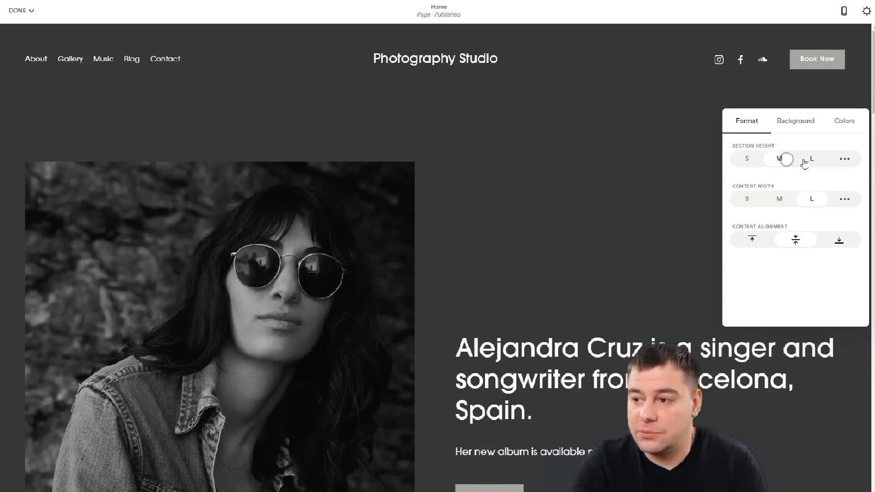
click(810, 159)
click(844, 159)
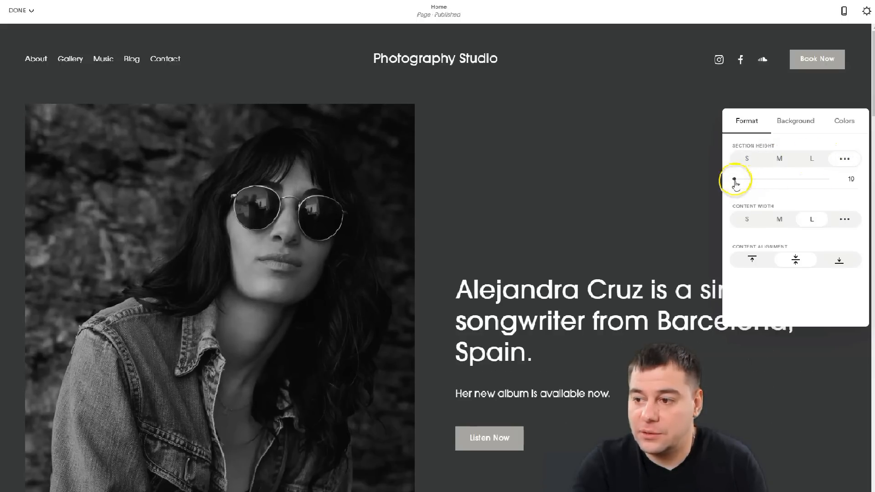
mouse_move(749, 180)
mouse_down()
mouse_move(783, 179)
mouse_move(747, 180)
mouse_up()
click(812, 158)
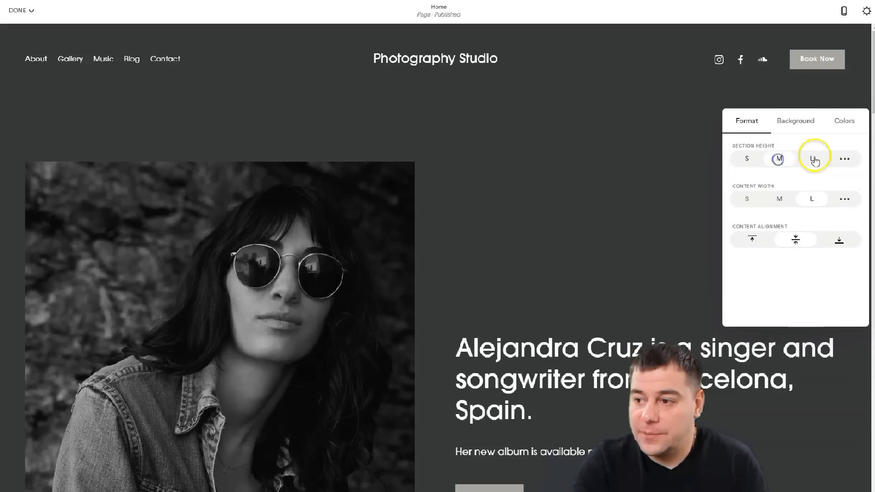
Step: Try the M and S content widths and top alignment, restore L width and middle alignment, and leave the section's settings after opening the background options
click(773, 206)
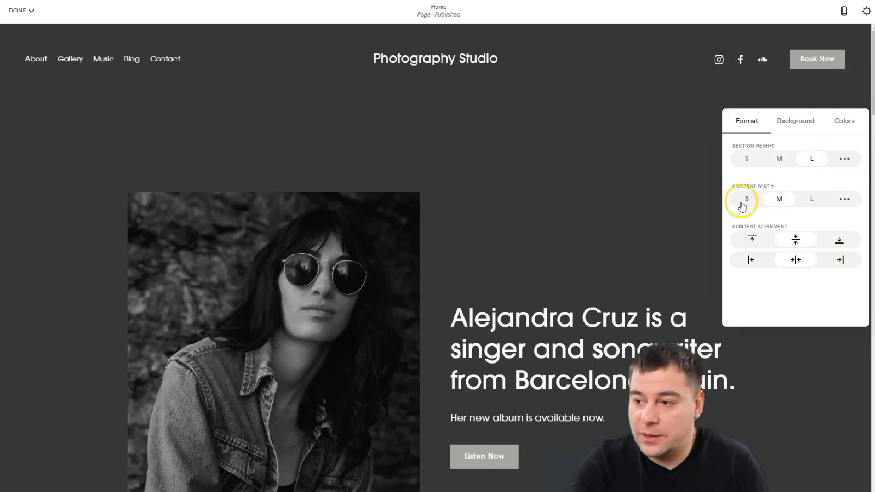
click(743, 204)
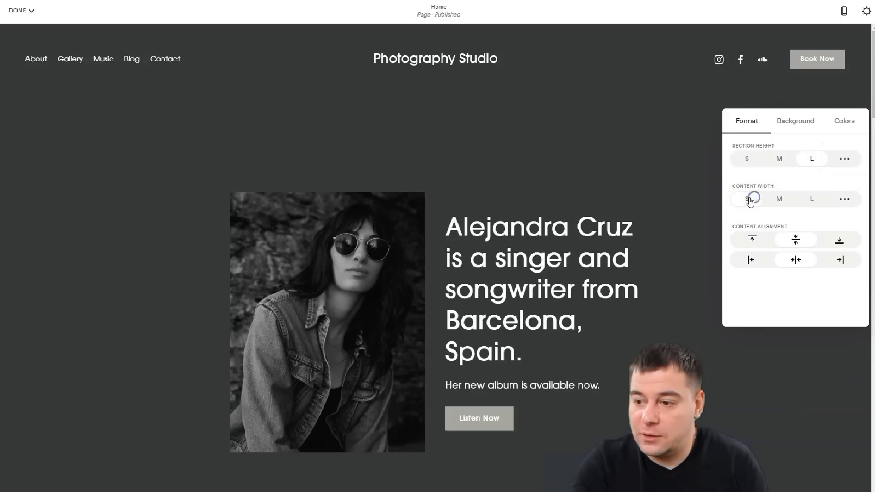
click(777, 200)
click(811, 199)
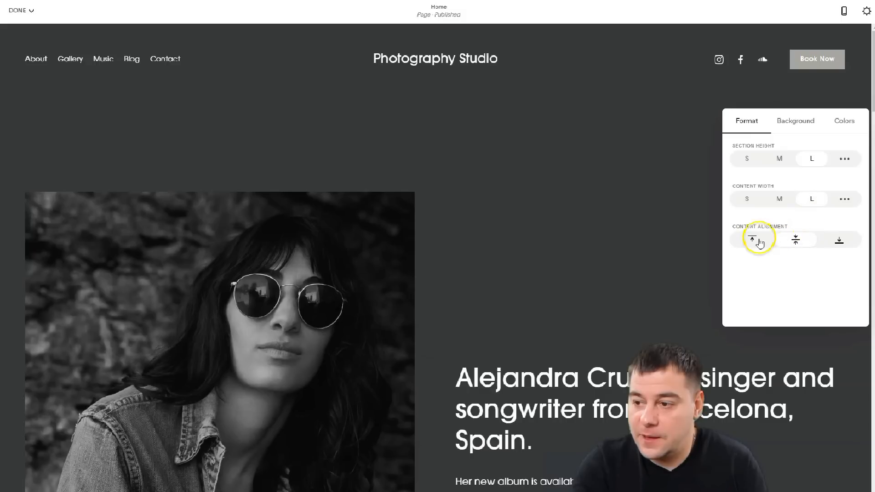
click(754, 241)
click(795, 240)
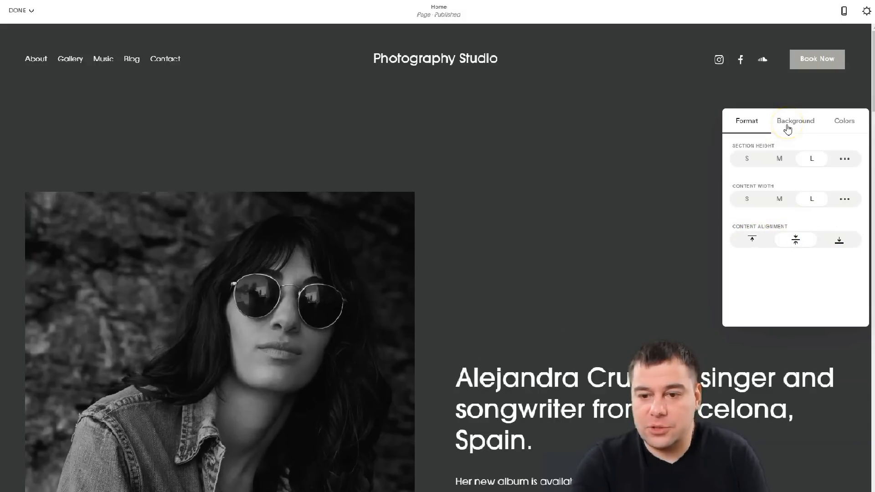
click(793, 122)
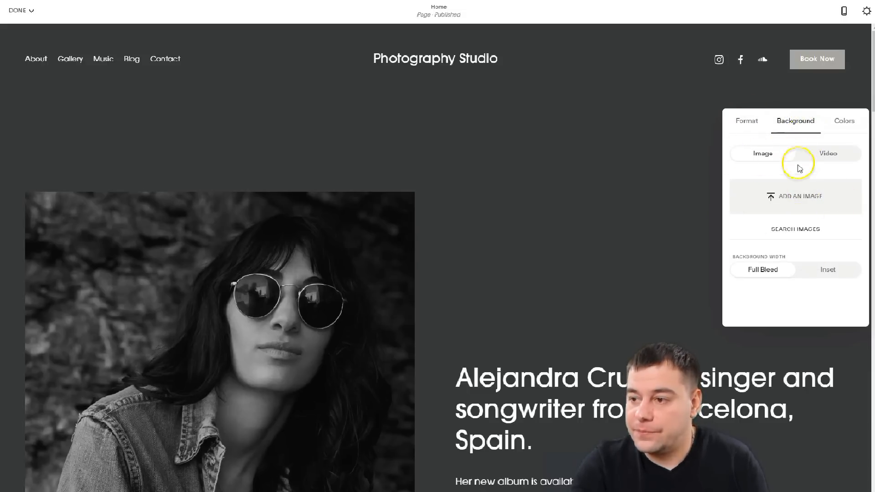
click(590, 219)
Step: Remove the portrait image block from the first Home page section
scroll(319, 189, down, 10)
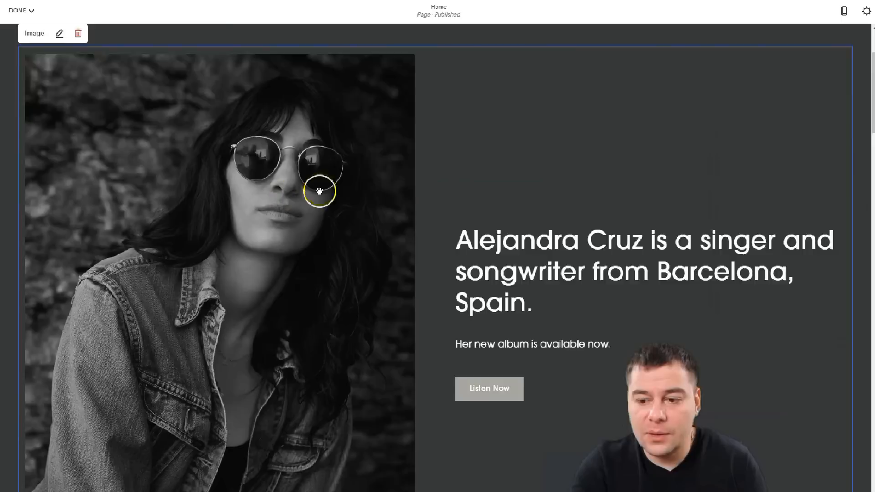
scroll(383, 219, up, 9)
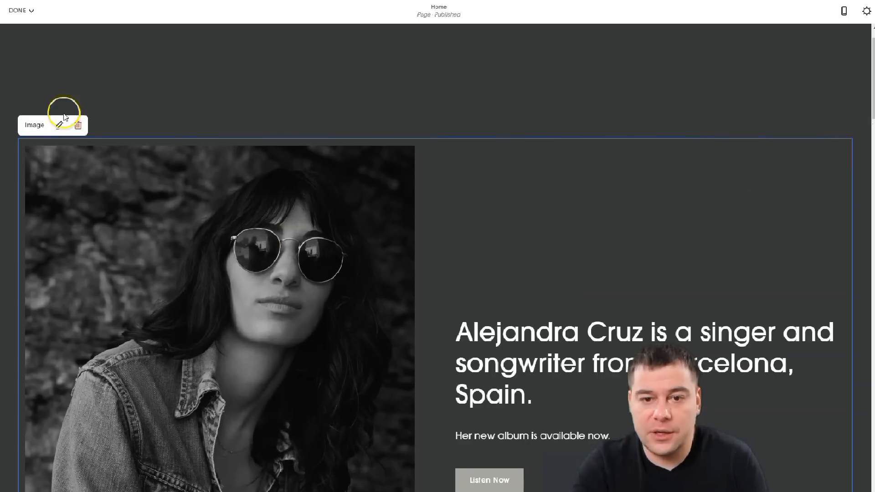
click(78, 129)
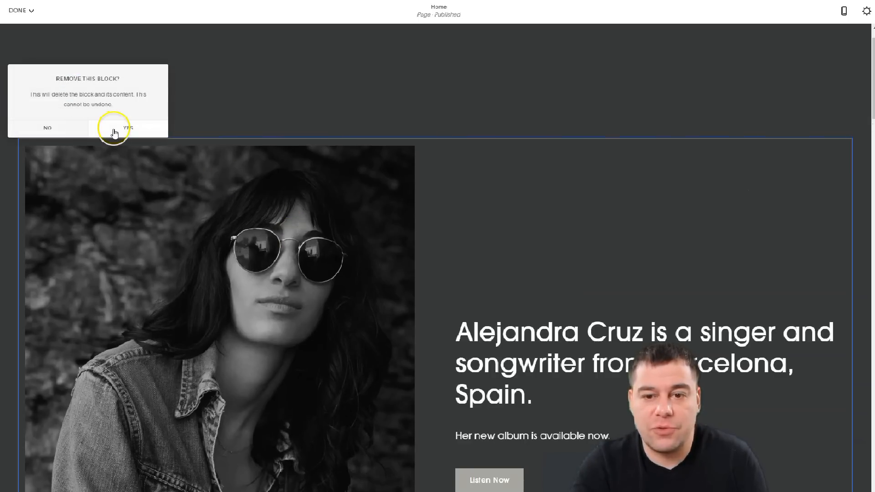
click(114, 130)
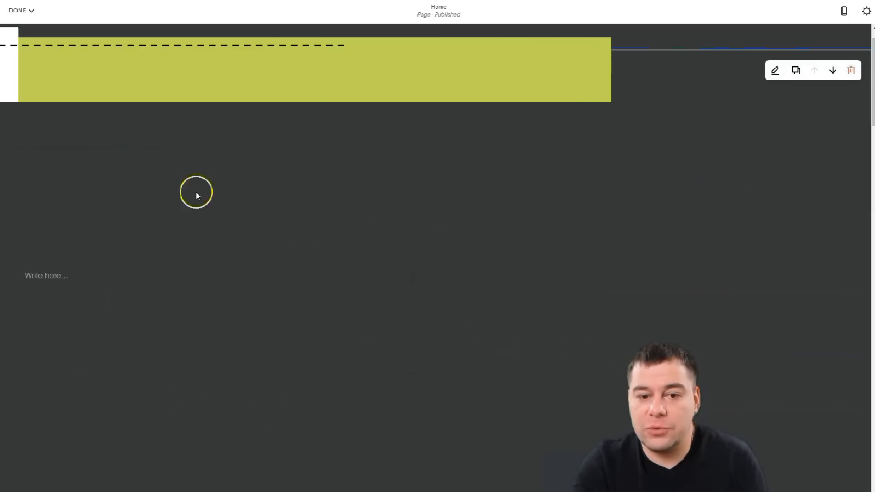
Step: Add the text "Photography Studio" in Heading 1 style to the emptied first section
click(37, 274)
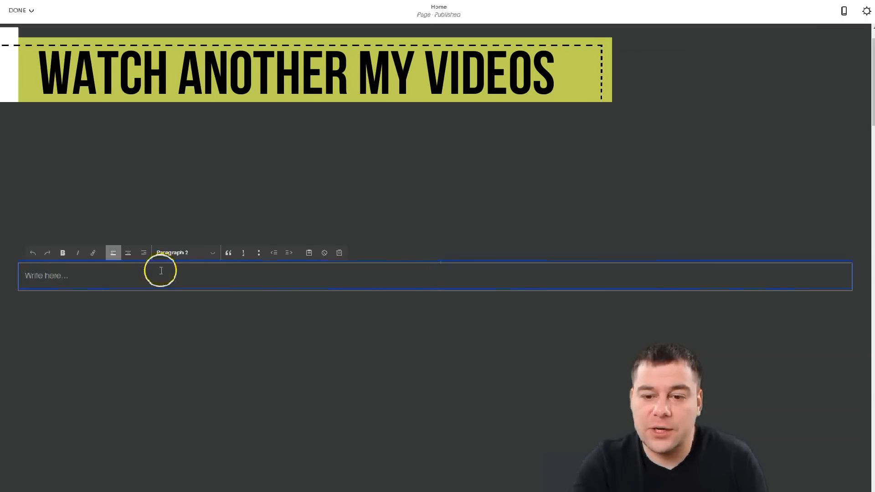
click(212, 255)
click(192, 269)
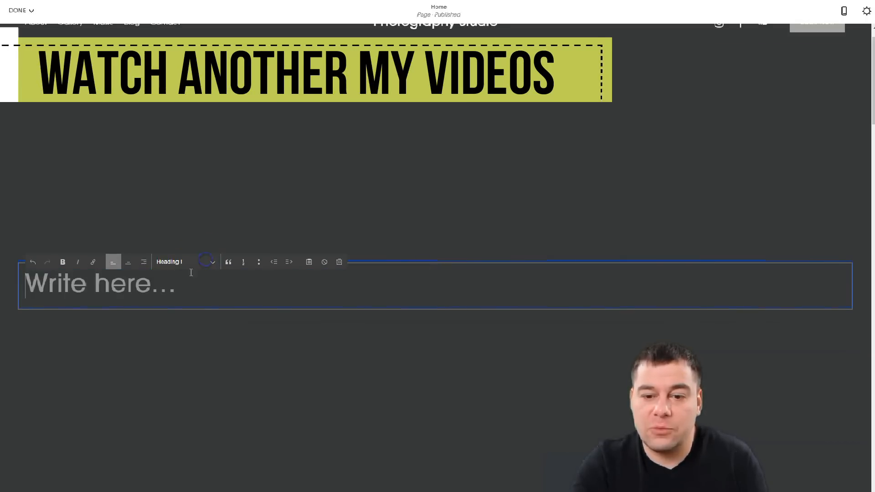
text(Photography Studio)
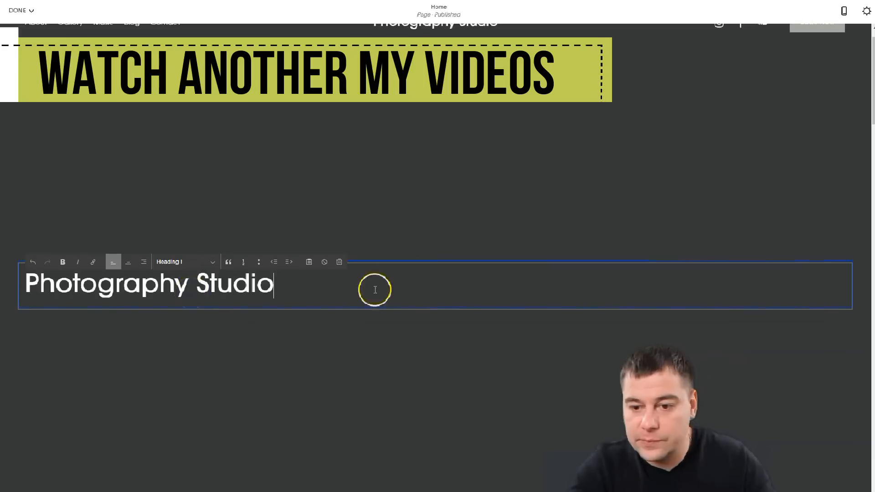
click(655, 195)
Step: Try the Inset background width on the first section and restore Full Bleed
scroll(577, 182, up, 1)
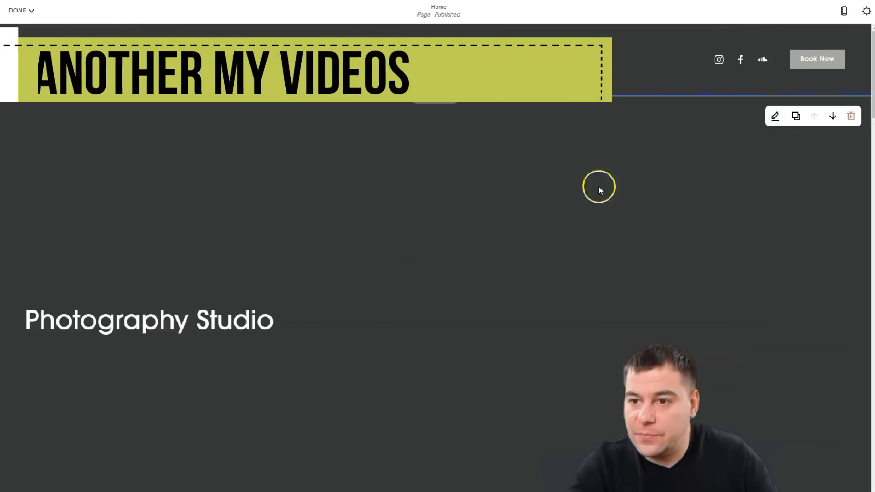
click(773, 116)
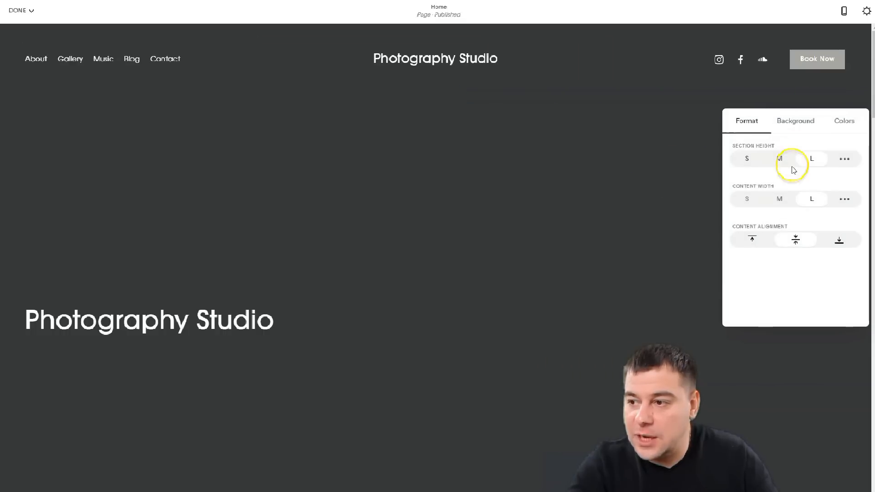
click(792, 121)
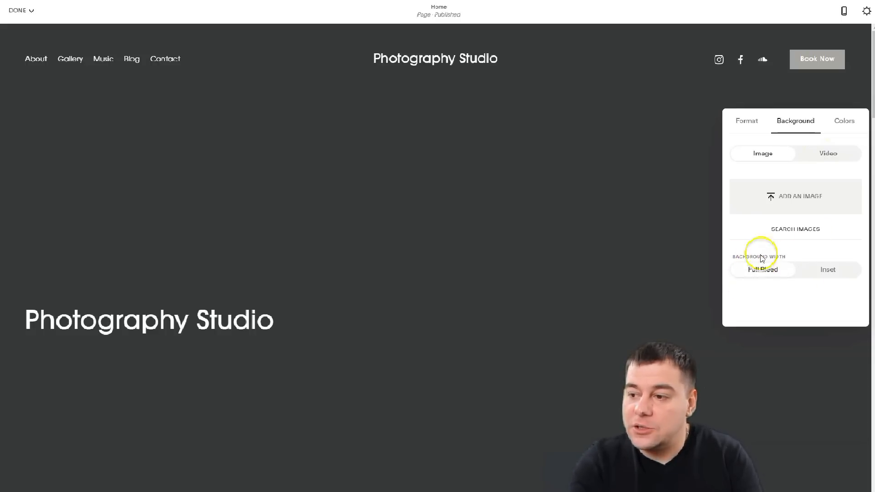
click(827, 270)
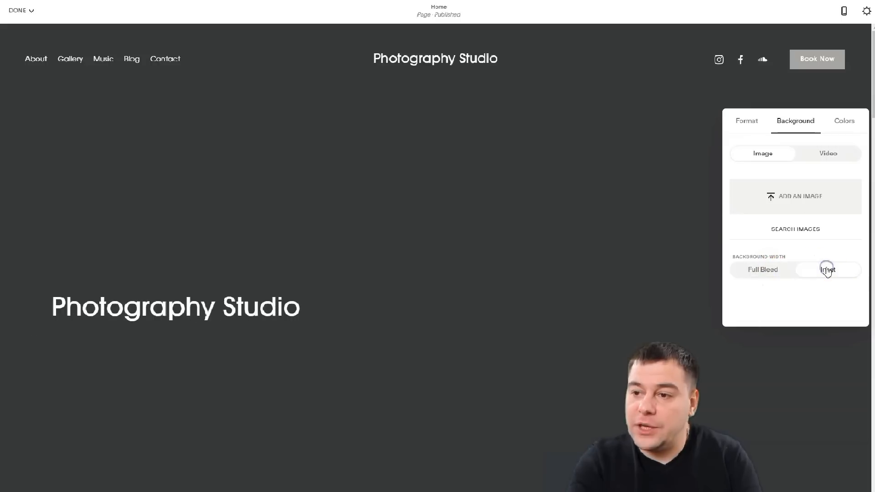
click(764, 270)
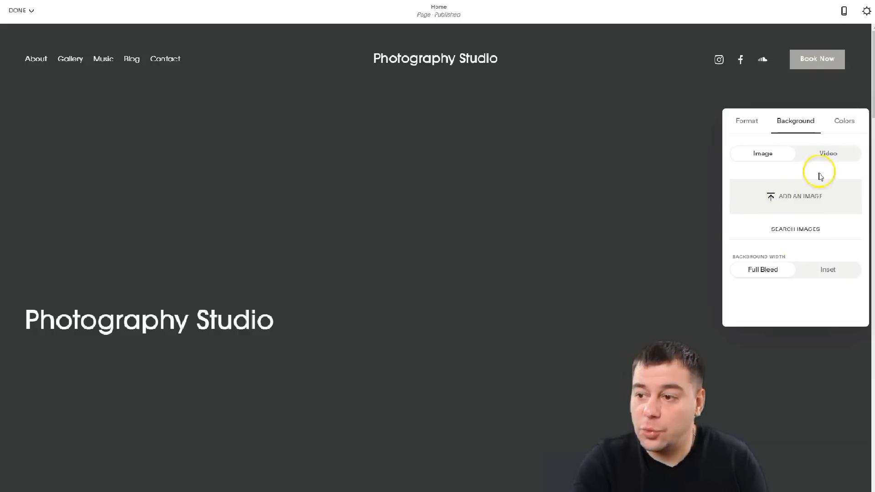
Step: Try the Light Minimal, Light Bold and White Bold color themes on the first section and restore Dark Minimal
click(845, 123)
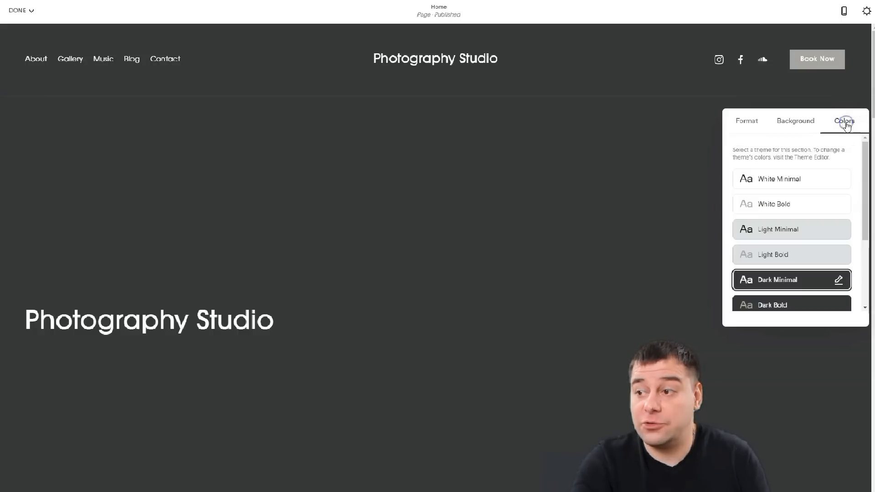
click(772, 233)
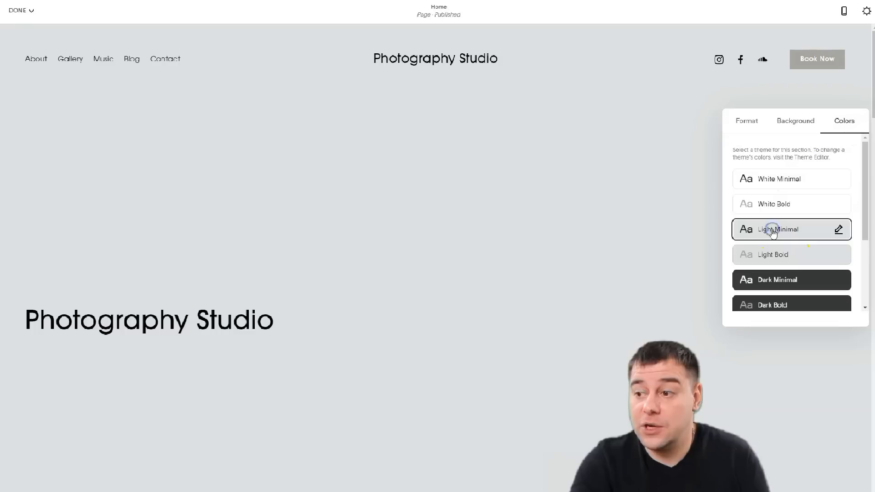
click(776, 255)
click(773, 206)
click(778, 283)
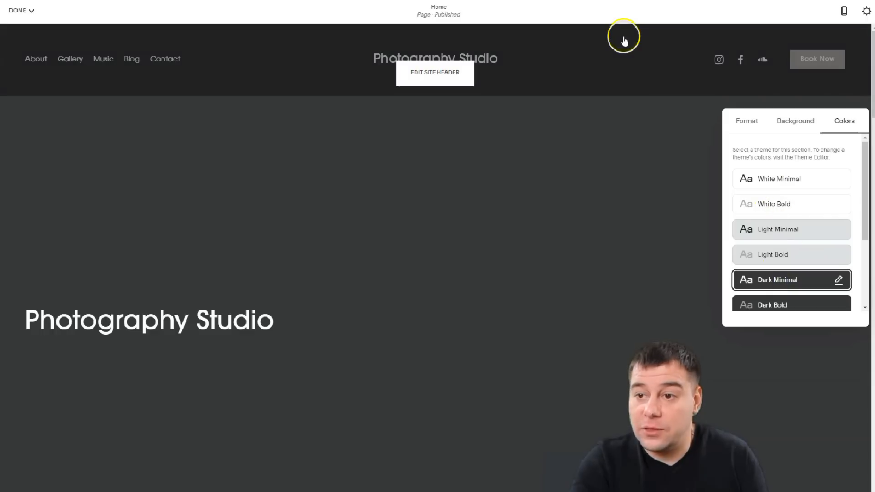
click(774, 254)
click(787, 279)
Step: Add the photo of a studio with a plant, white chair and lights as the first section's background image
scroll(538, 278, down, 5)
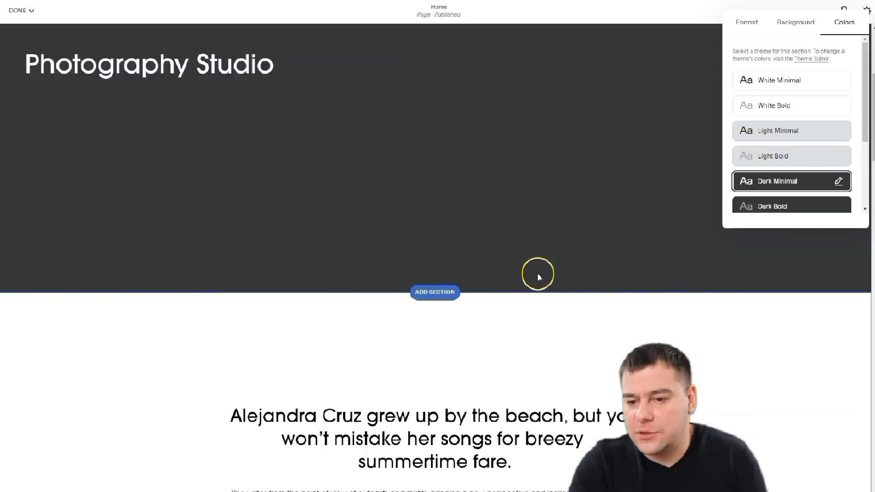
scroll(539, 277, down, 12)
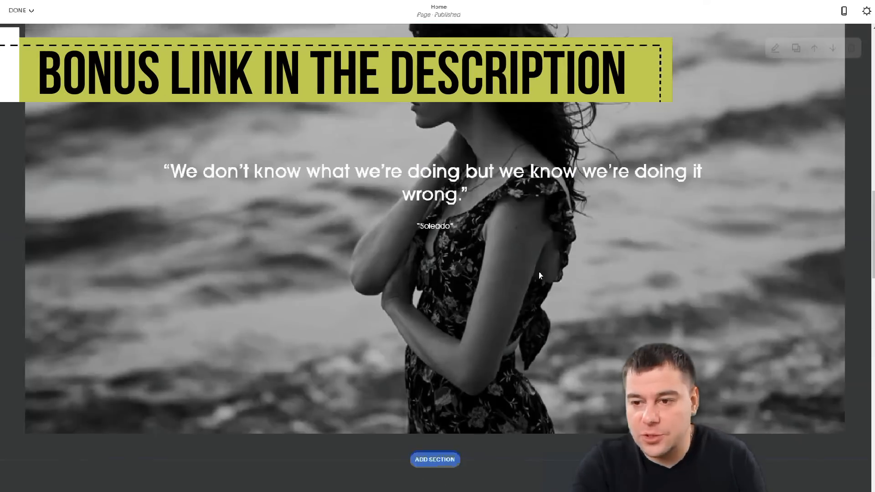
scroll(539, 271, up, 15)
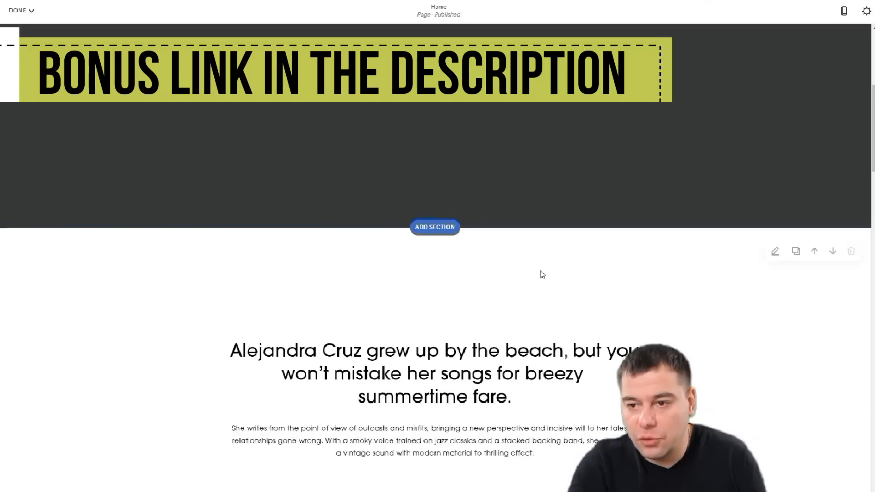
click(596, 254)
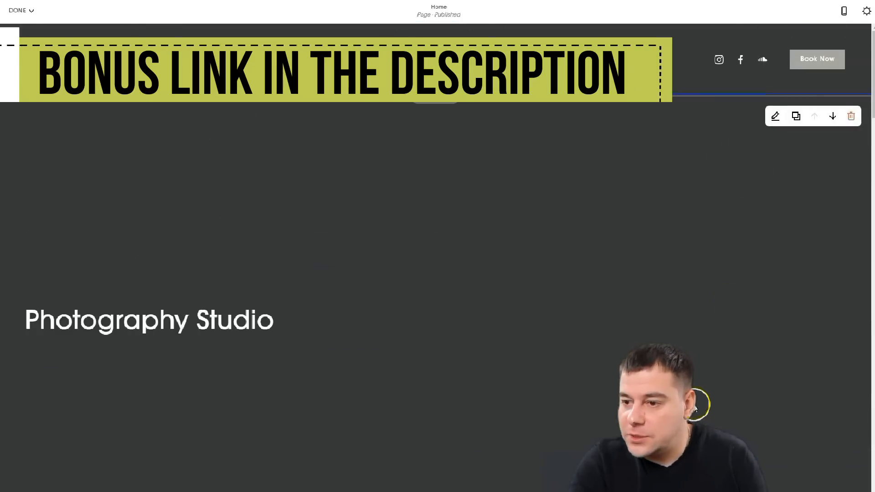
click(775, 116)
click(793, 120)
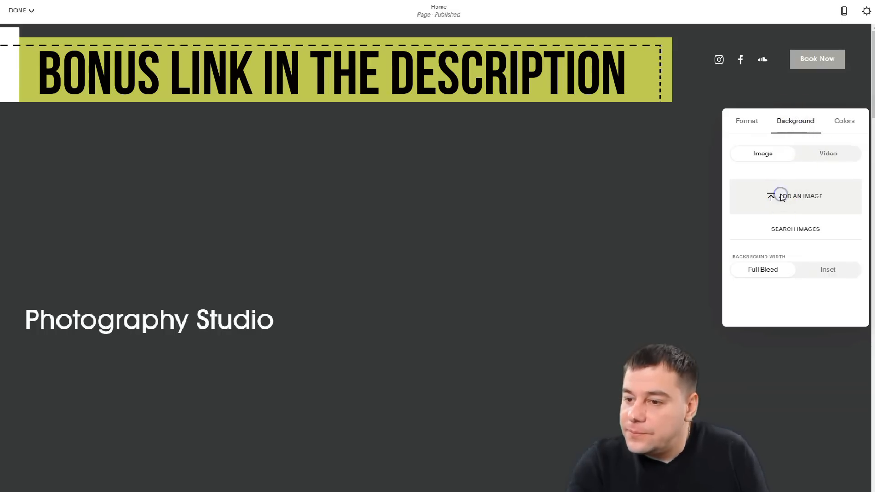
click(781, 198)
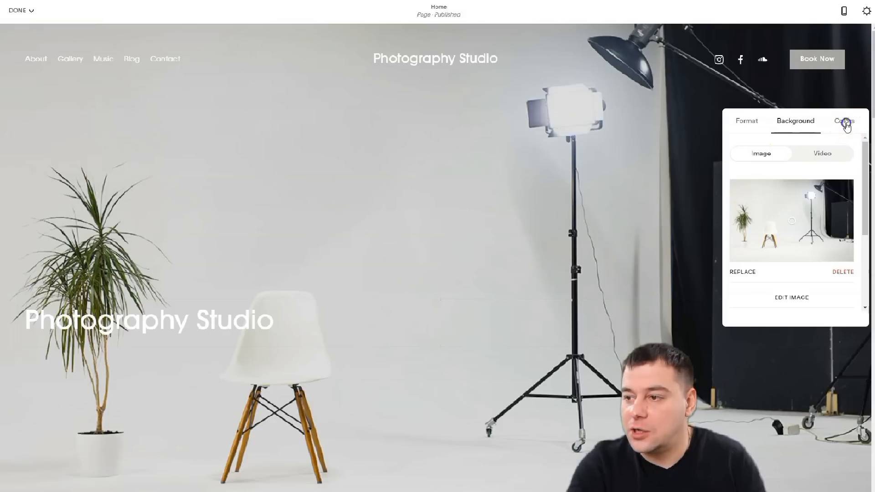
Step: Try several color themes, including Light Bold, on the section over the studio photo and apply White Minimal
click(846, 123)
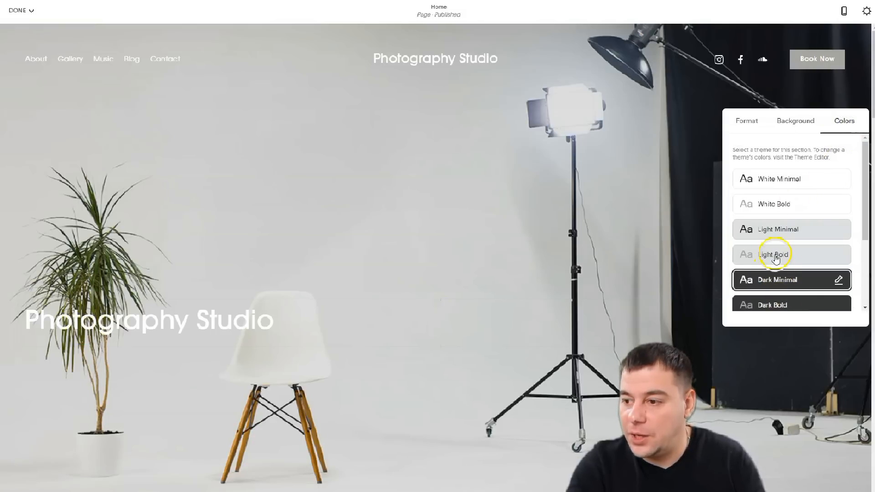
click(776, 259)
scroll(774, 250, down, 3)
click(774, 240)
click(775, 268)
click(775, 288)
scroll(778, 220, up, 3)
click(773, 260)
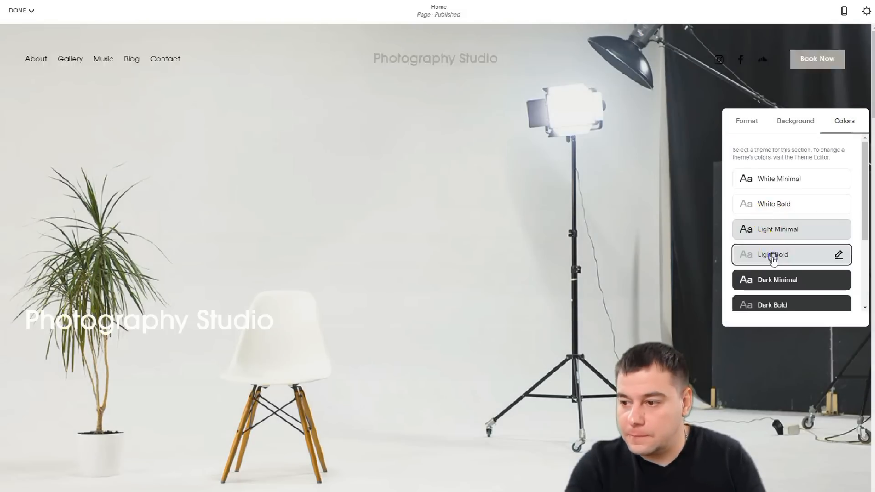
click(770, 181)
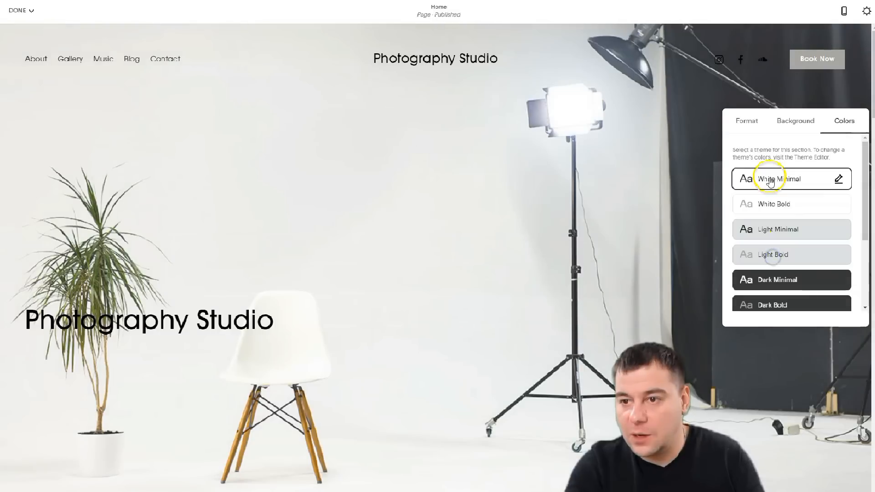
Step: Try the White Bold color theme on the first section and restore White Minimal
click(789, 205)
click(780, 180)
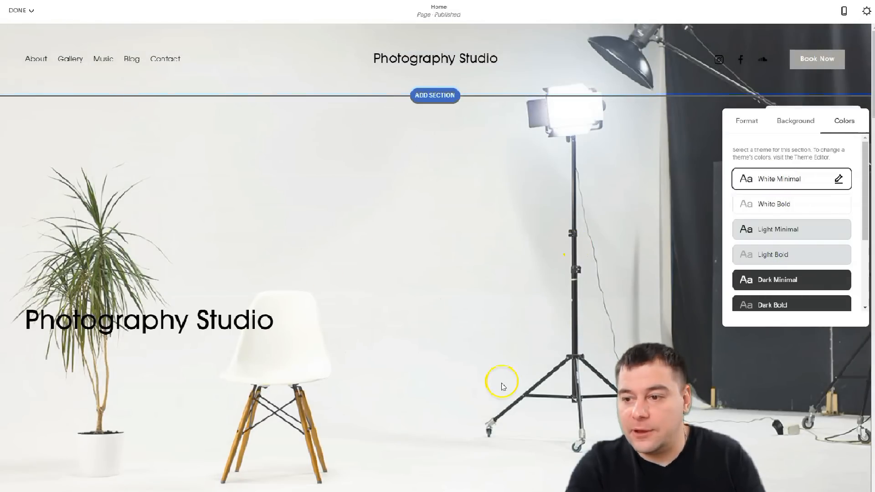
scroll(499, 384, down, 4)
scroll(283, 213, up, 3)
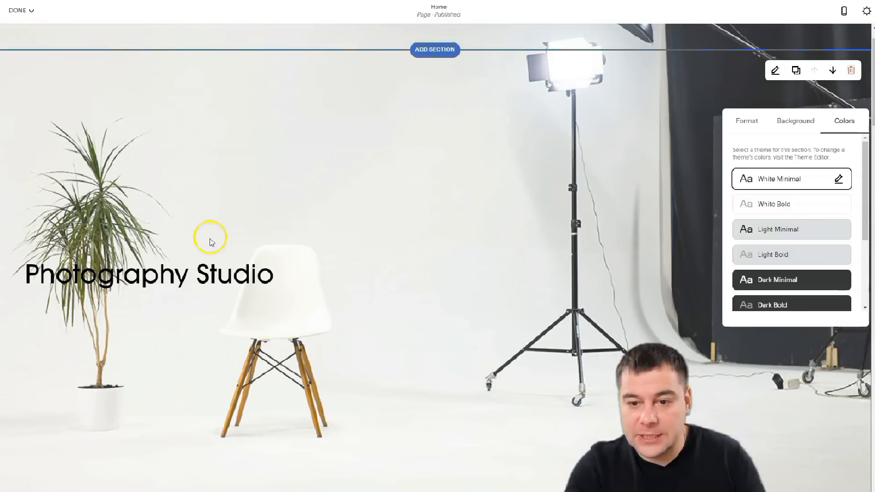
Step: Center-align the Photography Studio heading over the first section's studio photo
click(203, 271)
click(247, 275)
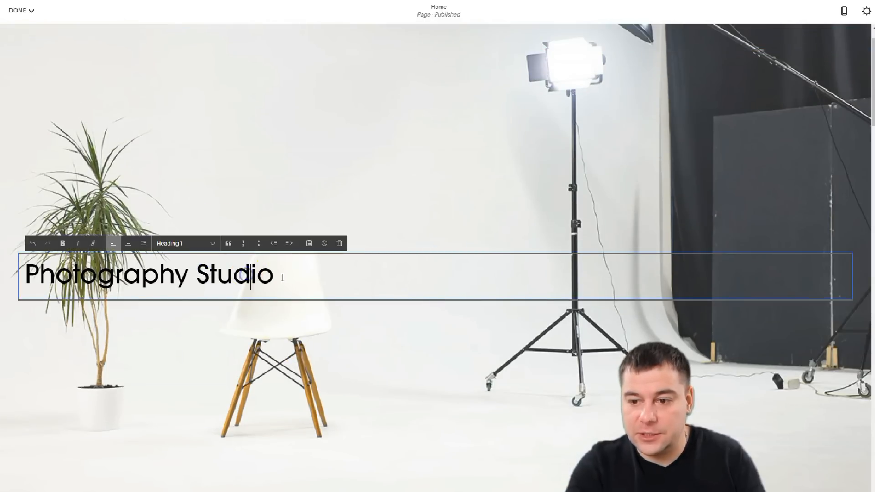
click(128, 244)
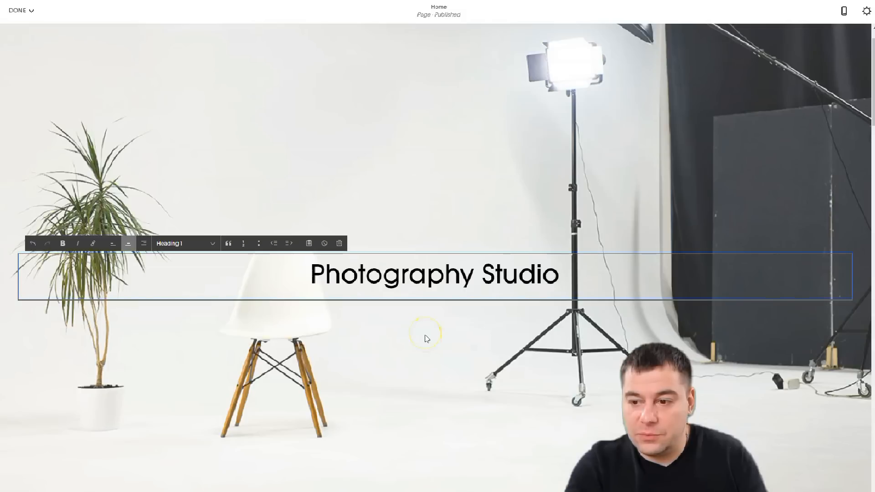
click(426, 338)
click(577, 206)
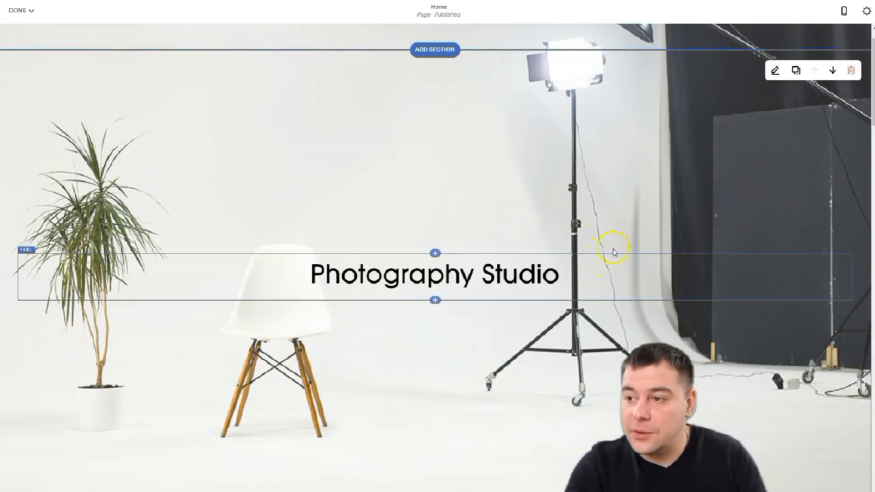
Step: Try the small (S) section height on the first section
click(772, 71)
click(750, 114)
click(564, 196)
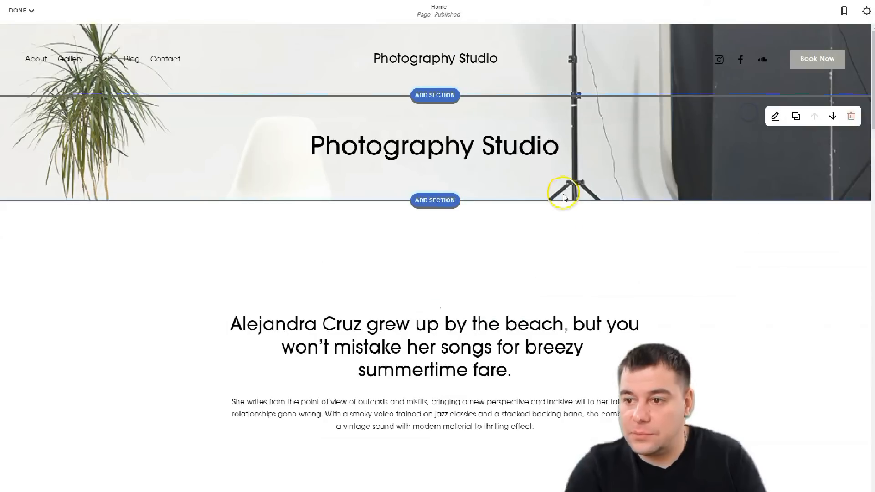
Step: Set the first section's height and content width to M and align its content to the top
click(796, 117)
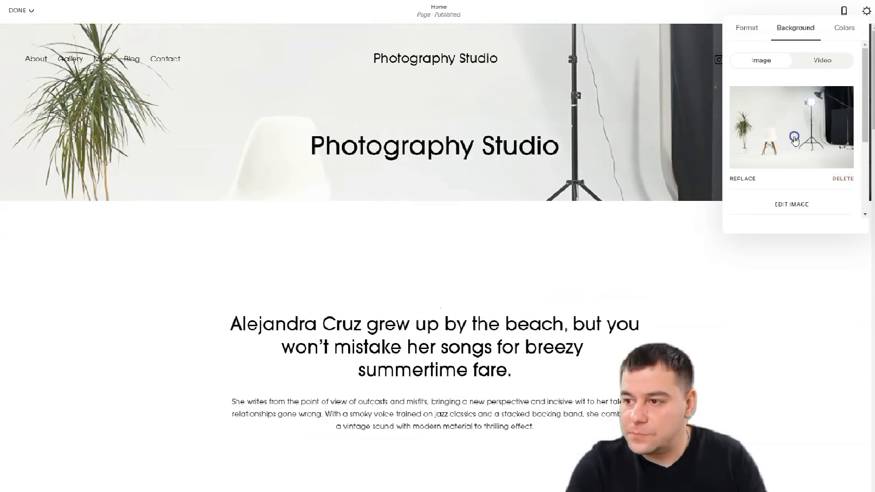
click(746, 28)
click(782, 65)
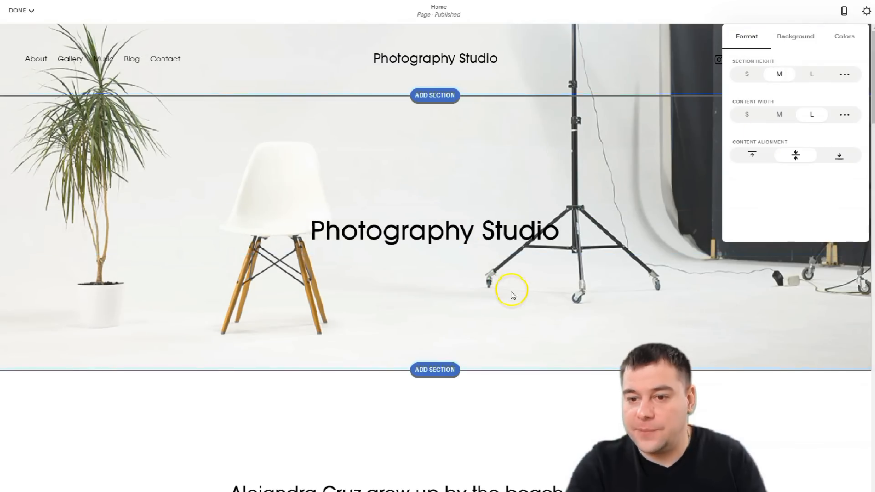
scroll(497, 237, down, 2)
scroll(500, 234, up, 2)
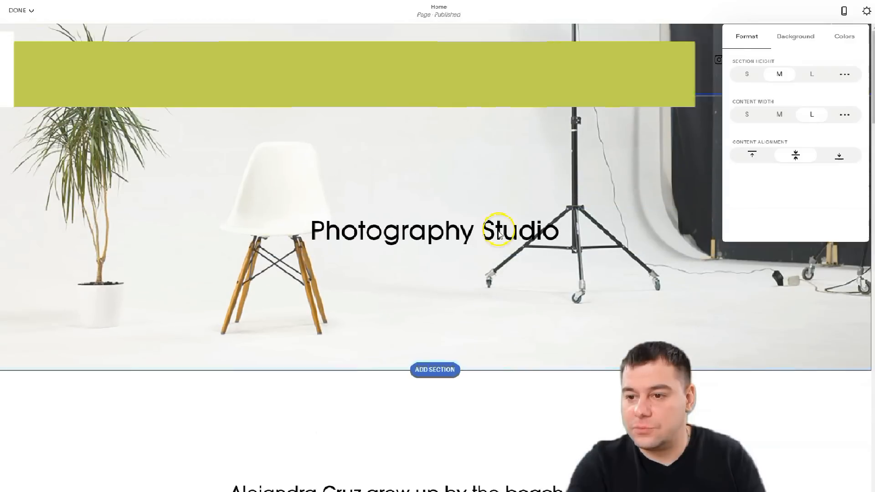
click(779, 115)
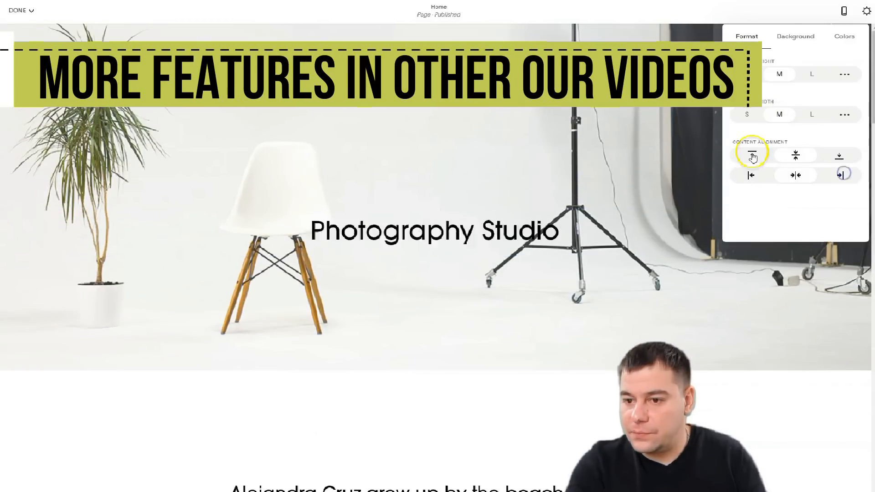
click(752, 154)
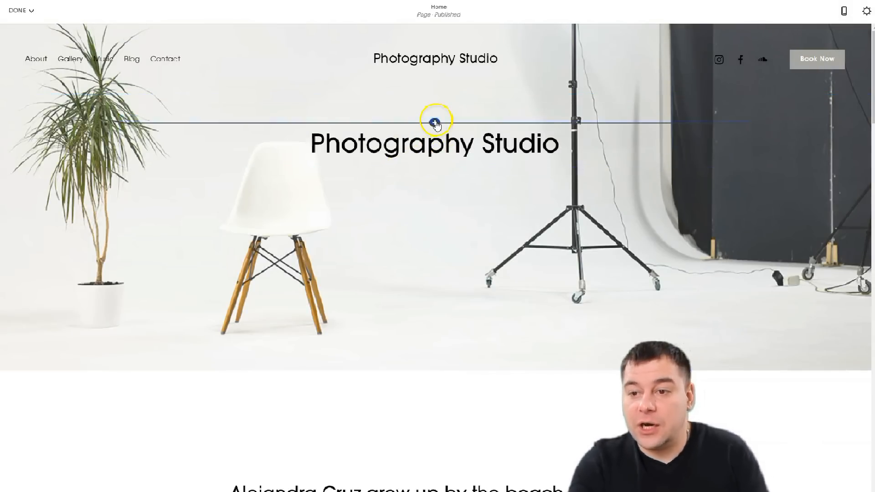
Step: Add a button labeled "Book Now" below the Photography Studio heading and insert a spacer between them
click(434, 169)
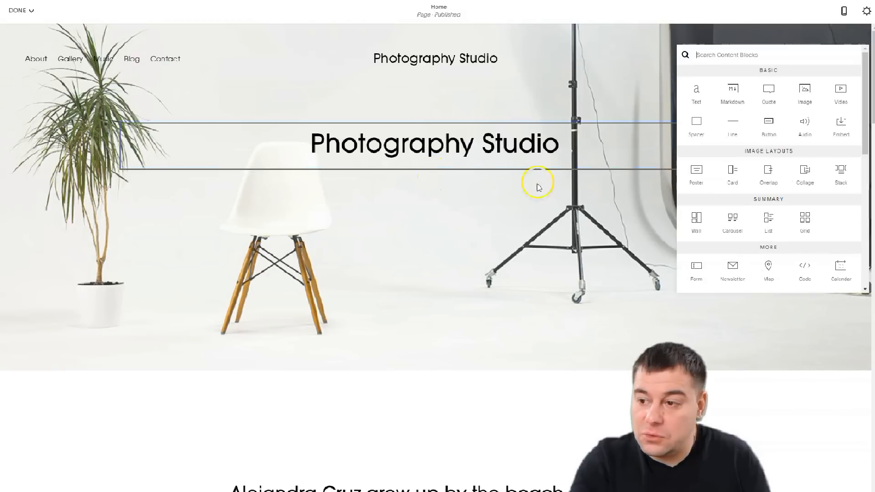
click(768, 128)
triple_click(732, 230)
text(Book Now)
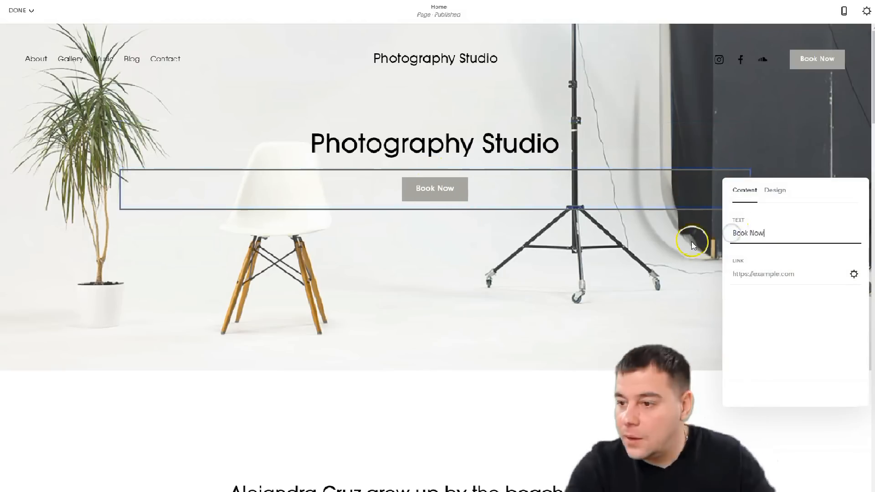
click(659, 182)
click(696, 125)
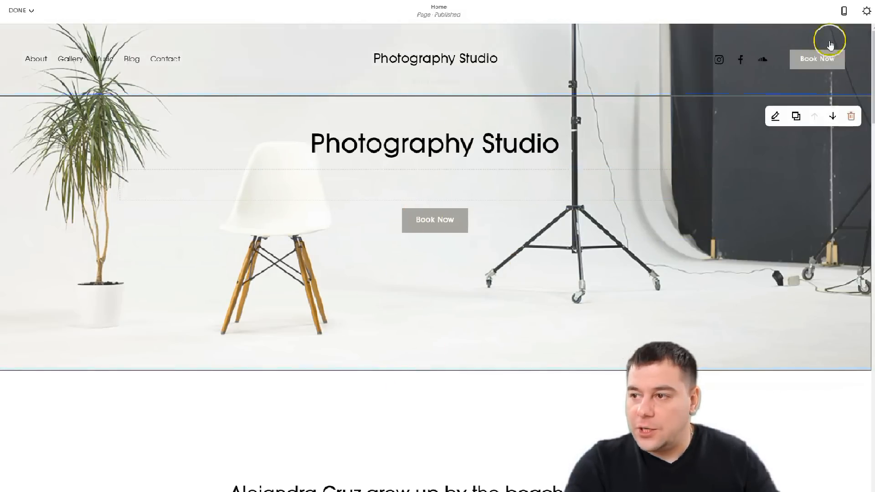
Step: Preview the Home page in mobile view and return to the desktop view
click(843, 11)
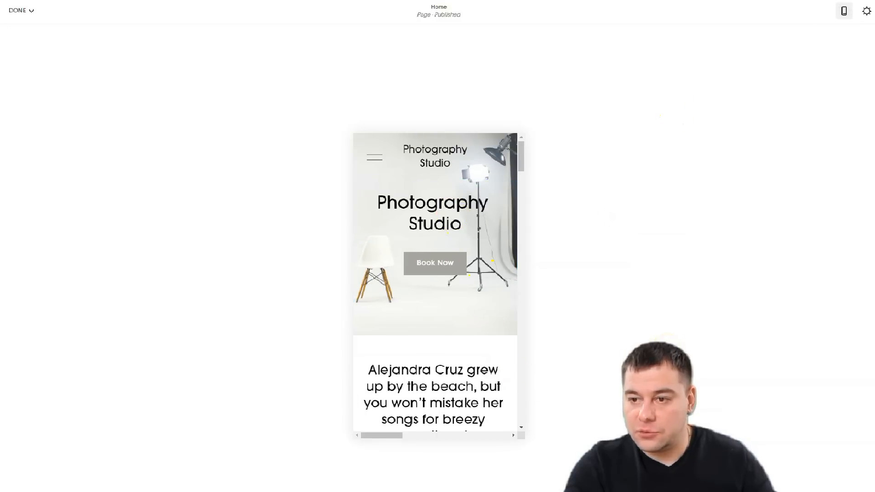
click(785, 256)
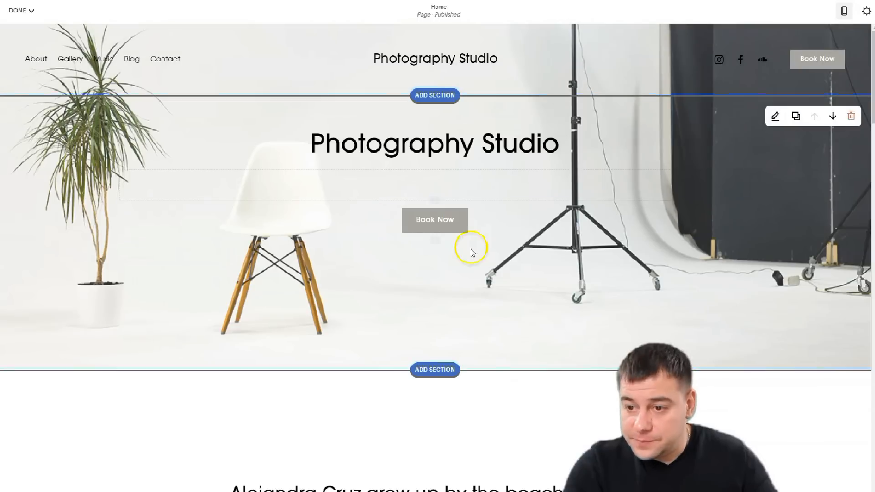
scroll(472, 253, down, 3)
scroll(470, 252, up, 3)
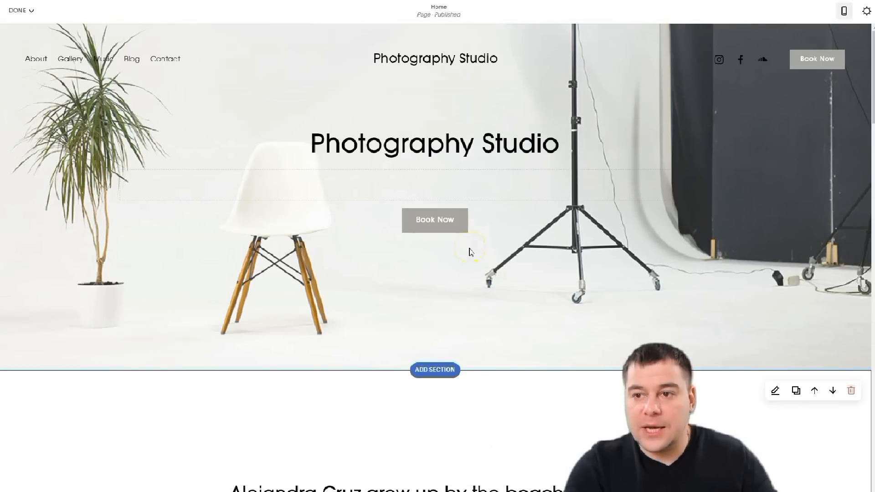
Step: Remove the artist introduction text section and the quote section with the black-and-white photo
scroll(470, 252, down, 5)
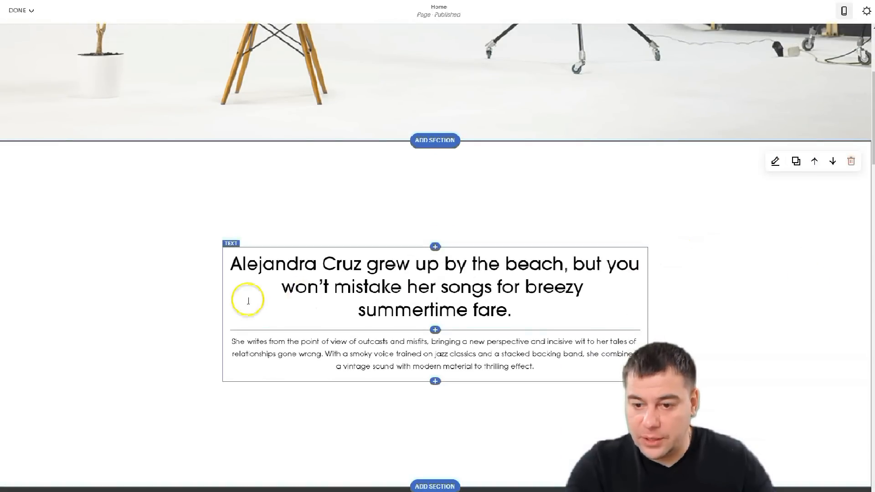
scroll(608, 287, down, 8)
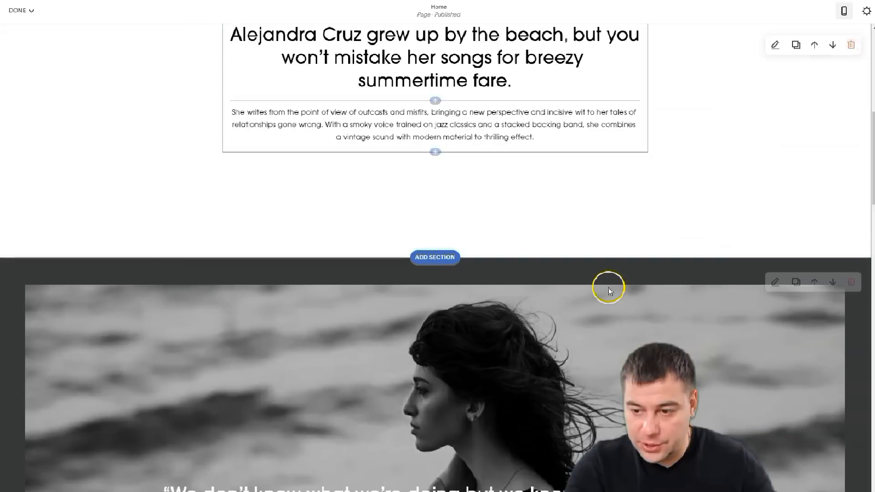
scroll(617, 296, up, 9)
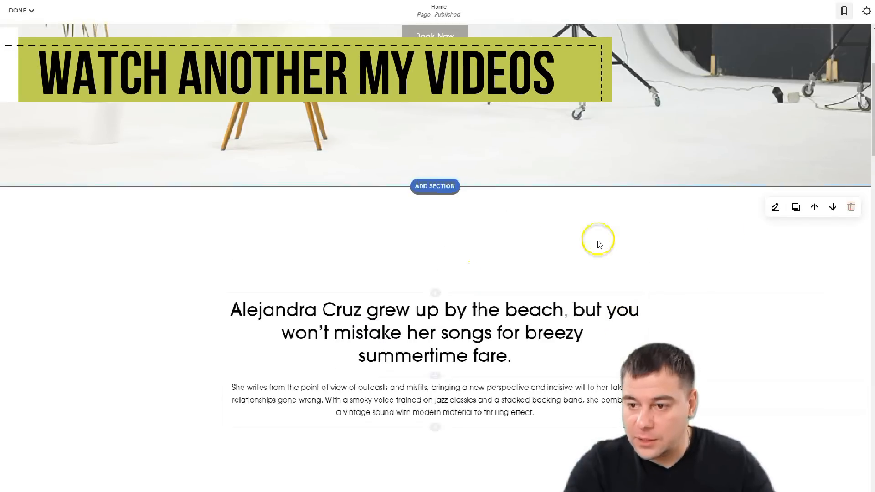
click(850, 208)
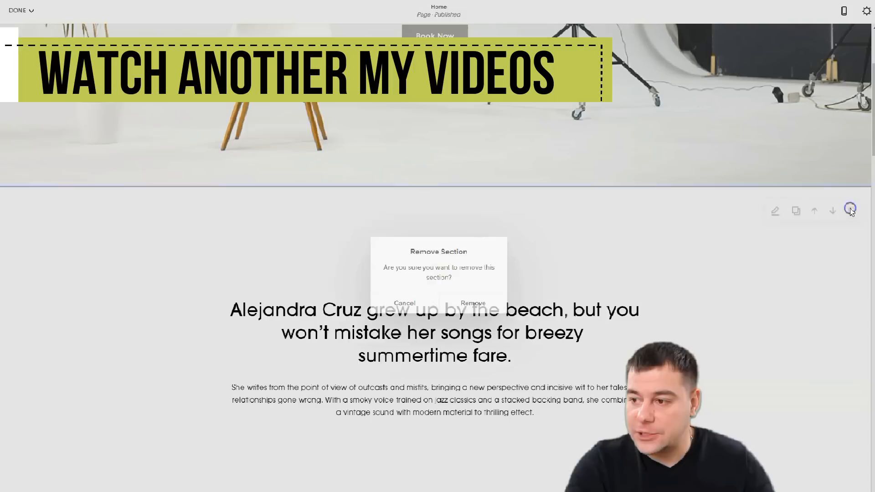
click(473, 302)
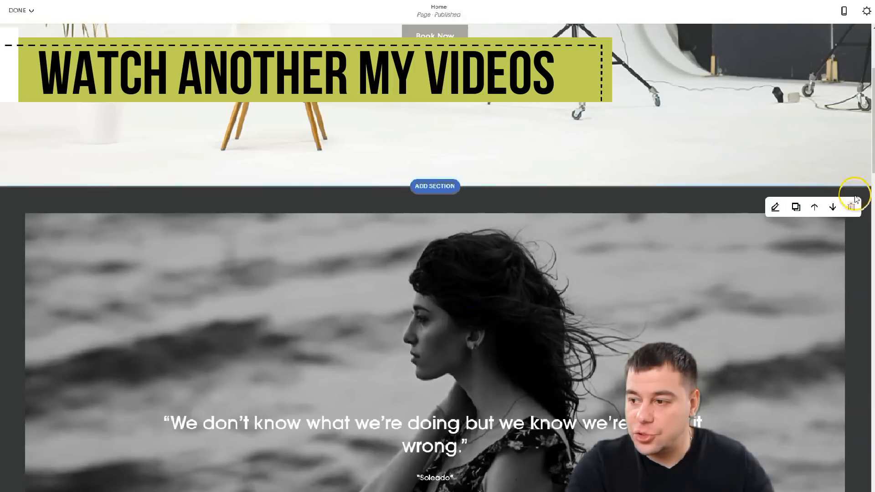
click(846, 209)
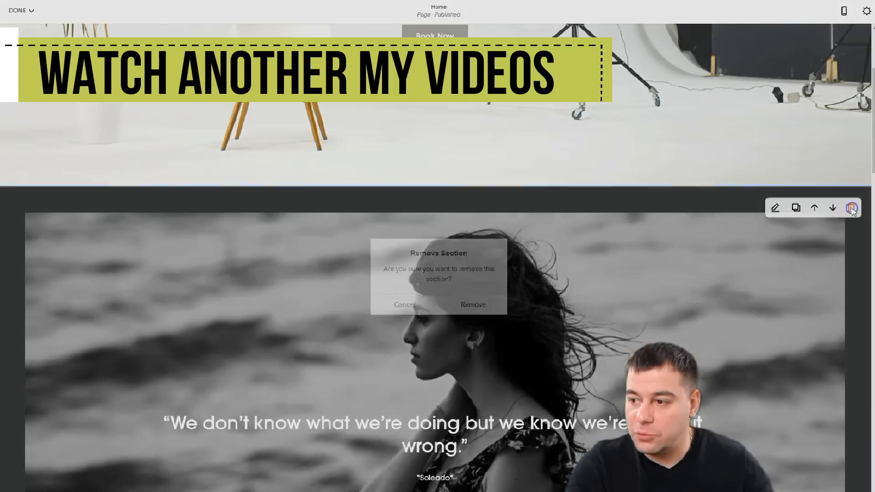
click(466, 302)
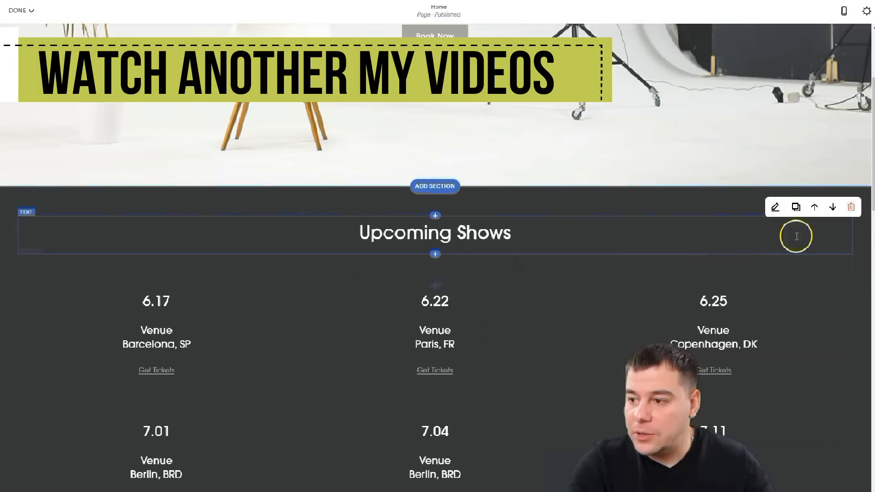
Step: Remove the remaining template sections: Upcoming Shows, the new album announcement and Discography
click(850, 208)
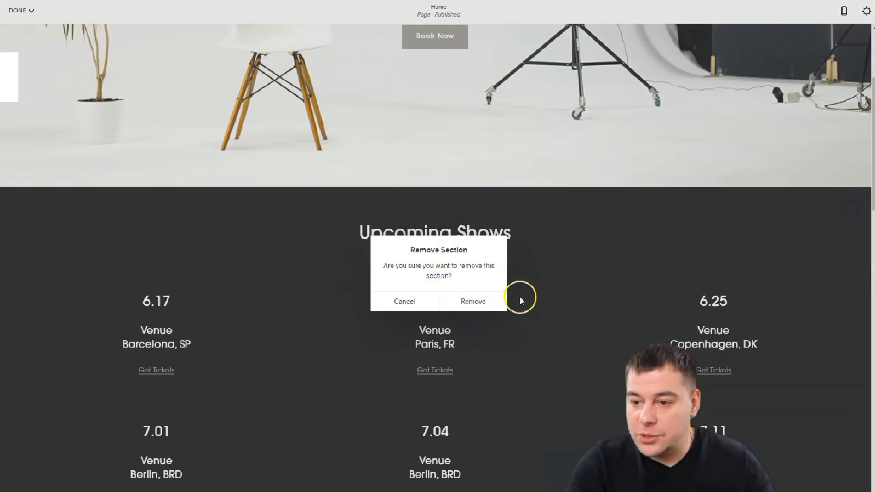
click(474, 301)
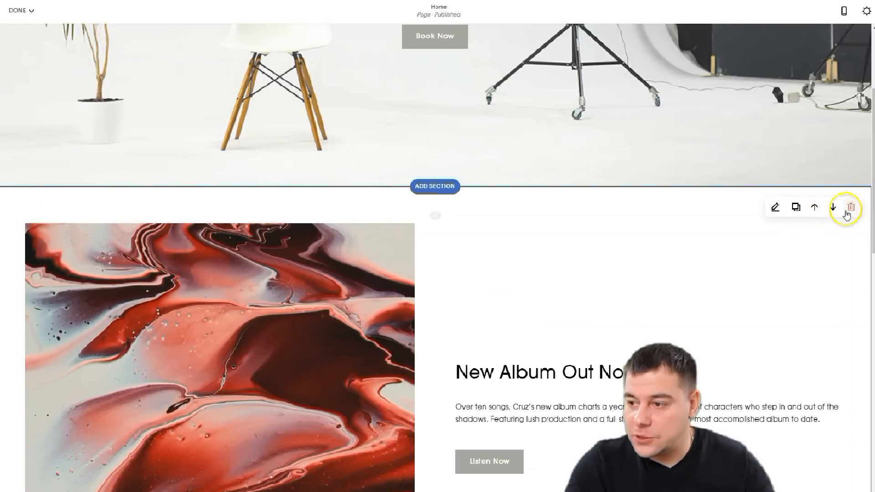
click(847, 209)
click(472, 301)
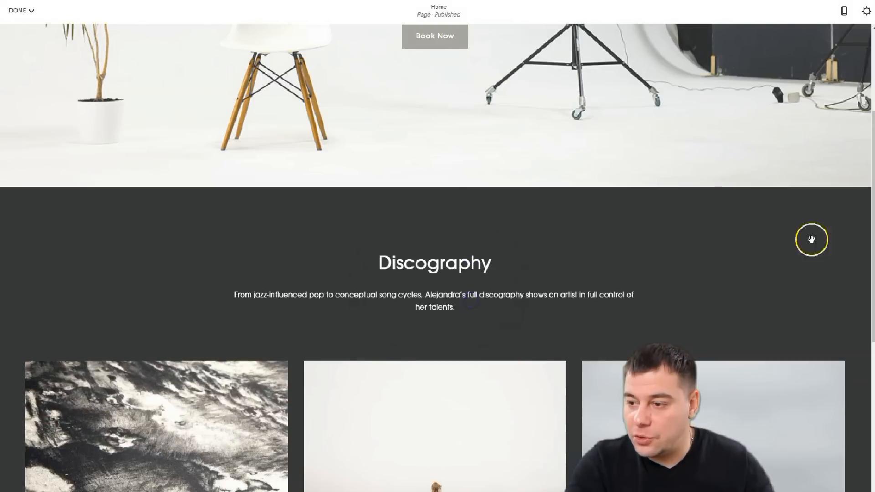
click(850, 208)
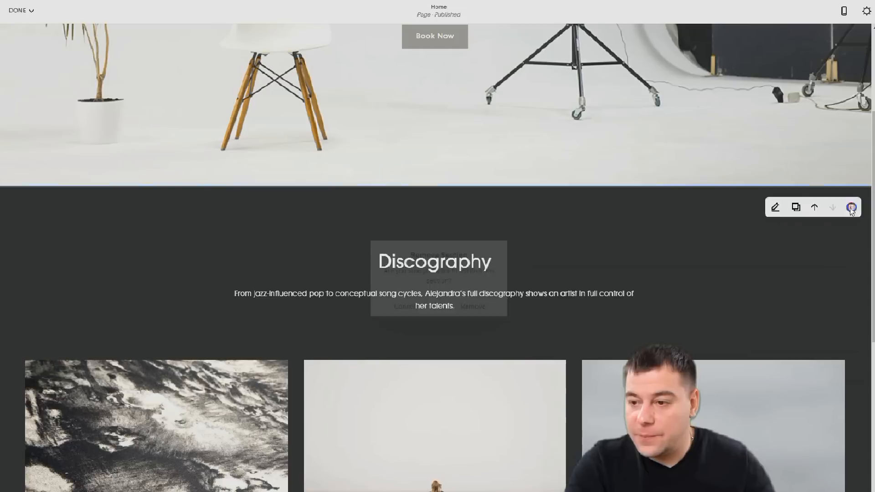
click(472, 300)
Step: Add a centered heading-only text section below the first section and change its heading to "Location 1"
mouse_move(472, 402)
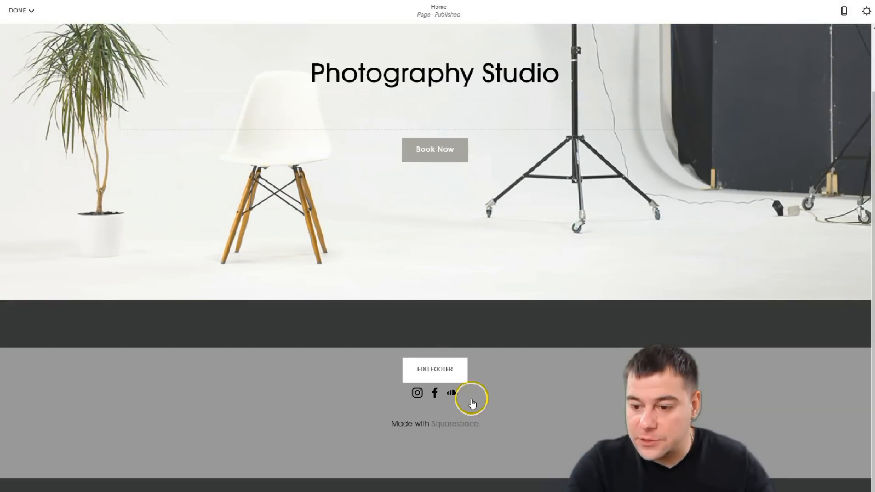
mouse_move(440, 280)
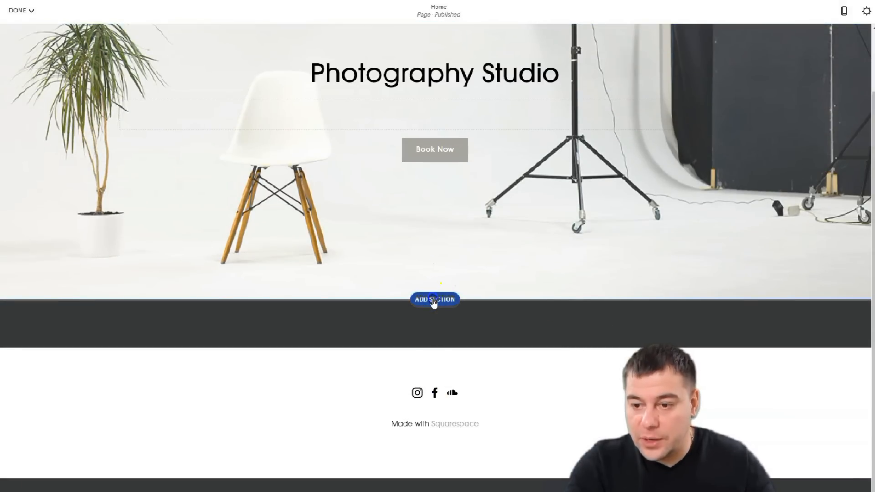
click(434, 301)
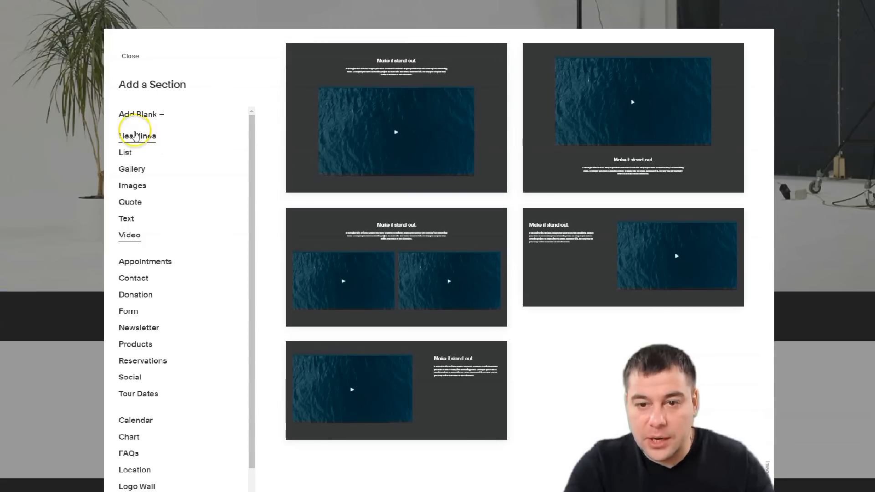
click(127, 219)
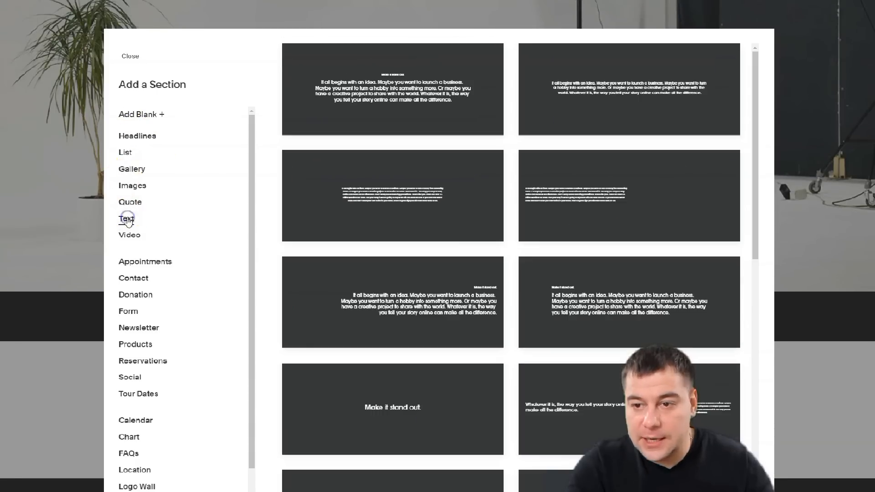
click(464, 185)
drag(553, 201, 260, 216)
text(Location 1)
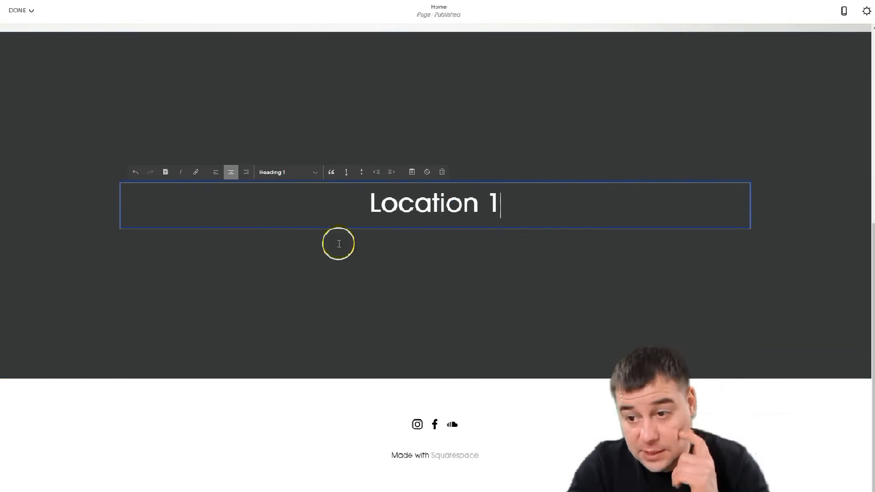
click(509, 271)
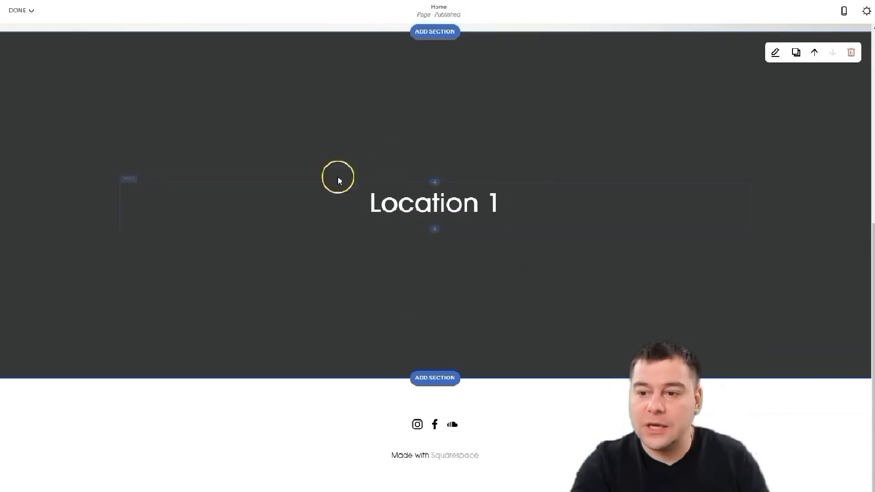
Step: Set the height of the Location 1 text section to S
click(774, 53)
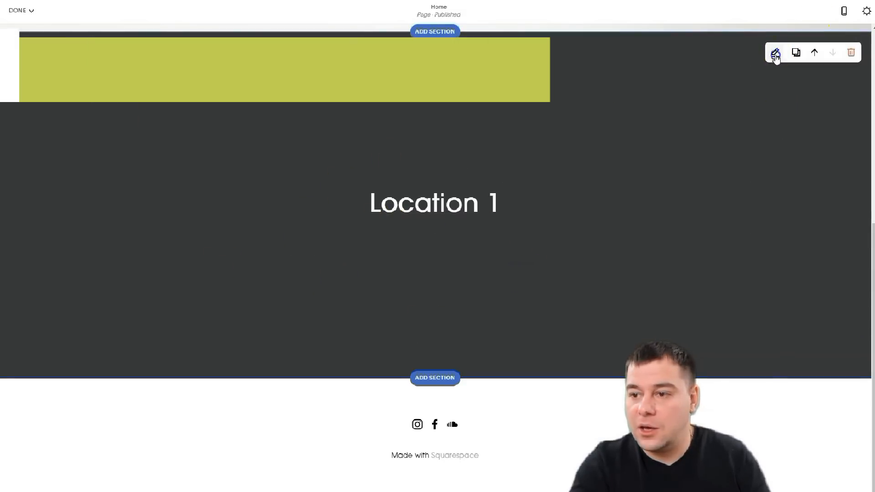
click(750, 98)
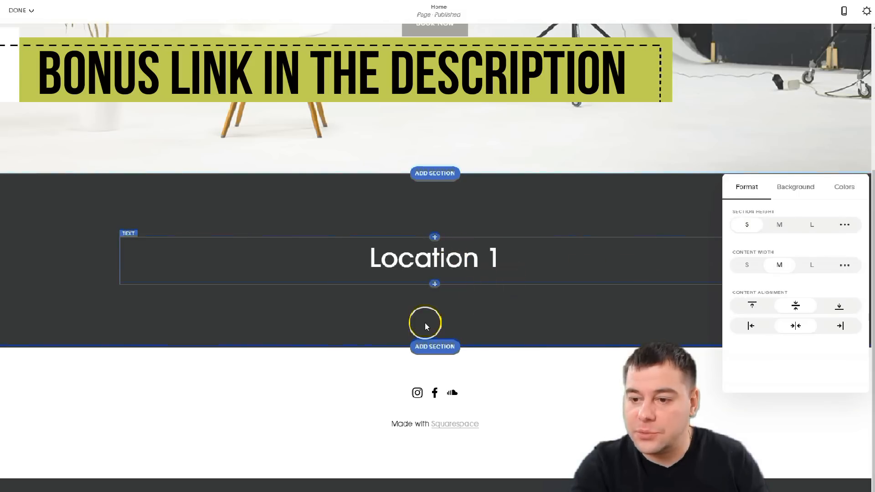
Step: Add a three-column masonry gallery section directly below the Location 1 section
click(435, 347)
click(148, 103)
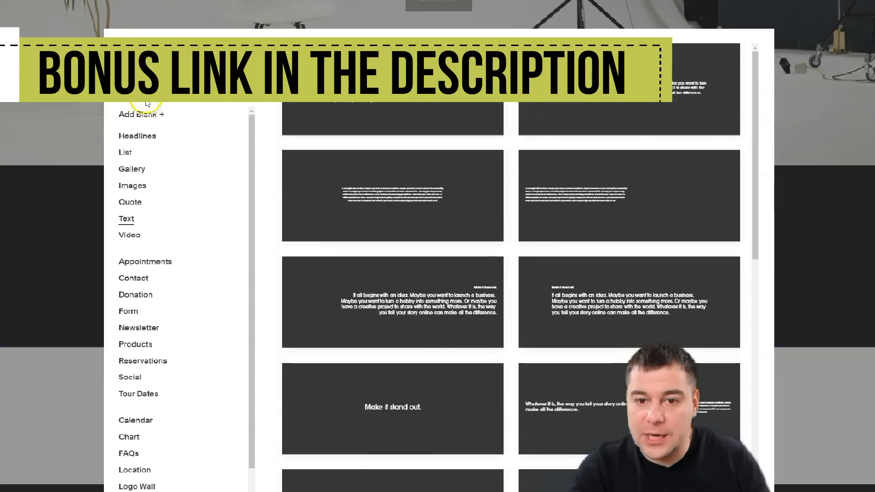
click(131, 169)
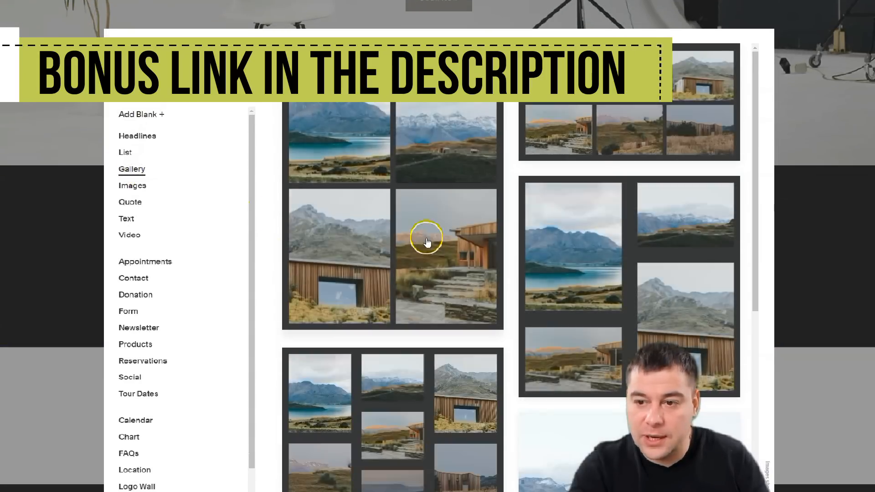
scroll(385, 251, down, 4)
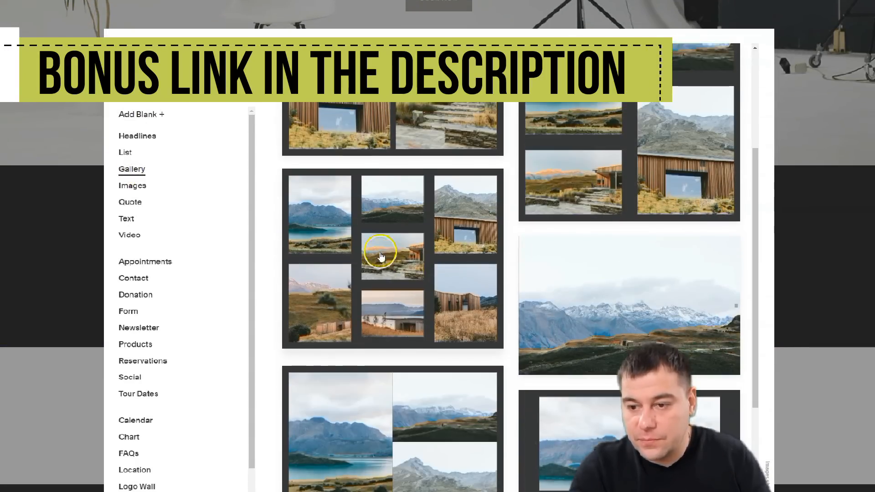
scroll(382, 274, up, 1)
click(383, 281)
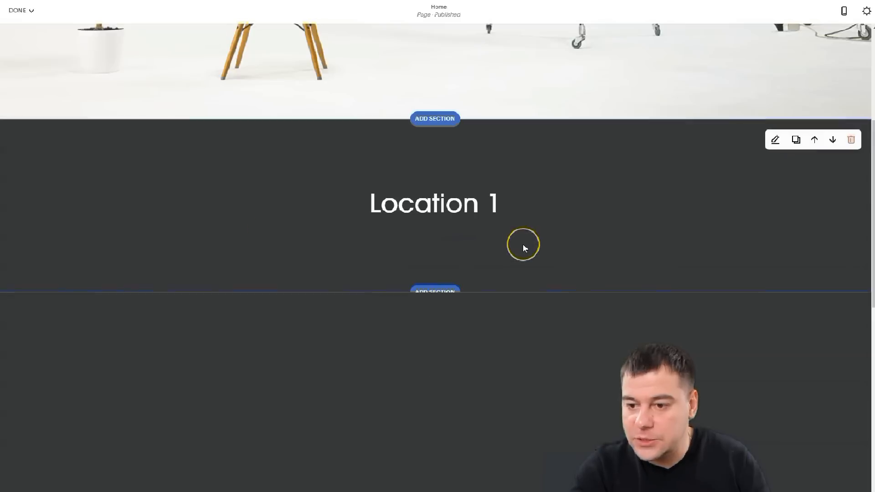
scroll(523, 244, down, 4)
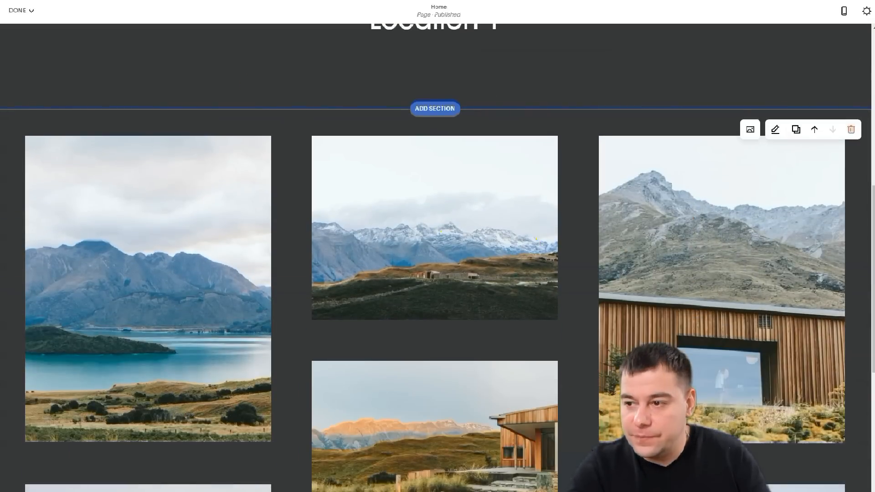
scroll(509, 288, down, 2)
scroll(348, 297, down, 6)
scroll(460, 324, up, 10)
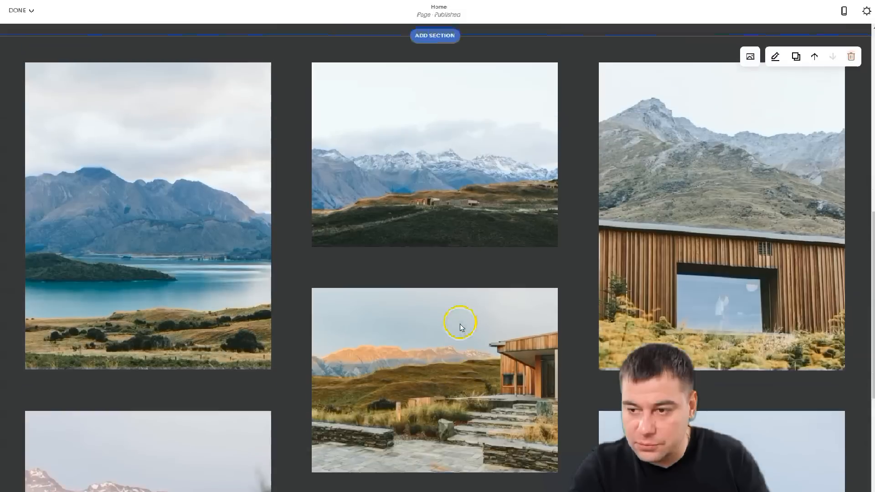
scroll(455, 196, up, 2)
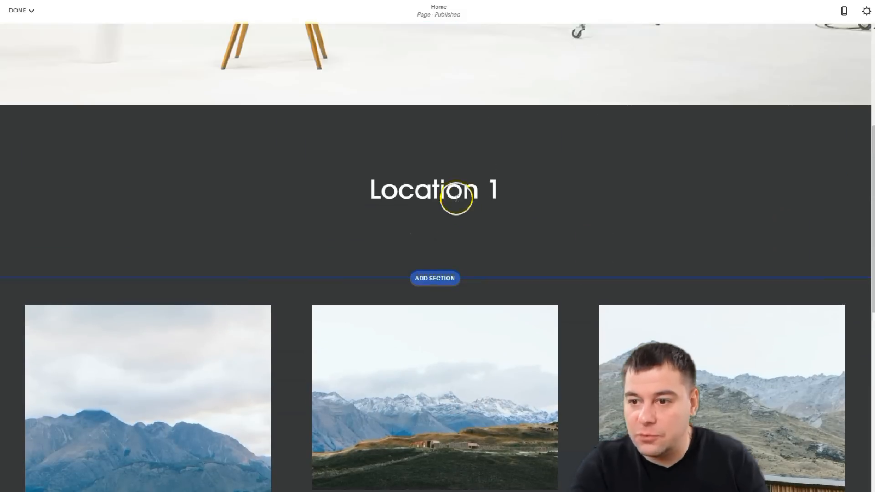
scroll(555, 248, down, 2)
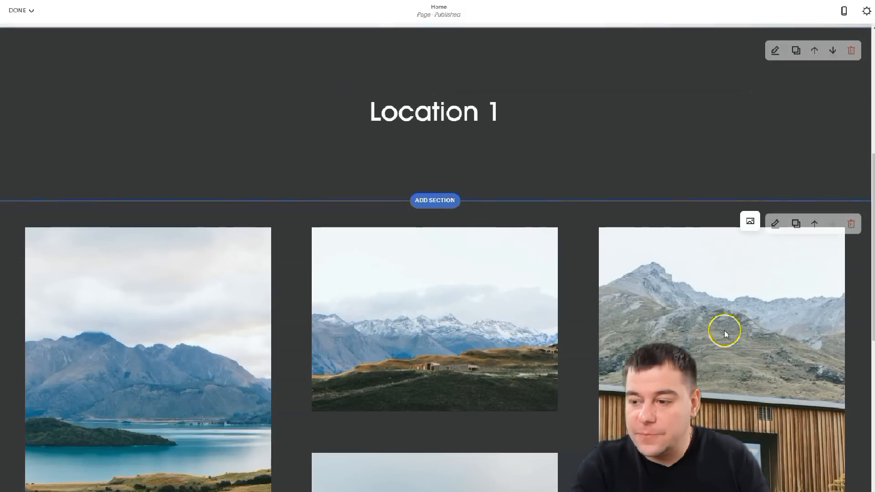
Step: Remove all the template landscape images from the new gallery
click(751, 222)
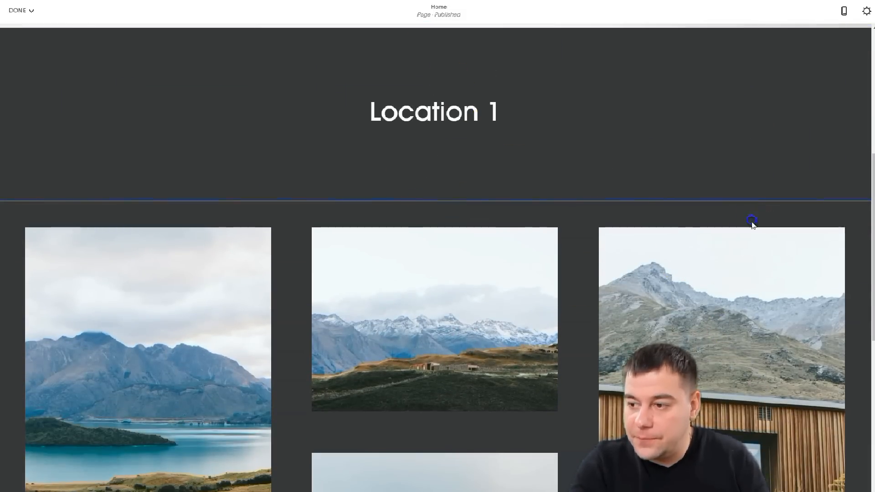
click(303, 181)
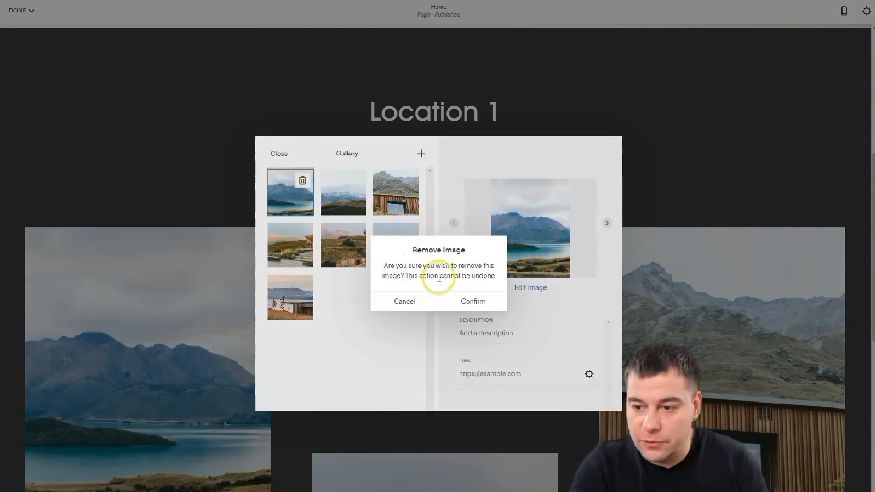
click(466, 304)
click(302, 181)
click(471, 302)
click(302, 181)
click(471, 302)
click(302, 181)
click(473, 302)
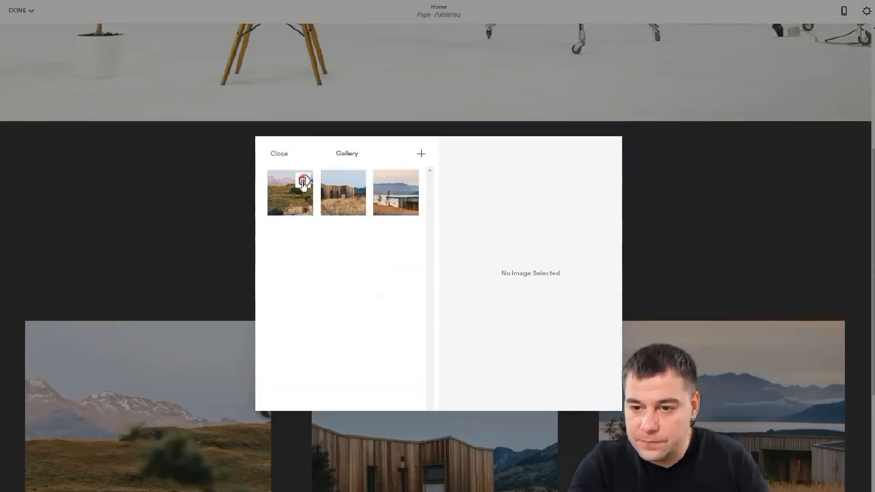
click(302, 181)
click(471, 301)
Step: Add the nine studio interior photos of the peach, dark and green rooms to the gallery
click(421, 153)
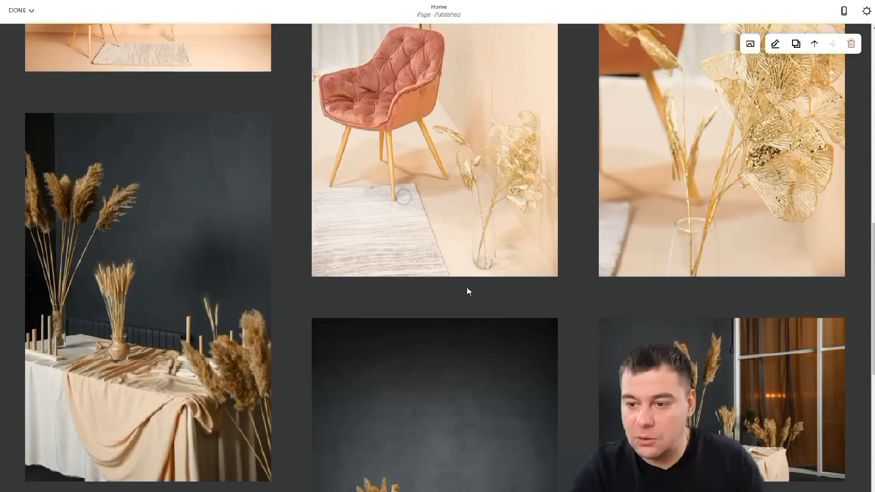
scroll(467, 288, down, 10)
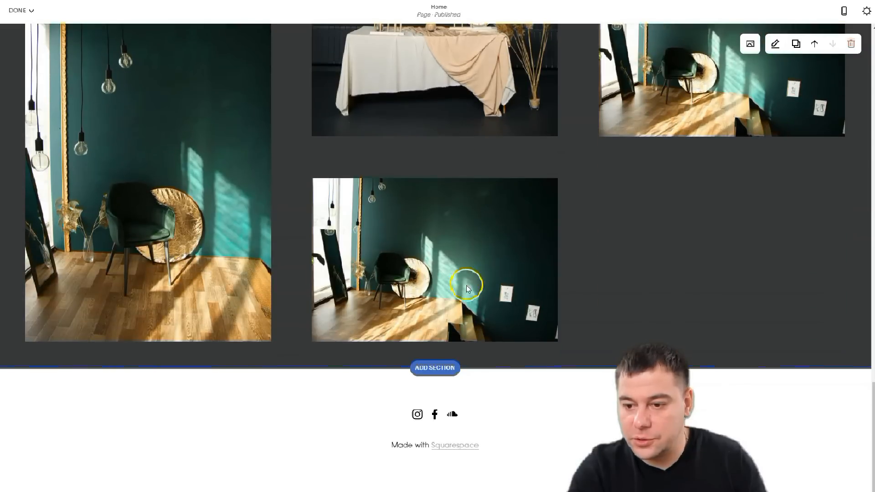
scroll(464, 281, up, 10)
scroll(463, 278, up, 5)
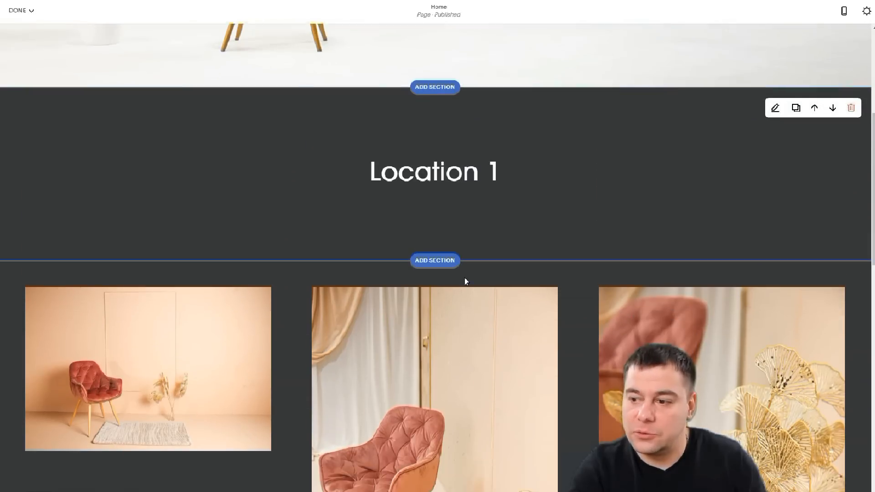
Step: Try the White Bold color theme on the gallery section and settle on White Minimal
click(817, 315)
click(775, 271)
click(838, 276)
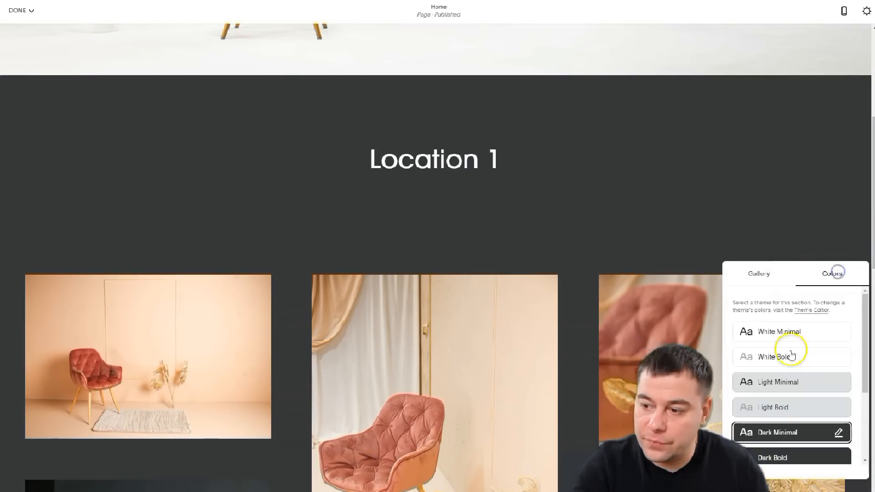
click(770, 353)
scroll(500, 293, down, 3)
scroll(501, 293, down, 10)
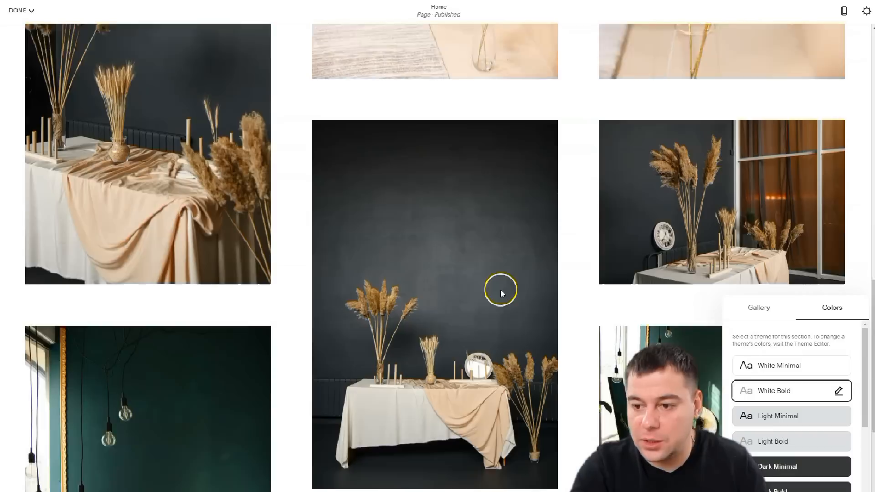
click(783, 368)
scroll(660, 337, down, 15)
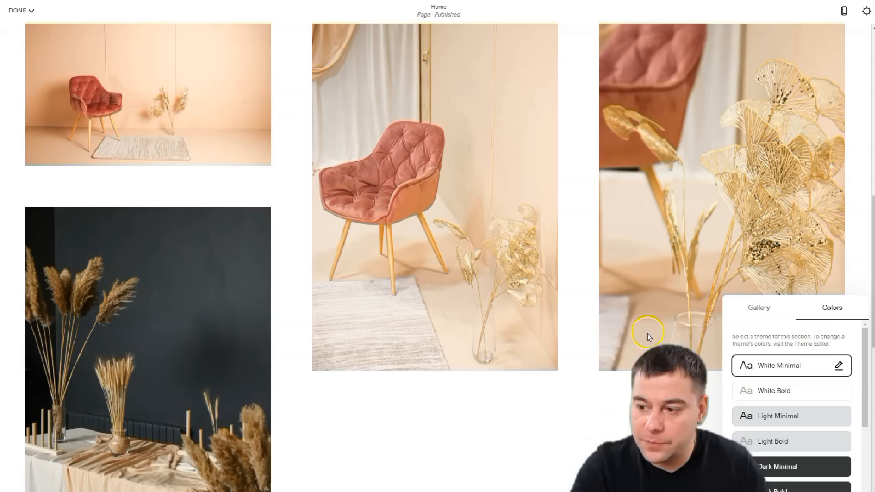
scroll(625, 309, up, 15)
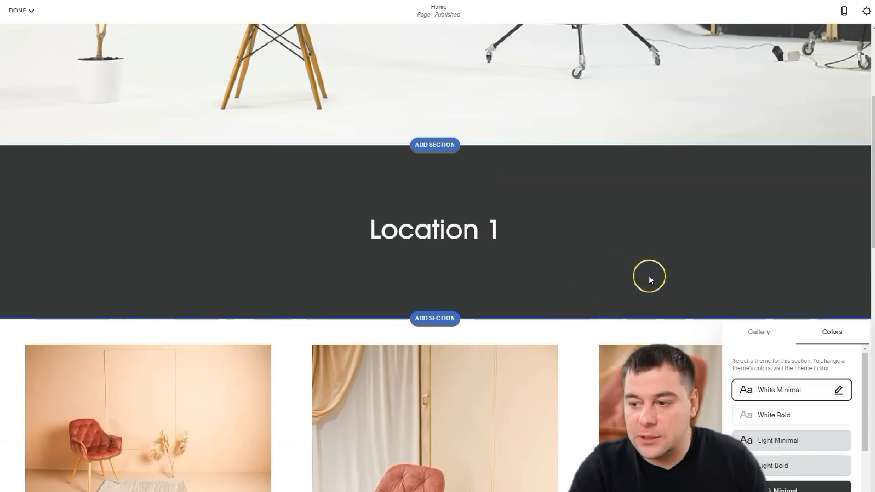
scroll(648, 276, down, 3)
click(579, 288)
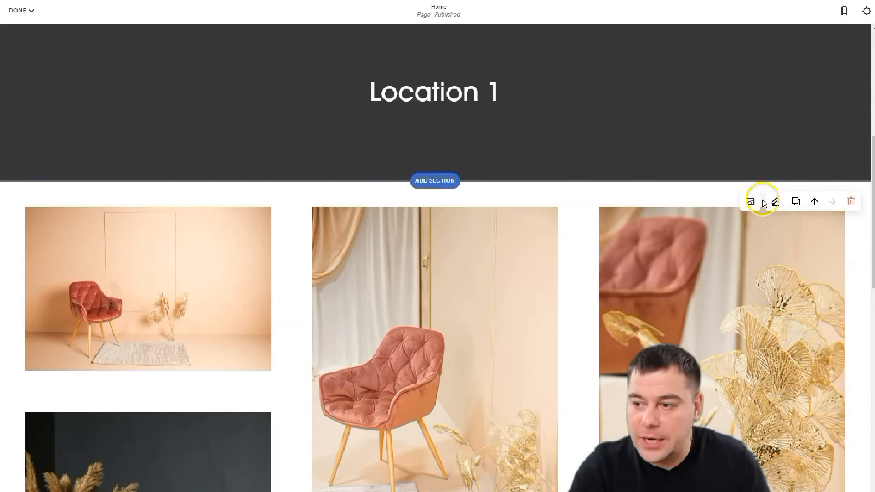
Step: Look over the gallery's image list and the image details
click(751, 202)
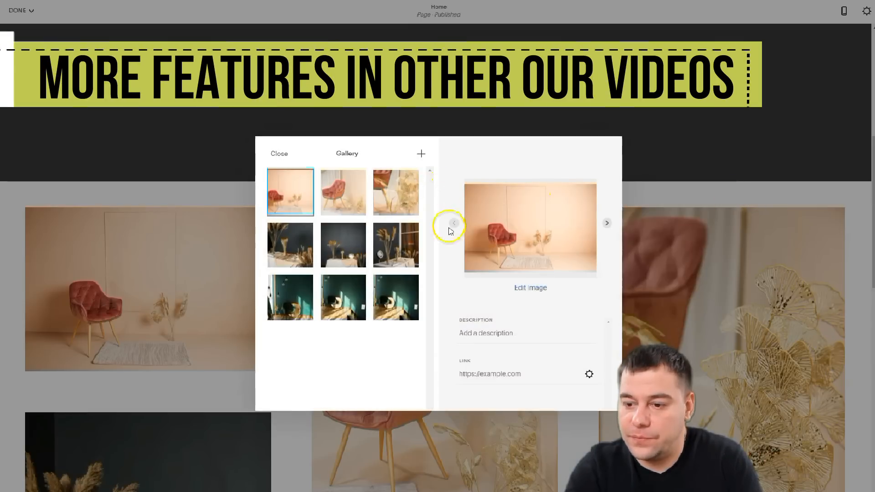
click(683, 275)
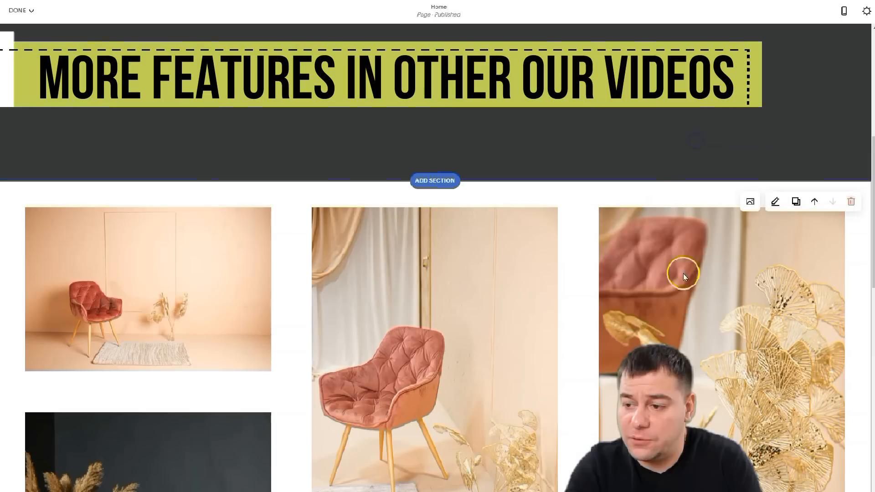
Step: Try the Grid: Strips, Slideshow: Reel and Slideshow: Simple types for the photo gallery
click(775, 204)
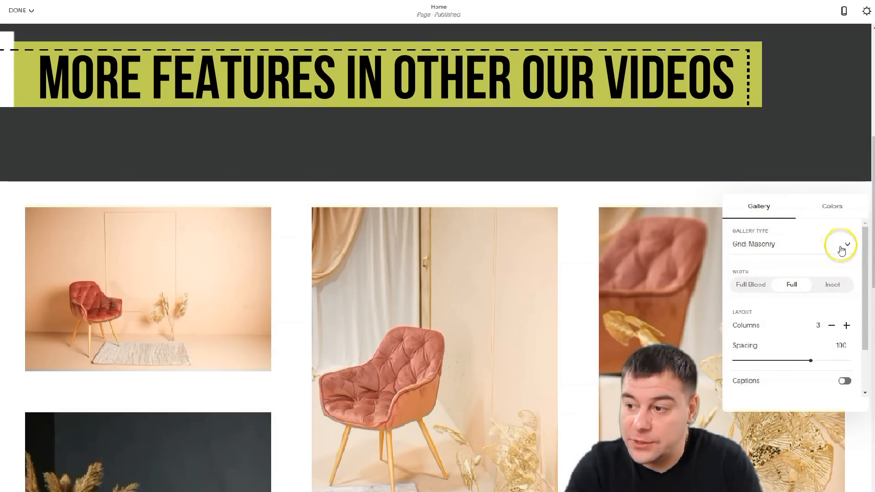
click(761, 222)
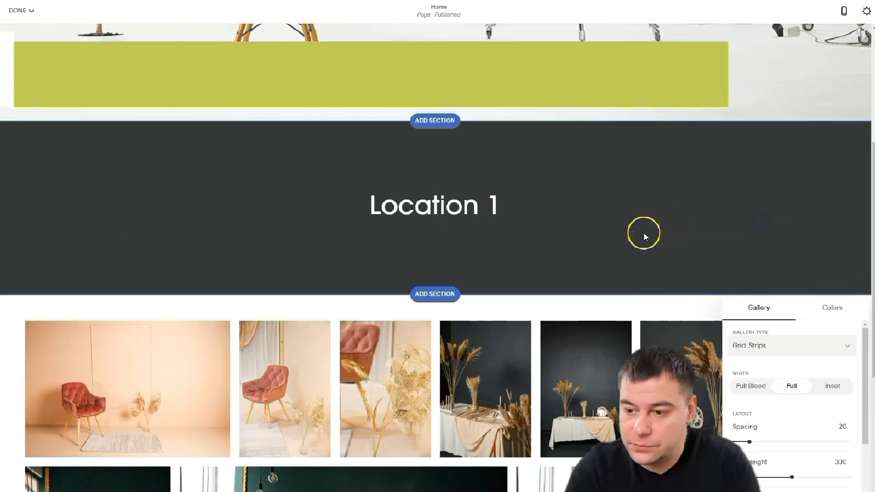
scroll(644, 236, down, 6)
scroll(538, 356, up, 1)
click(849, 272)
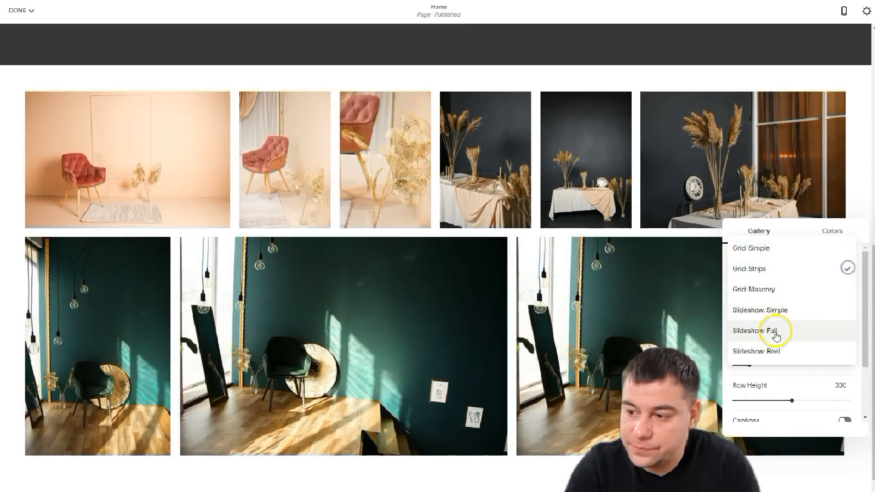
click(773, 331)
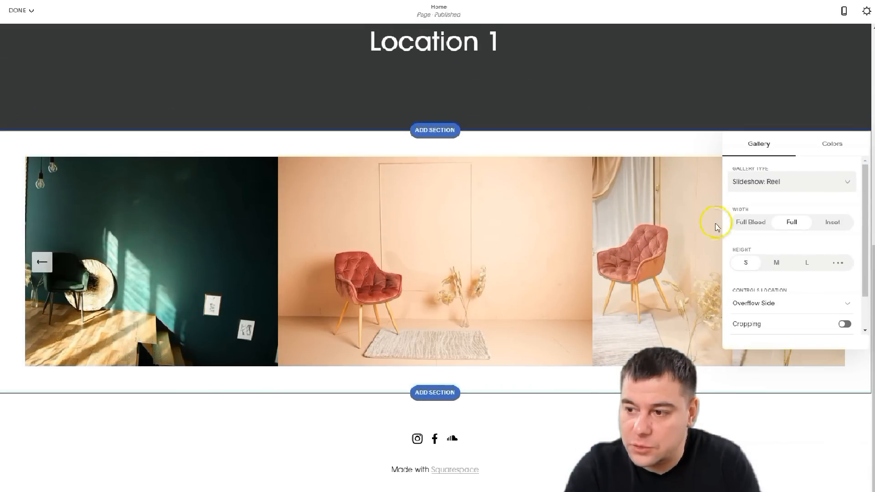
click(812, 180)
click(781, 141)
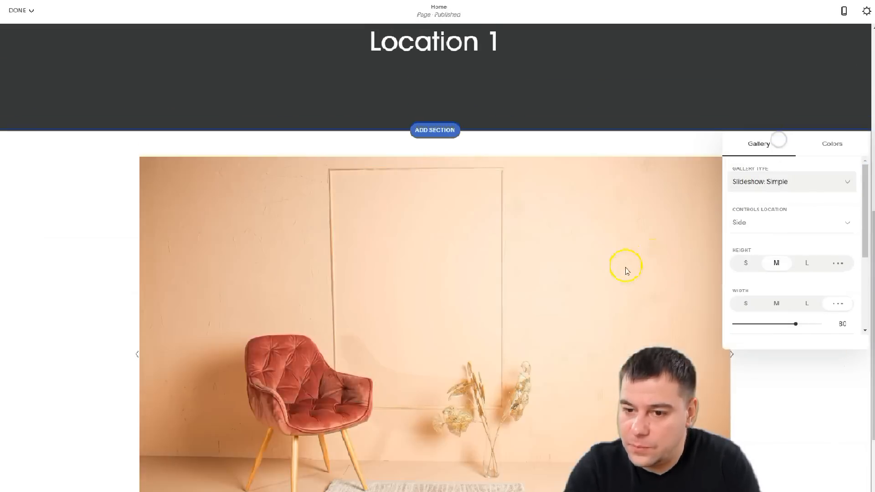
Step: Set the gallery type to Slideshow: Full with height M
click(847, 185)
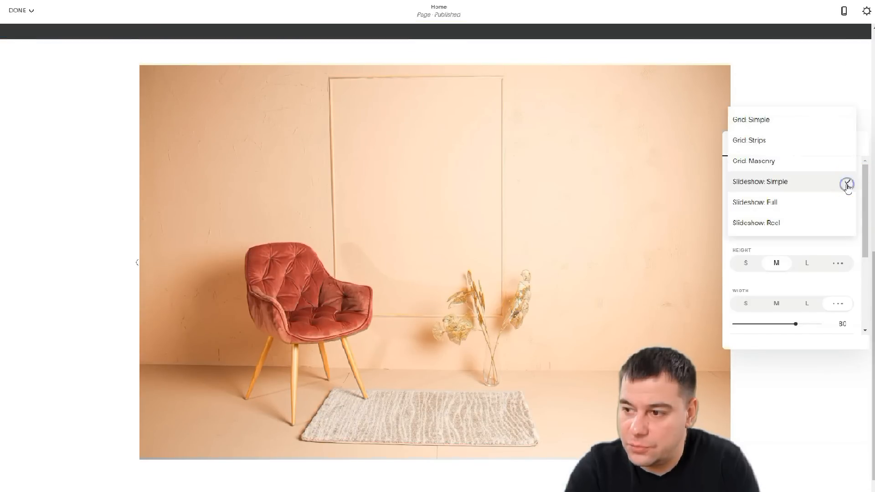
click(780, 205)
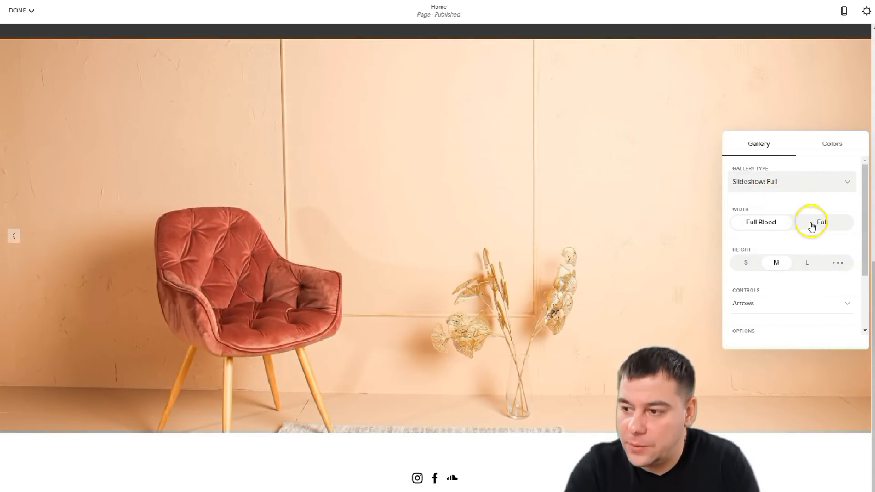
click(777, 263)
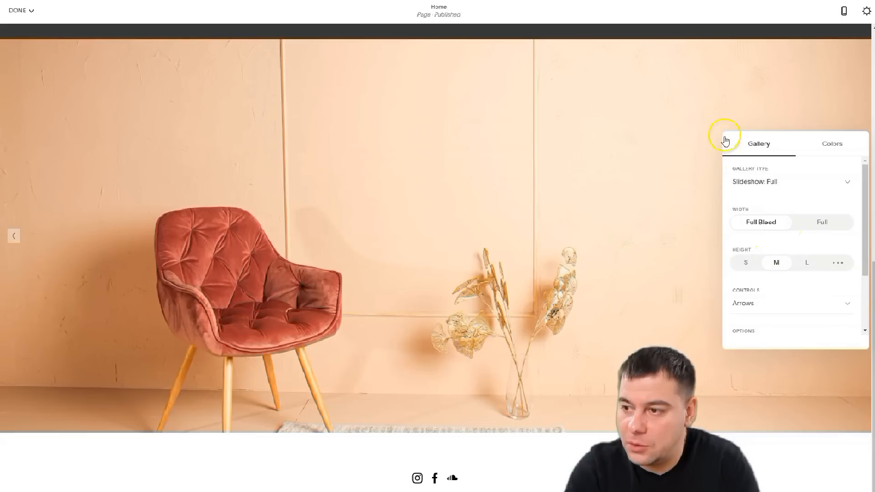
click(629, 155)
scroll(464, 312, up, 10)
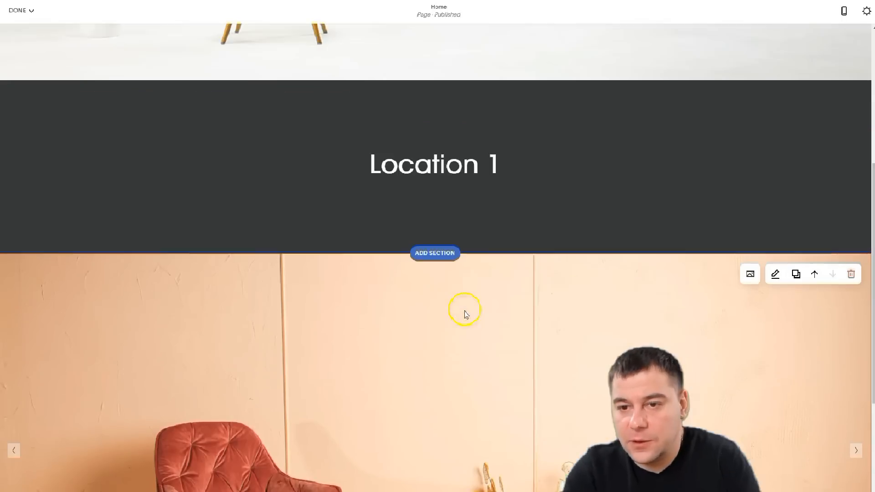
Step: Add a centered heading-only text section below the gallery and change its heading to "Location 2"
scroll(467, 313, down, 5)
scroll(396, 289, down, 5)
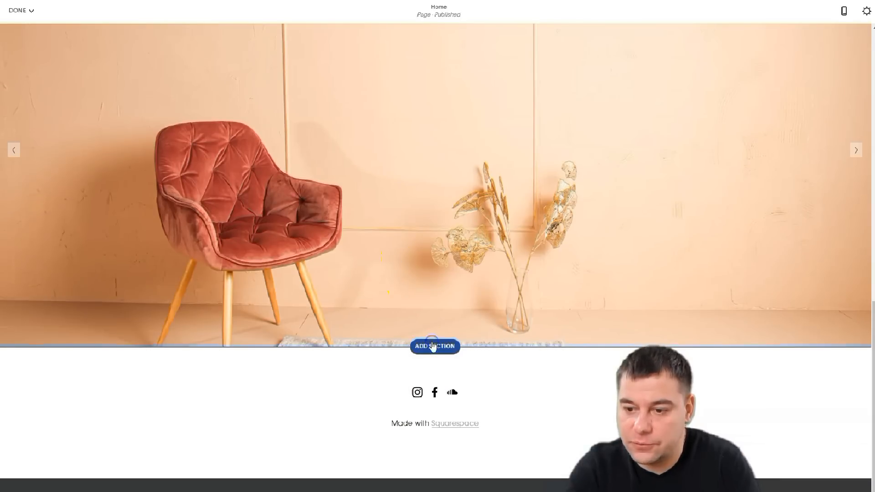
click(433, 346)
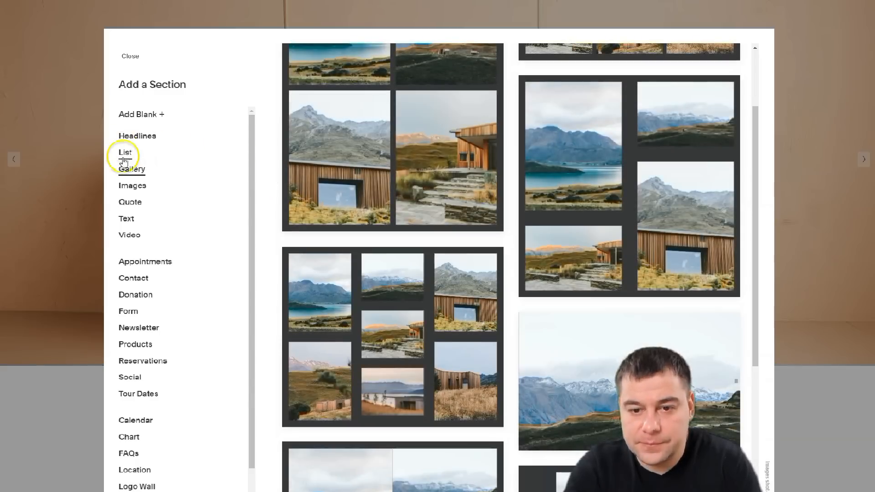
click(126, 219)
scroll(393, 273, down, 2)
click(388, 274)
drag(455, 207, 276, 178)
text(Location 2)
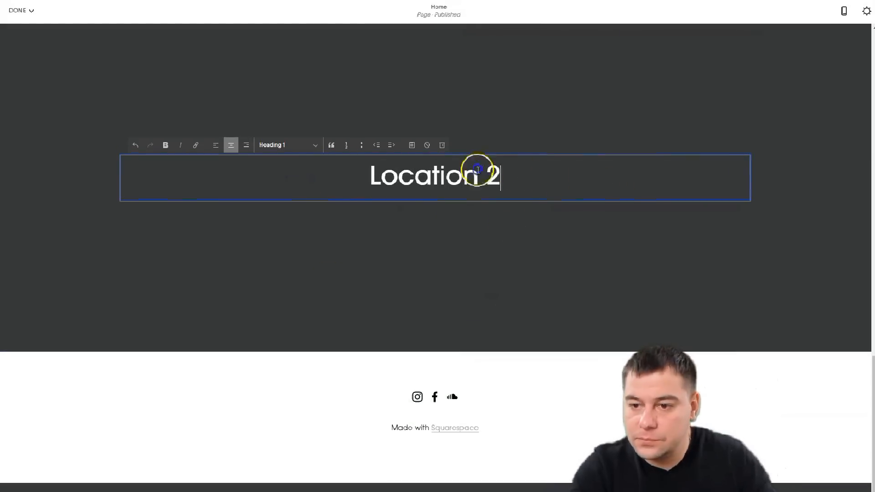
Step: Set the height of the "Location 2" heading section to M
click(791, 35)
scroll(748, 96, up, 5)
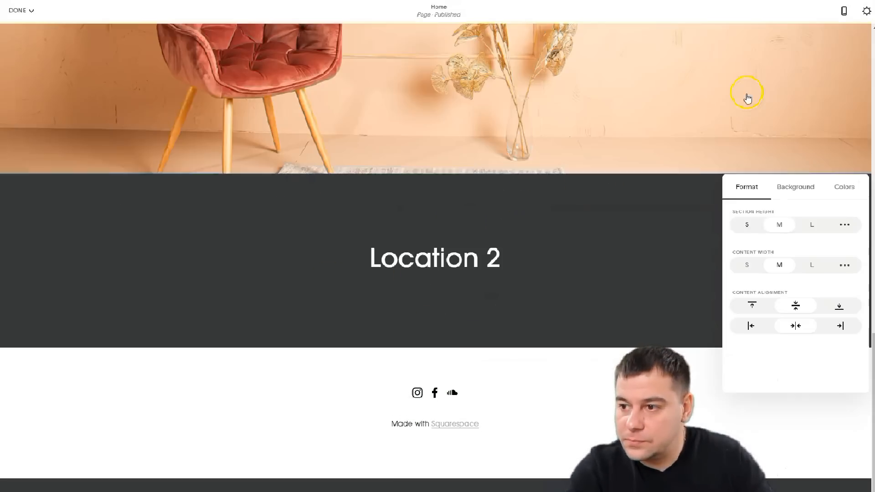
scroll(629, 264, down, 5)
scroll(445, 201, up, 5)
scroll(433, 319, down, 5)
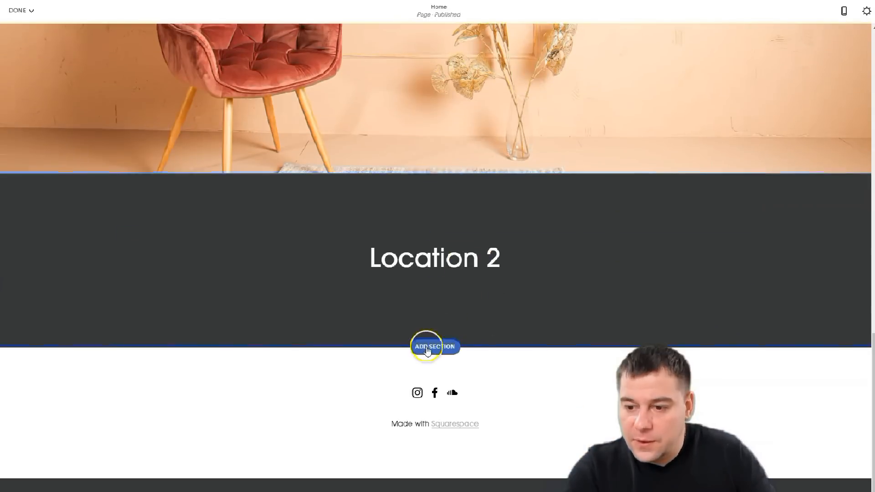
Step: Add an image gallery section below the "Location 2" heading section
click(434, 345)
click(125, 171)
click(629, 100)
Step: Remove all placeholder images from the new gallery and add the second location's studio photos
click(747, 44)
click(302, 180)
click(463, 302)
click(302, 181)
click(473, 301)
click(302, 181)
click(472, 302)
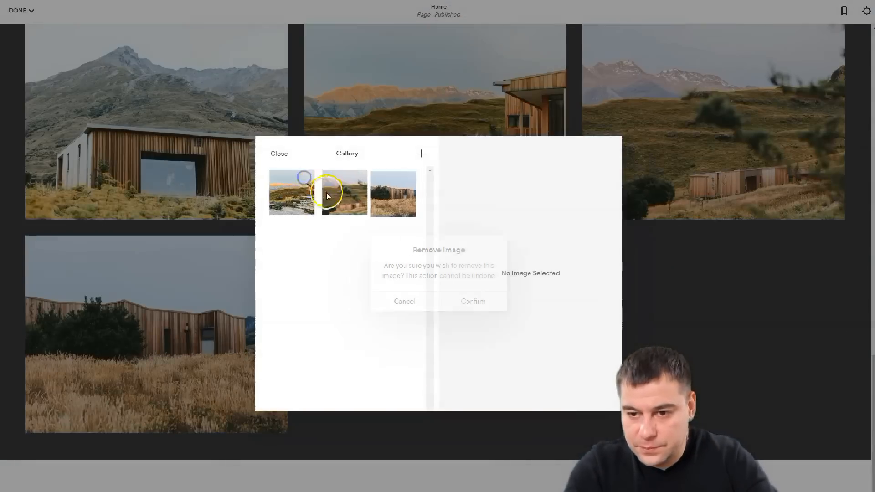
click(302, 181)
click(473, 301)
click(302, 181)
click(473, 301)
click(302, 181)
click(472, 302)
click(421, 153)
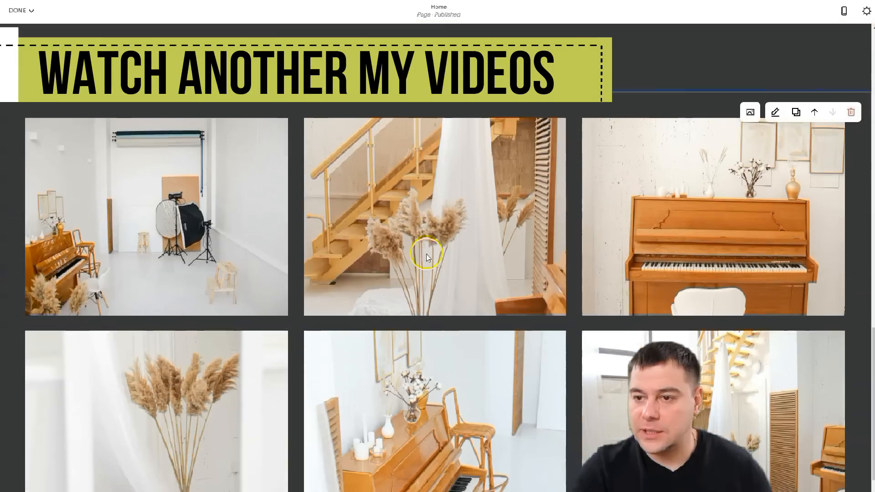
Step: Apply the White Minimal color theme to the Location 2 gallery section
scroll(428, 252, down, 2)
scroll(431, 250, up, 3)
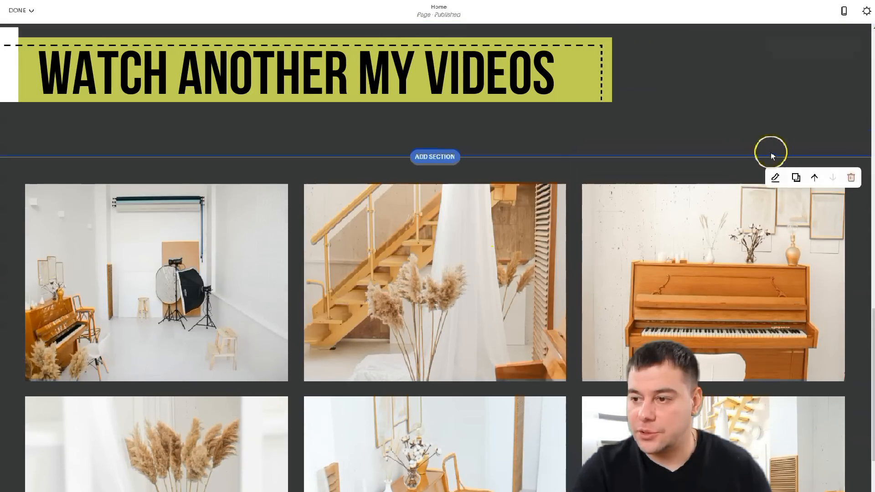
click(774, 179)
click(831, 182)
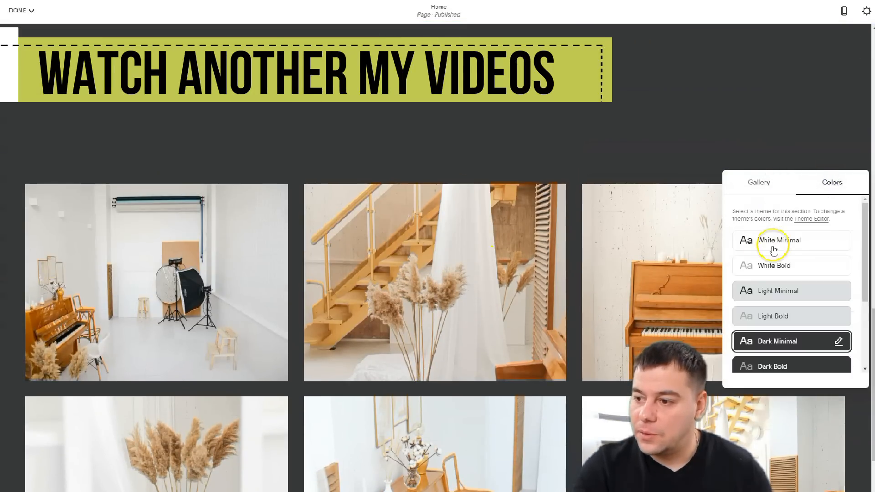
click(773, 250)
scroll(504, 234, up, 5)
scroll(502, 232, down, 10)
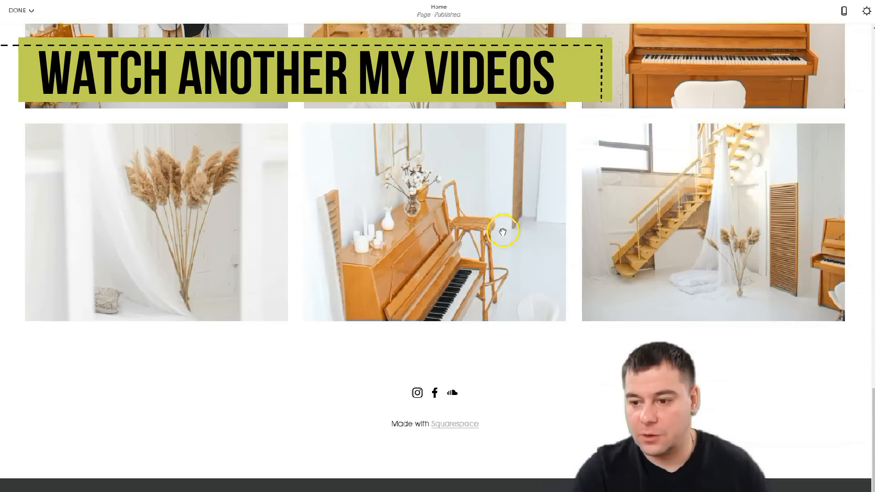
Step: Set the Location 2 gallery type to Slideshow: Full and turn on Autoplay
scroll(502, 232, up, 5)
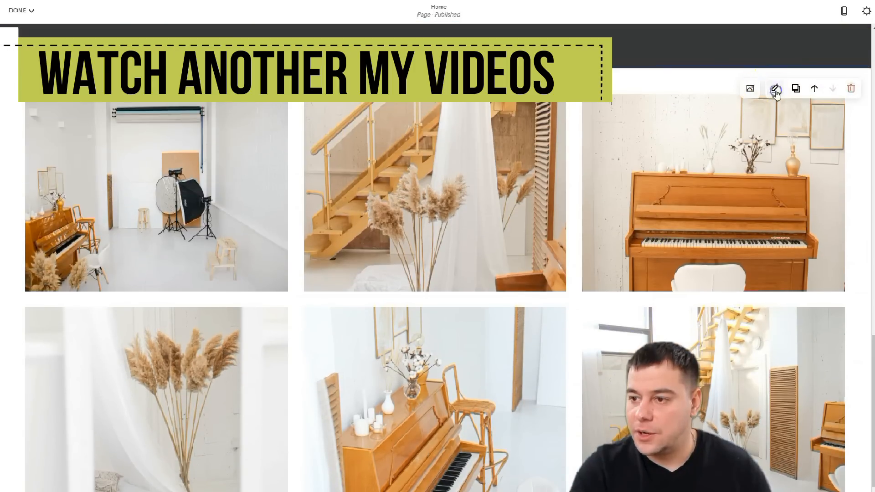
click(774, 89)
click(794, 132)
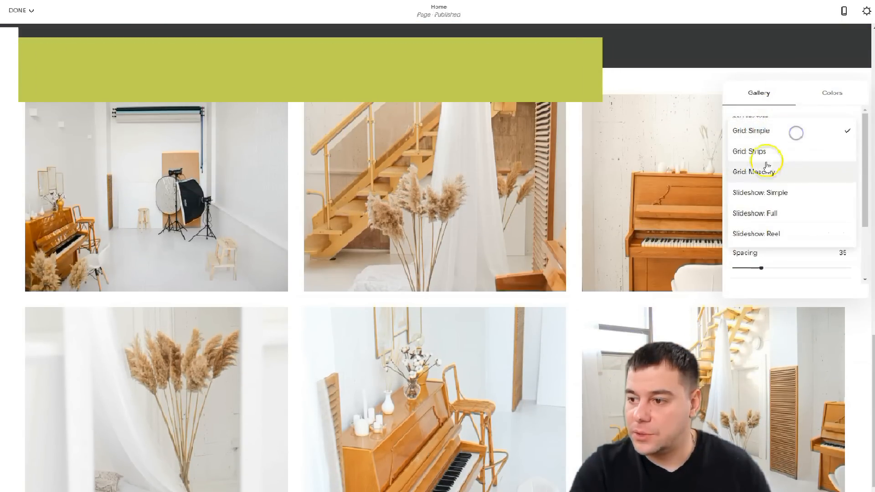
click(772, 214)
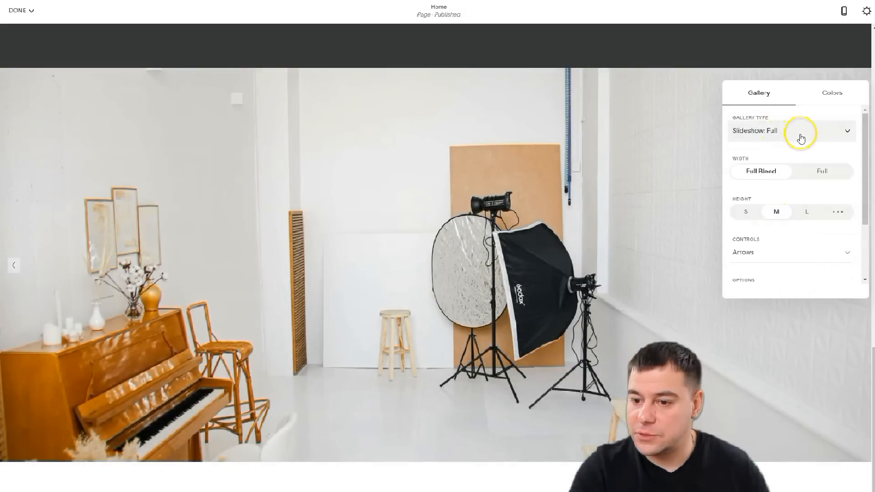
scroll(812, 270, down, 2)
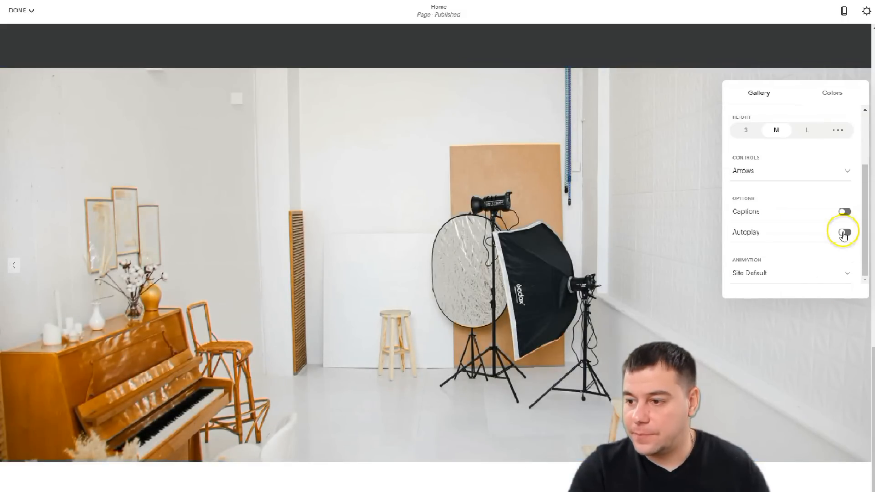
drag(757, 268, 760, 268)
Step: Turn on Autoplay for the Location 1 gallery slideshow
scroll(609, 257, up, 13)
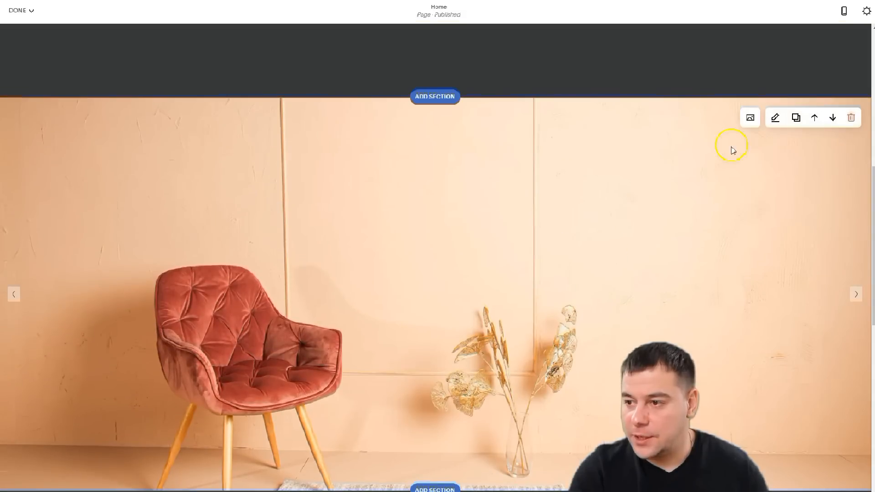
click(776, 119)
scroll(797, 288, down, 2)
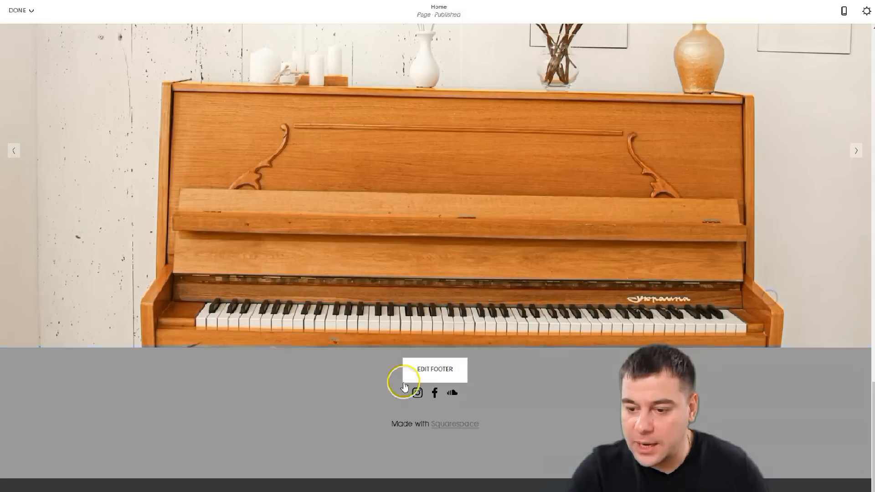
Step: Add a button block below the "Location 1" heading and set its text to "Book now"
scroll(456, 330, up, 20)
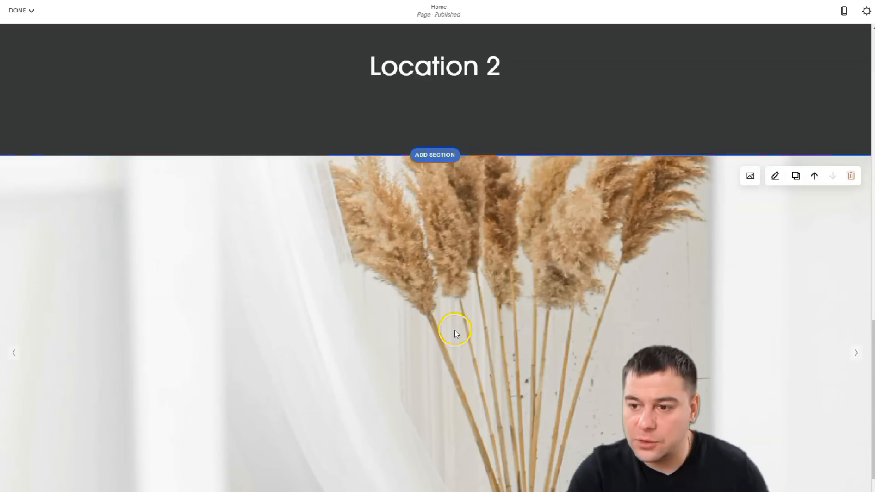
scroll(446, 306, down, 5)
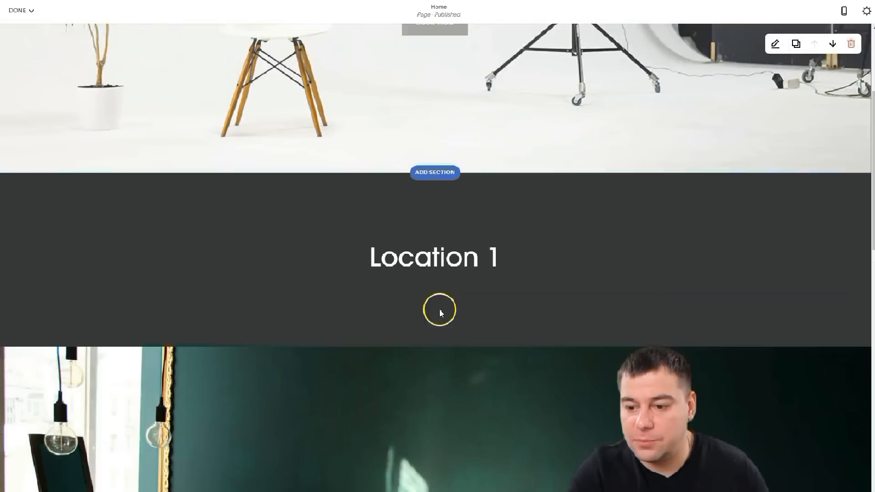
scroll(477, 254, up, 5)
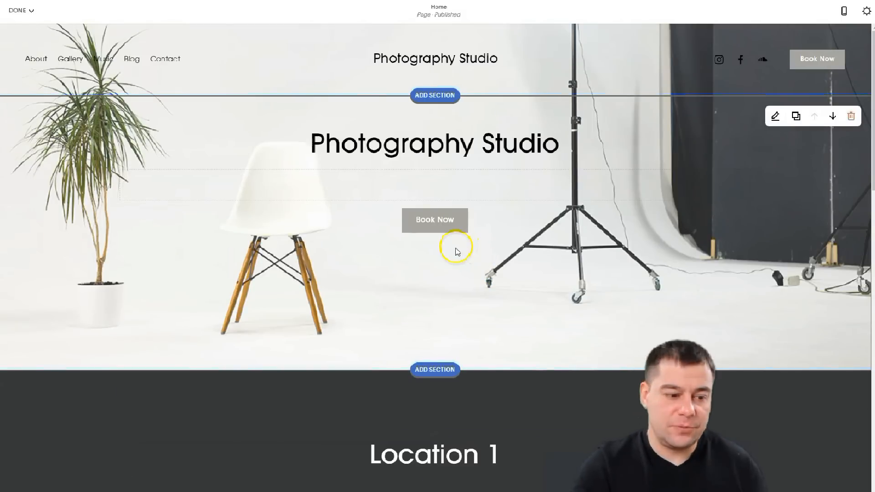
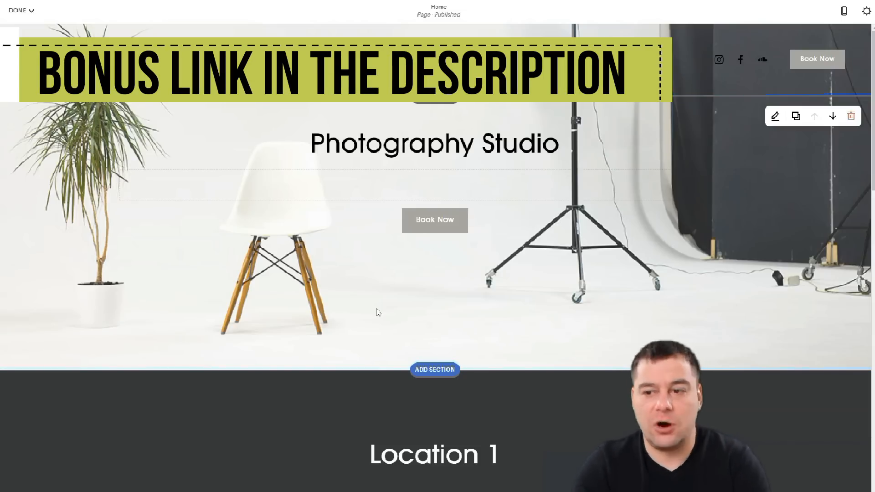
scroll(380, 303, down, 5)
click(461, 221)
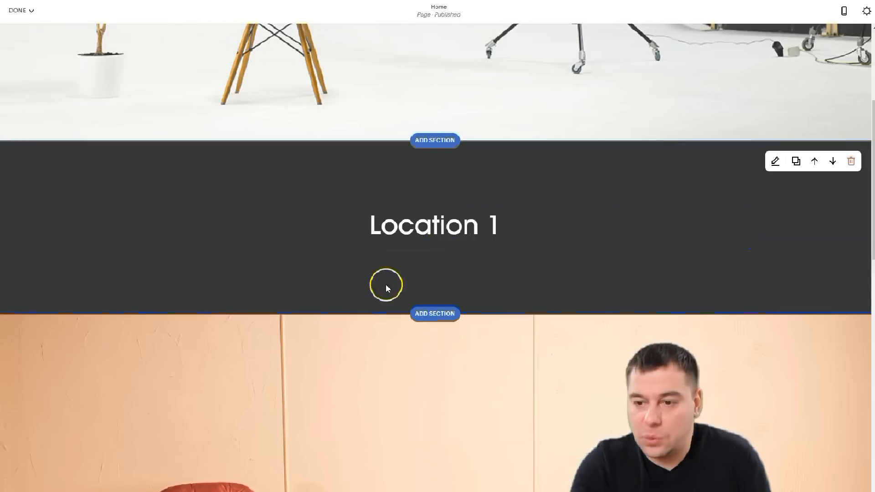
click(435, 251)
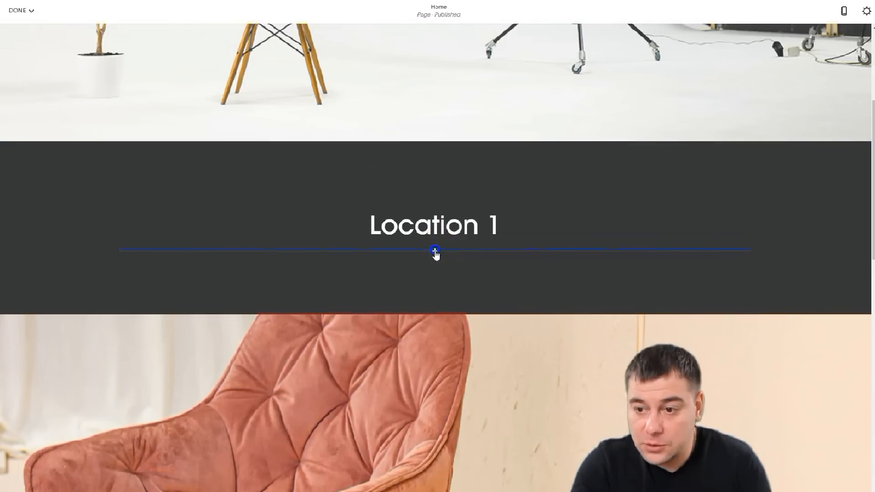
click(768, 209)
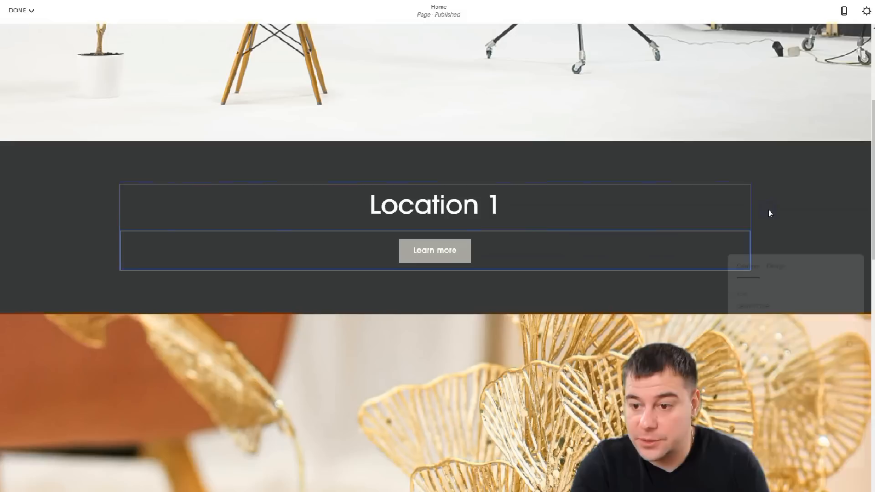
drag(752, 302, 724, 303)
text(Book now)
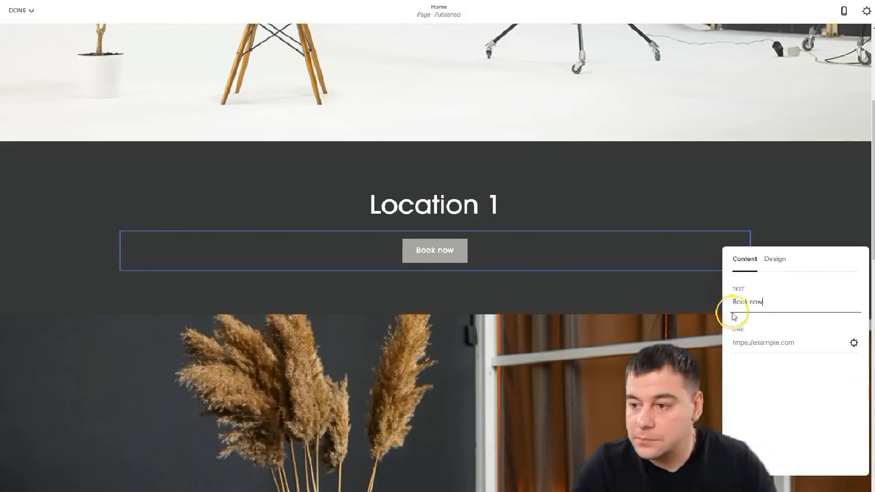
click(422, 326)
Step: Add a button block below the "Location 2" heading and set its text to "Book Now"
scroll(422, 326, down, 10)
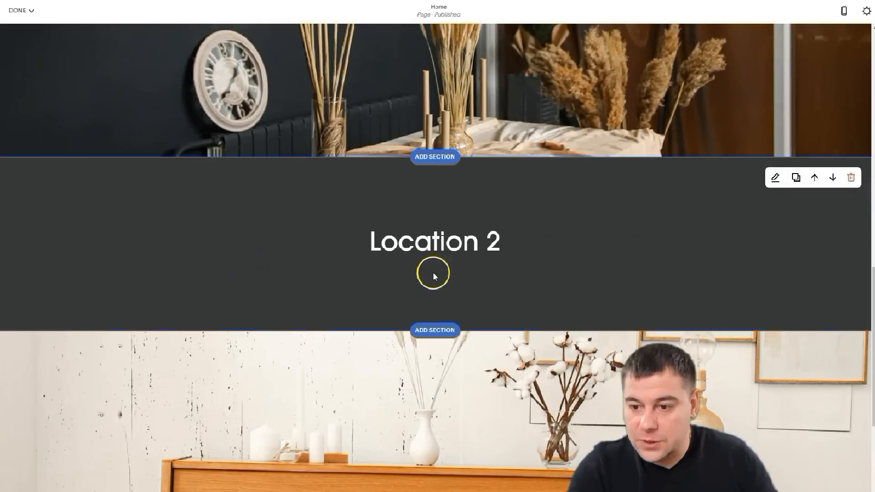
click(434, 267)
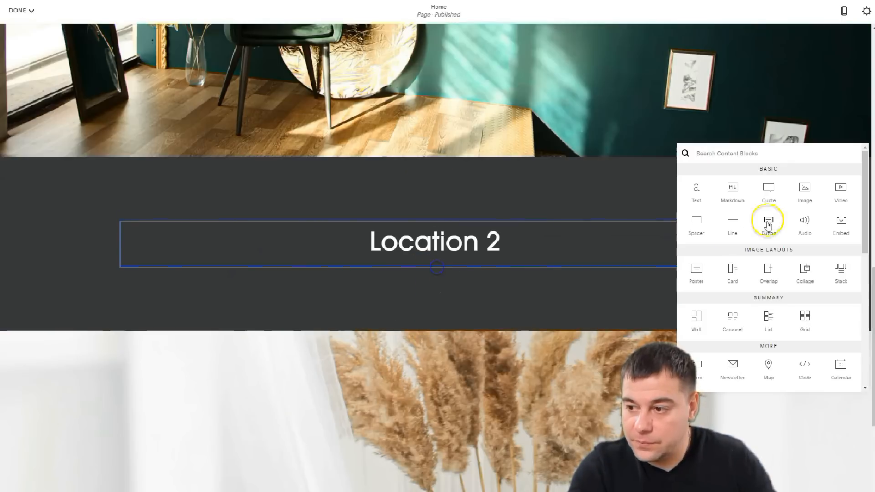
click(797, 220)
drag(765, 318, 719, 319)
text(Book Now)
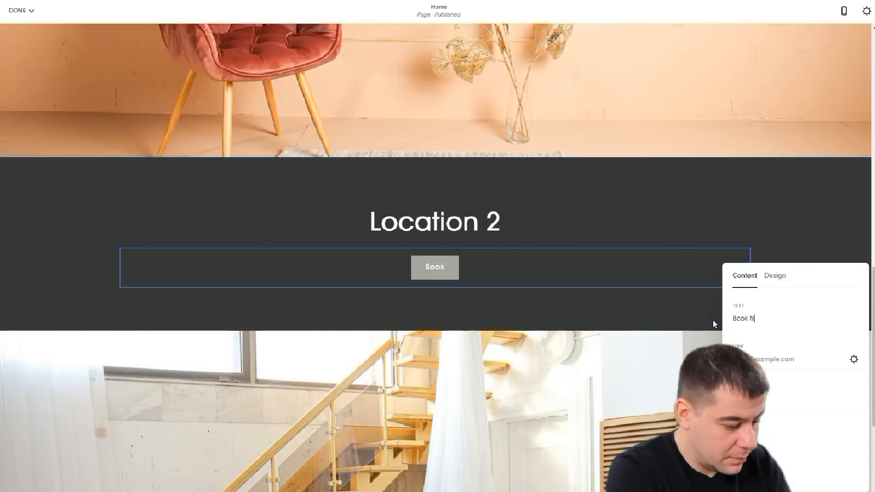
click(474, 373)
Step: Look over the Home page's banner, location sections, booking buttons and gallery slideshows down to the footer
scroll(531, 432, down, 5)
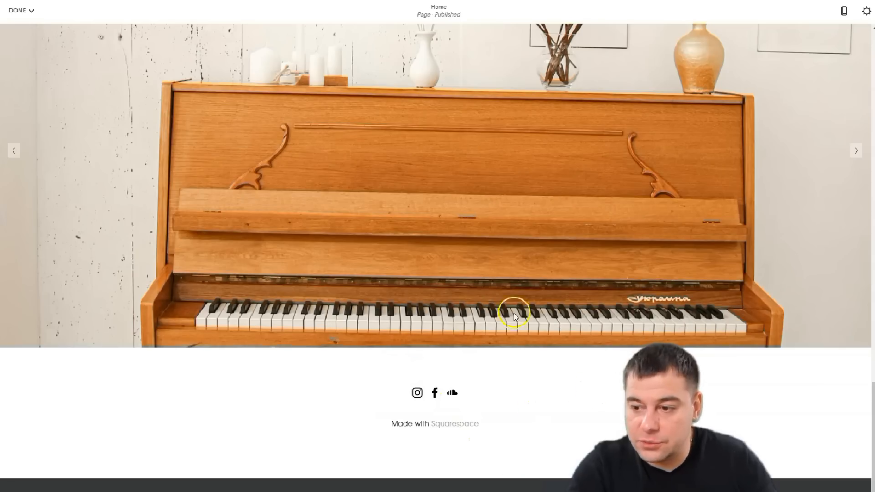
scroll(514, 317, up, 20)
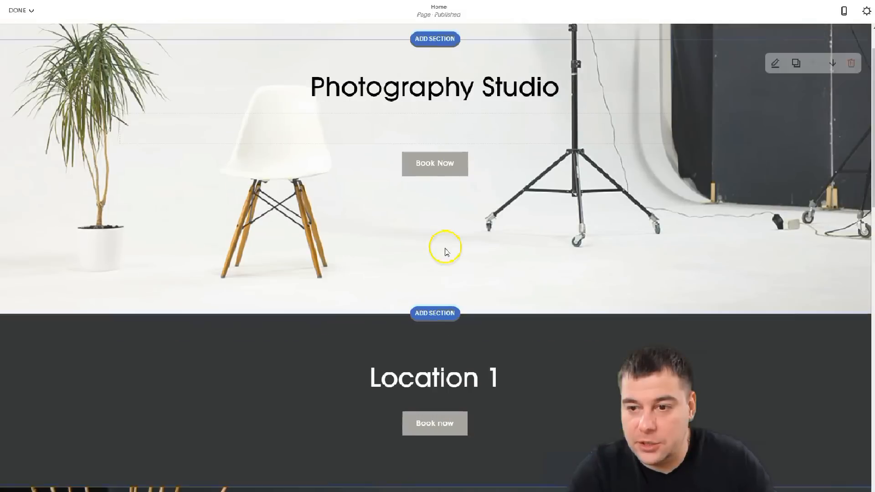
scroll(447, 254, up, 2)
scroll(501, 283, down, 5)
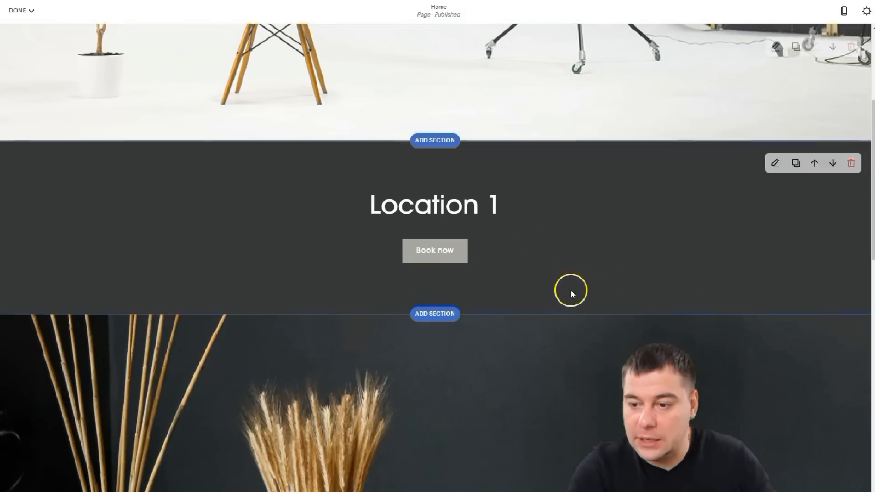
scroll(524, 294, down, 5)
scroll(469, 230, down, 3)
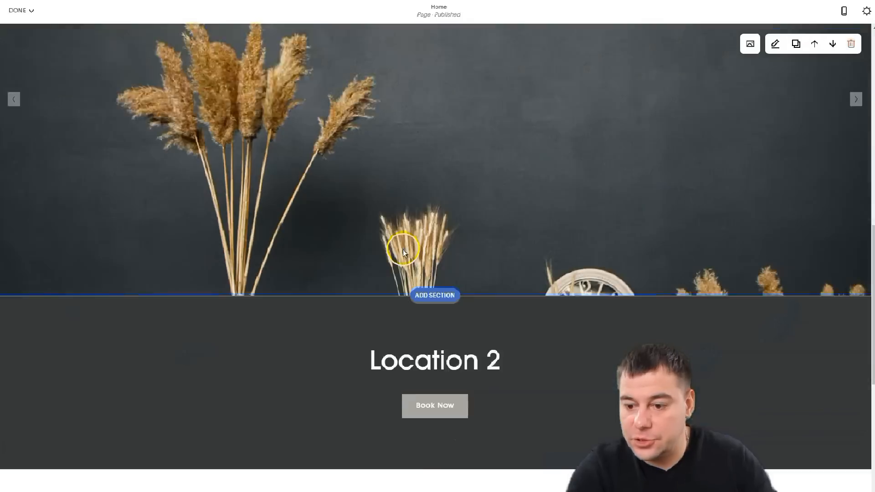
scroll(403, 250, down, 8)
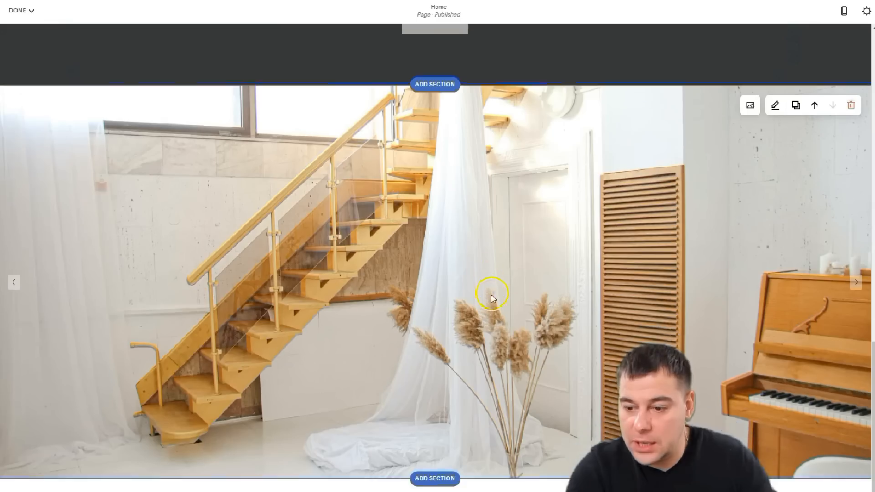
scroll(491, 299, down, 3)
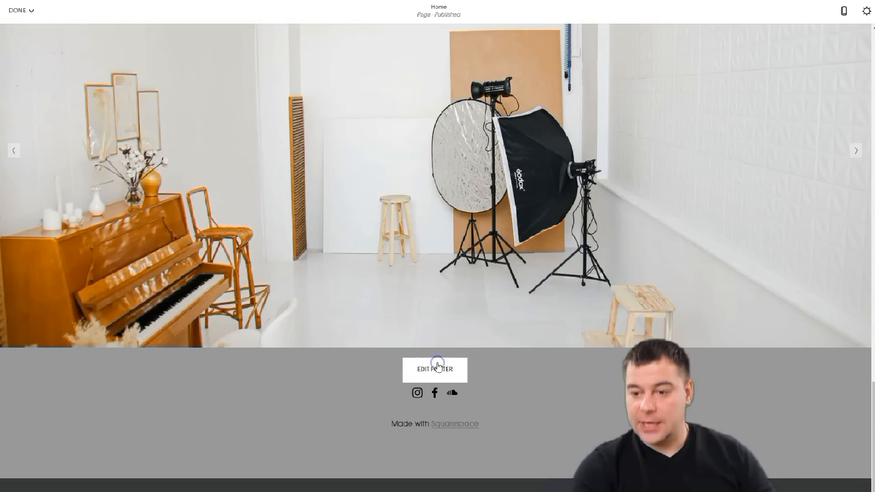
Step: Open the site footer for editing, apply a dark color theme to its section and set the section height to S
click(438, 367)
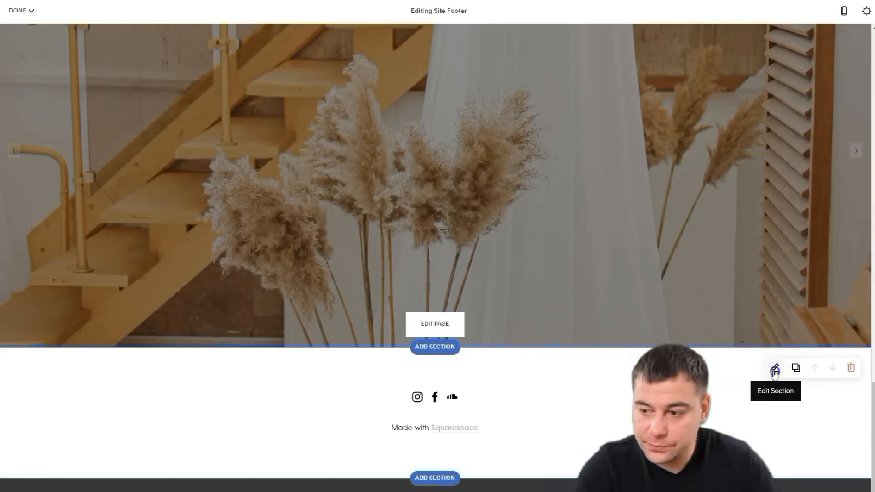
click(773, 369)
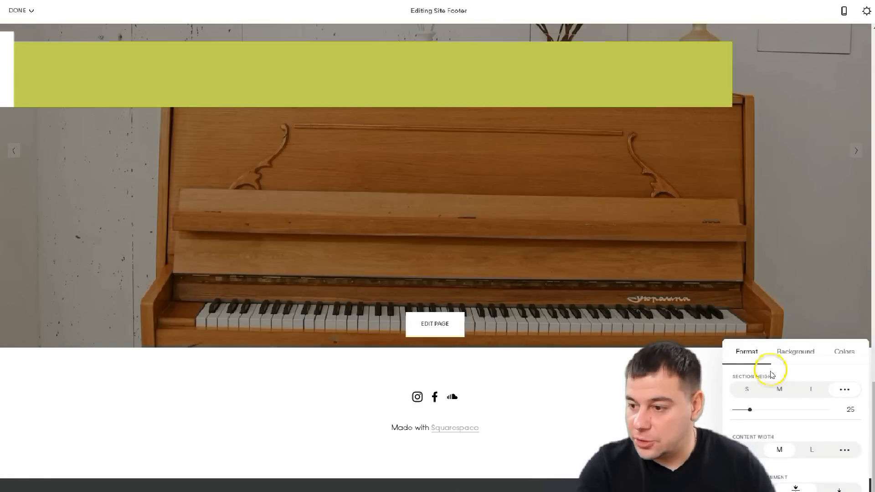
click(822, 353)
scroll(797, 437, down, 3)
click(783, 400)
click(742, 355)
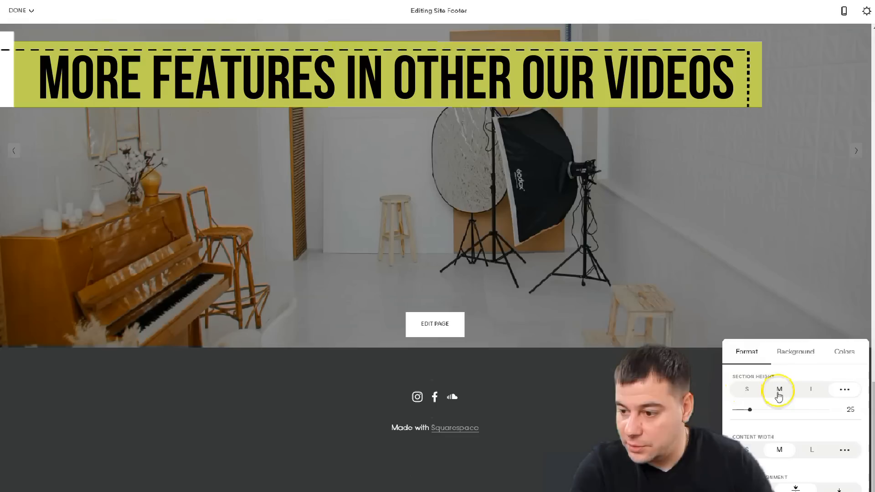
click(747, 390)
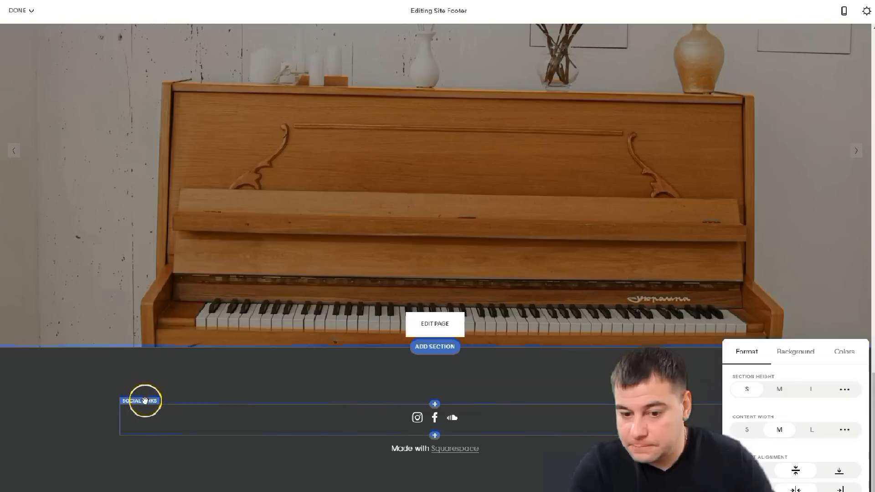
Step: Remove the SoundCloud account from the footer's social links block and check the block's design options
click(145, 401)
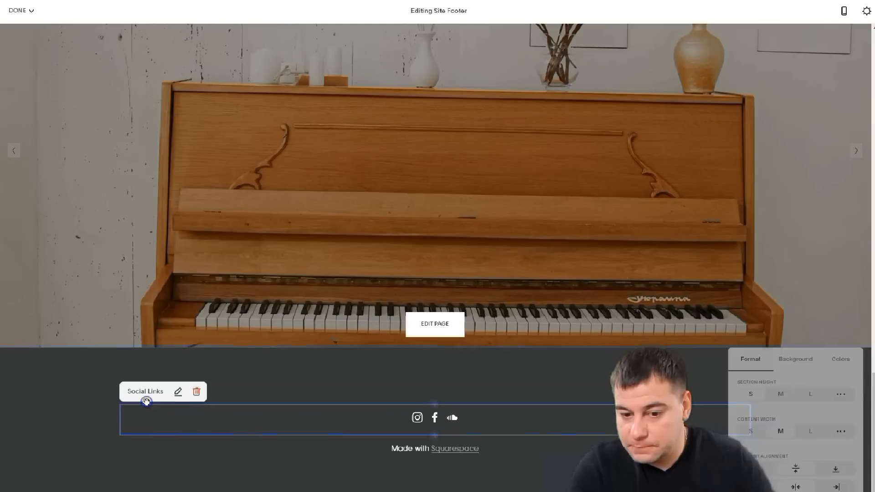
click(179, 390)
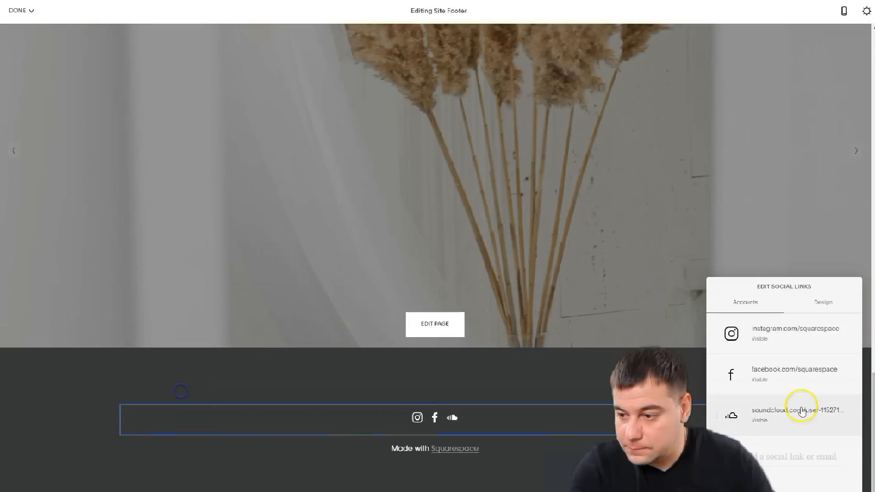
click(716, 416)
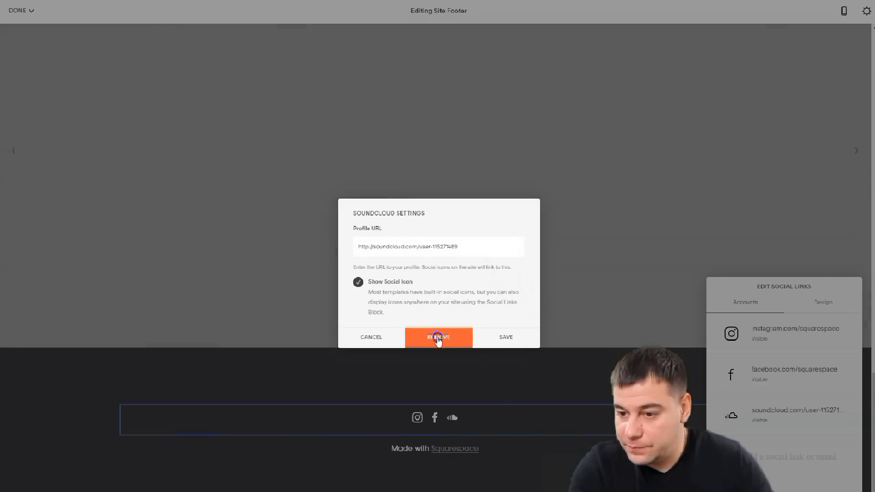
click(438, 337)
click(476, 370)
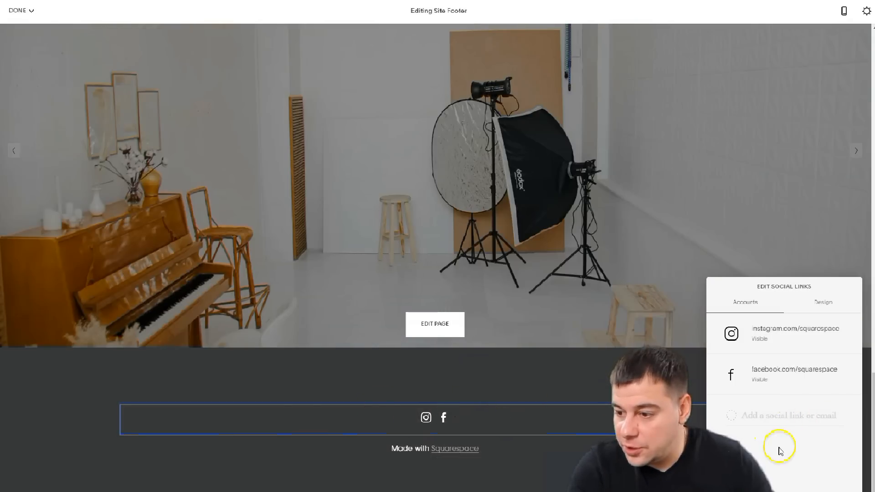
click(821, 304)
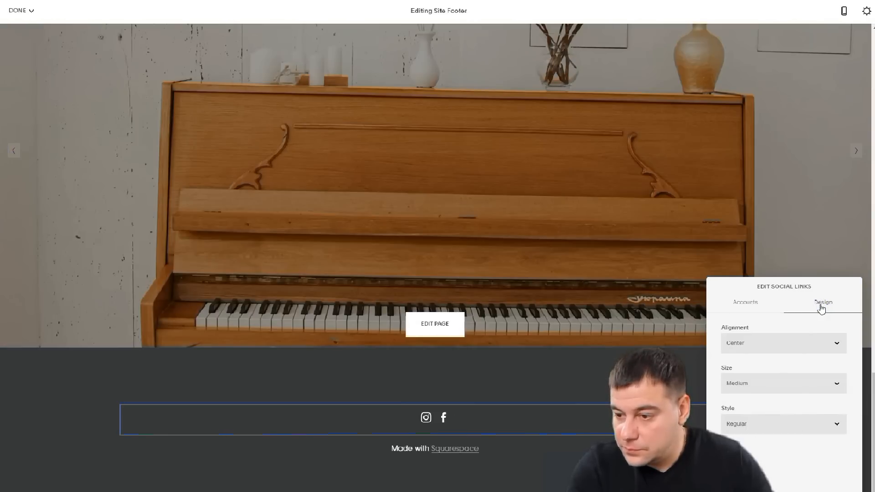
click(411, 412)
Step: Clear the "Made with Squarespace" text in the footer and remove its text block
click(498, 447)
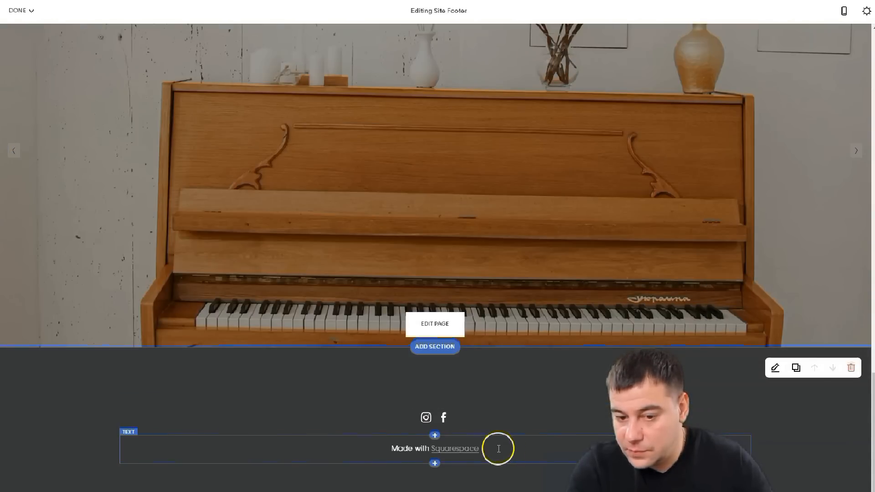
click(523, 445)
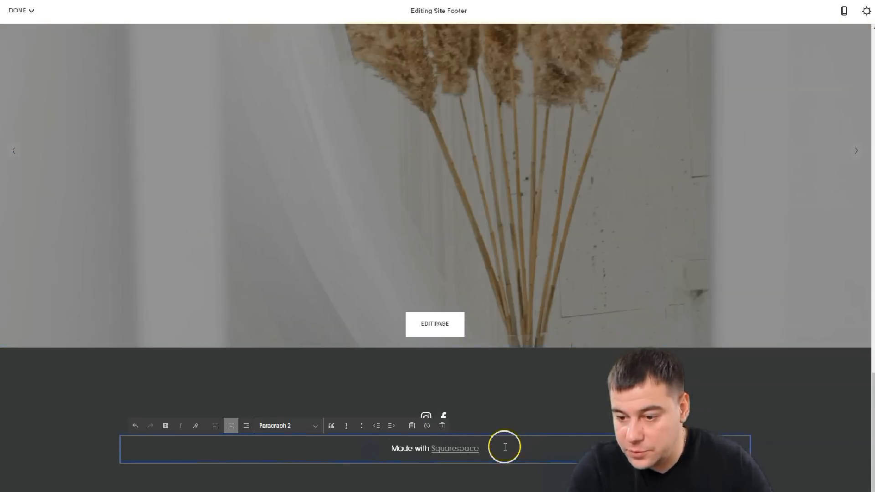
drag(385, 455, 509, 448)
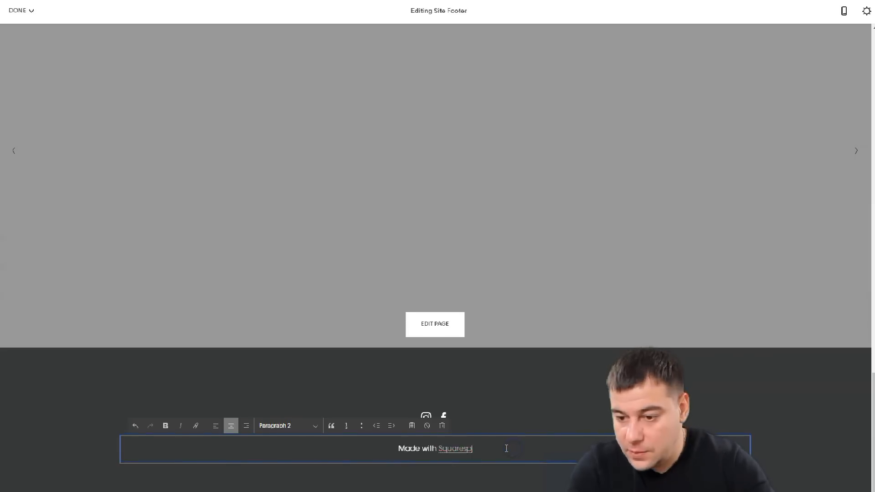
key(BackSpace)
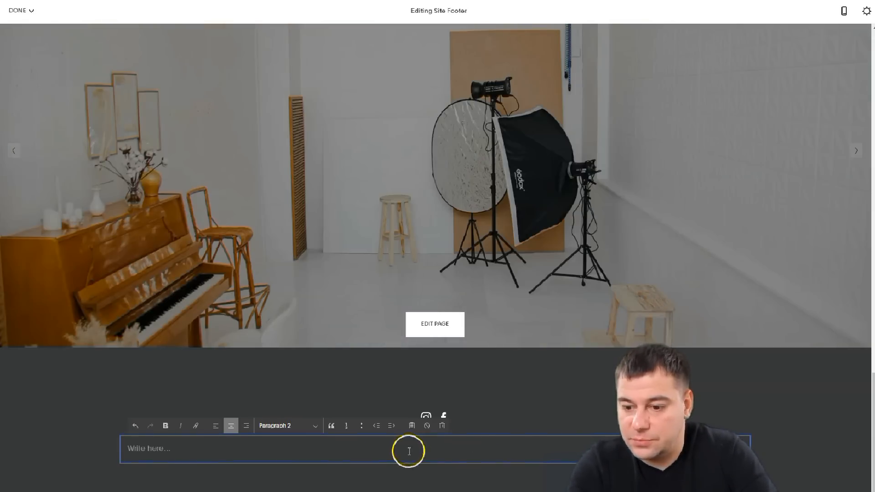
scroll(441, 458, down, 1)
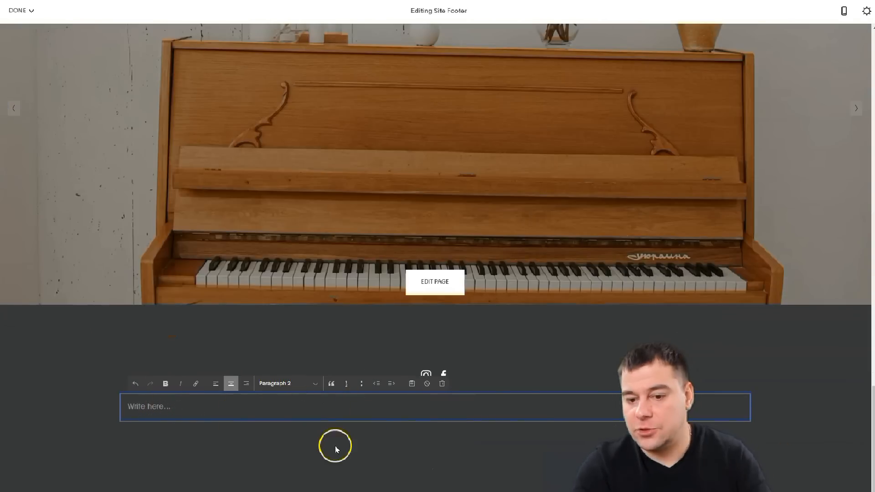
click(335, 449)
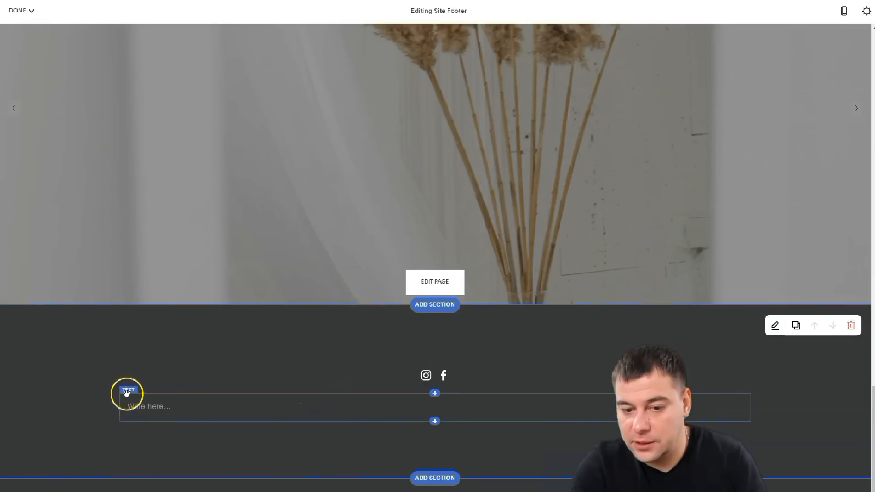
click(126, 390)
click(155, 384)
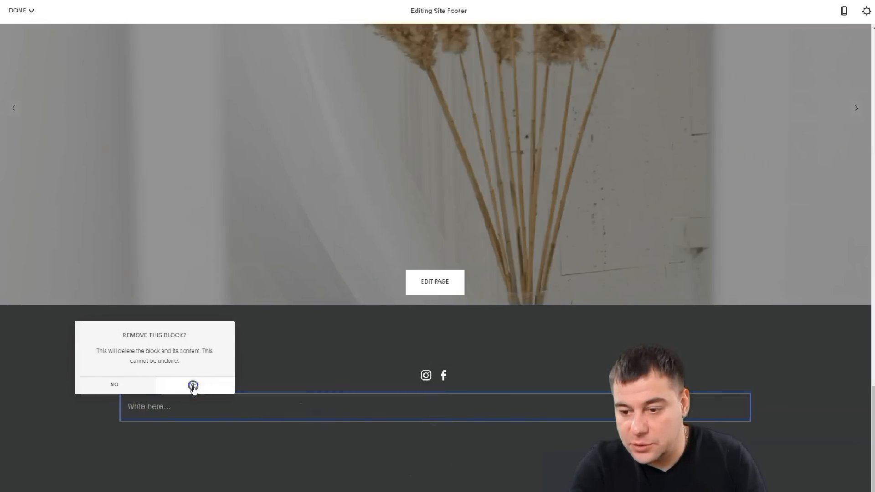
click(193, 385)
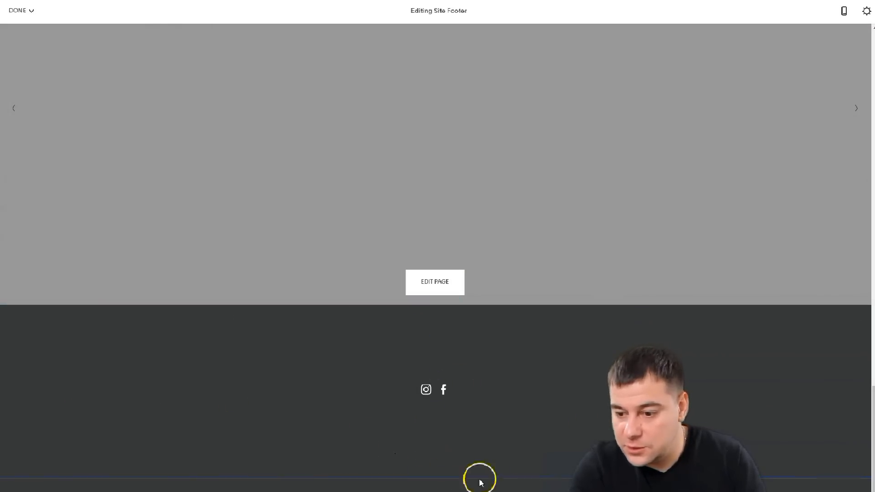
Step: Try a custom section height of 28 and the M preset for the footer, and set it back to S
click(775, 325)
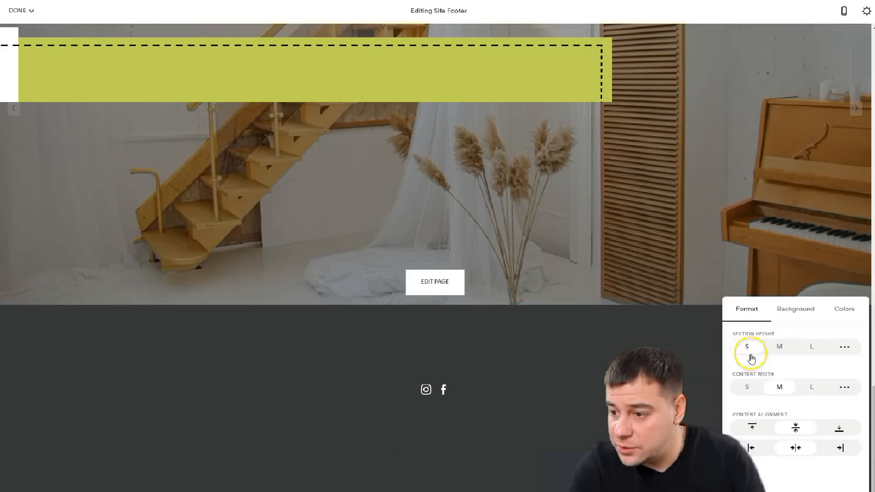
click(775, 387)
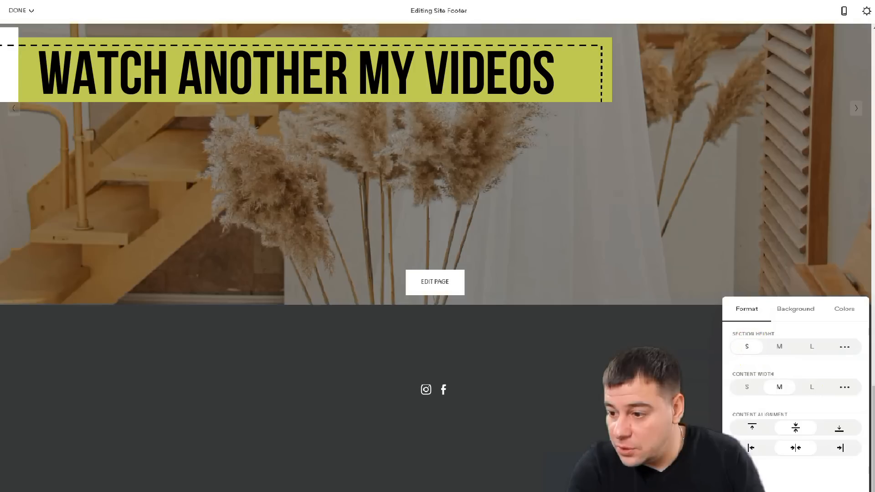
click(844, 350)
drag(744, 369, 753, 375)
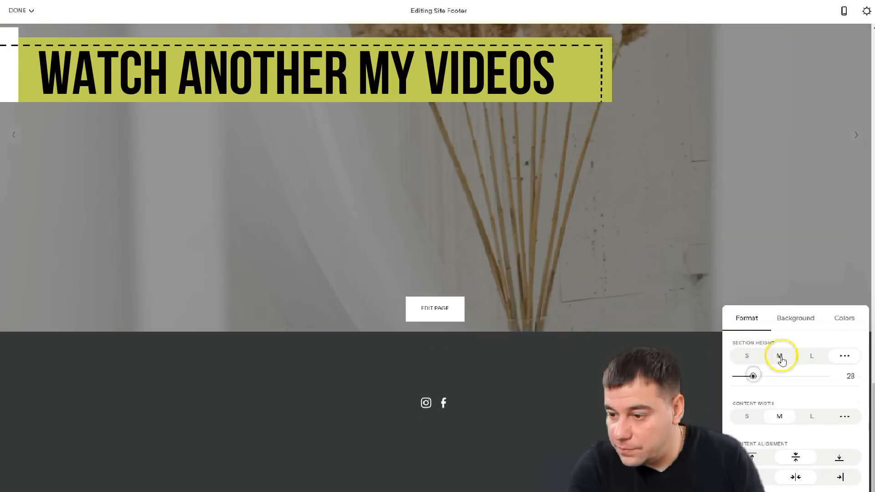
click(779, 356)
click(747, 356)
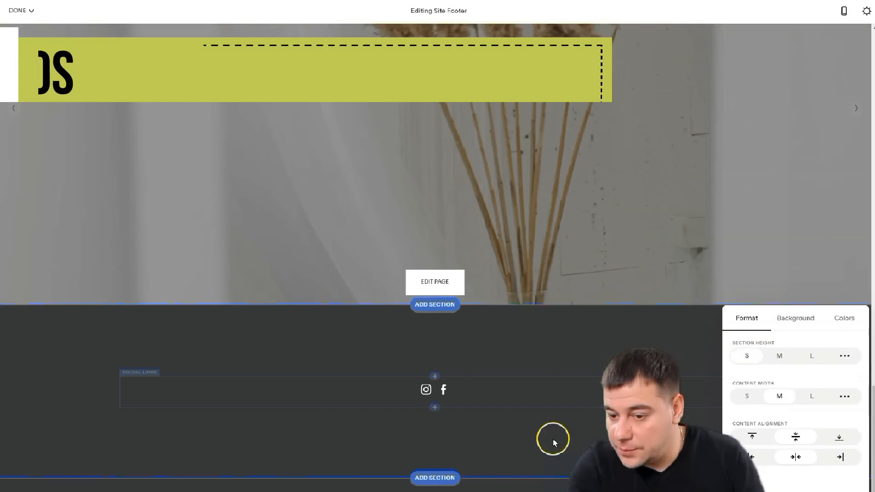
click(506, 487)
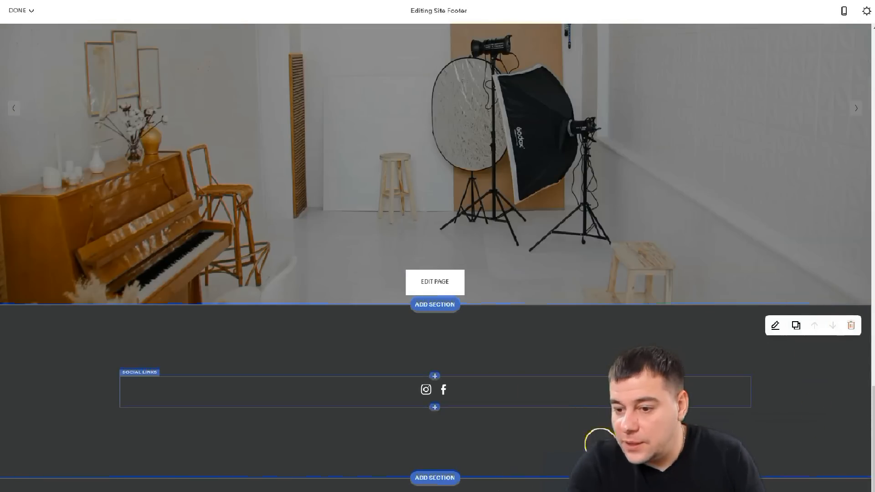
Step: Save the site footer changes and return to the Home page preview
scroll(585, 321, up, 10)
mouse_move(21, 10)
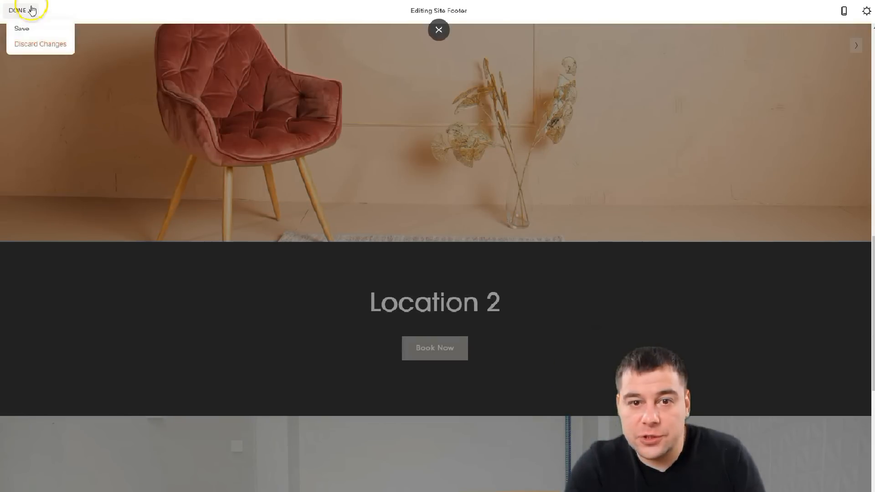
click(22, 29)
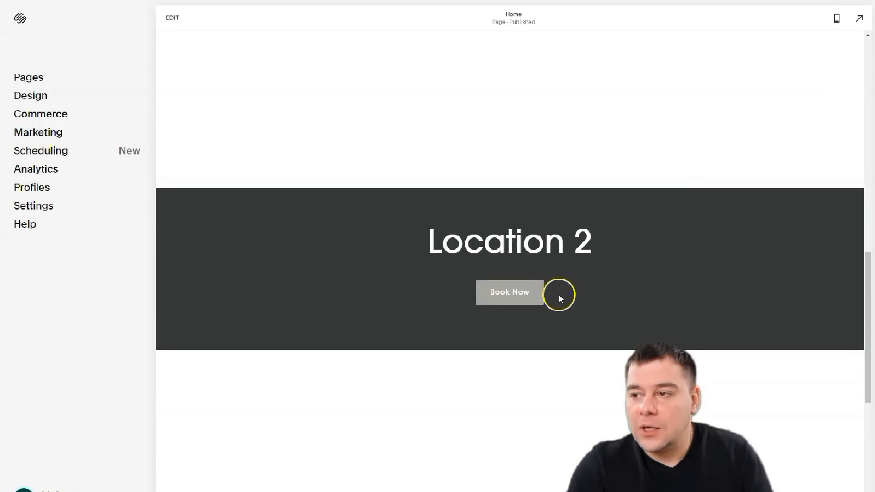
Step: Preview the Home page in mobile view and page through the Location 1 gallery slideshow
scroll(647, 264, up, 10)
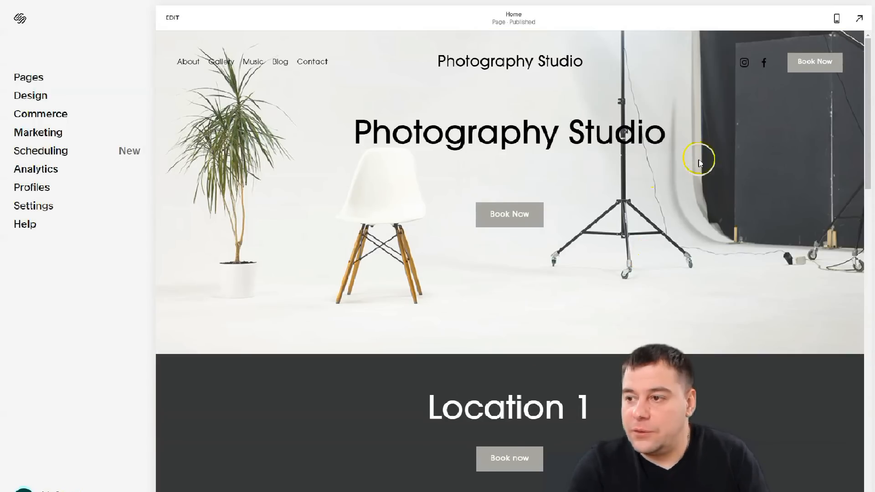
click(837, 20)
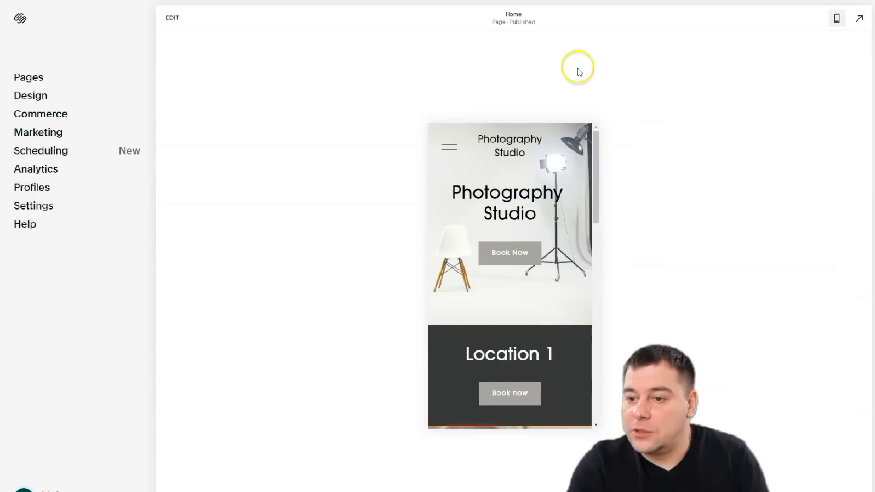
scroll(538, 248, down, 8)
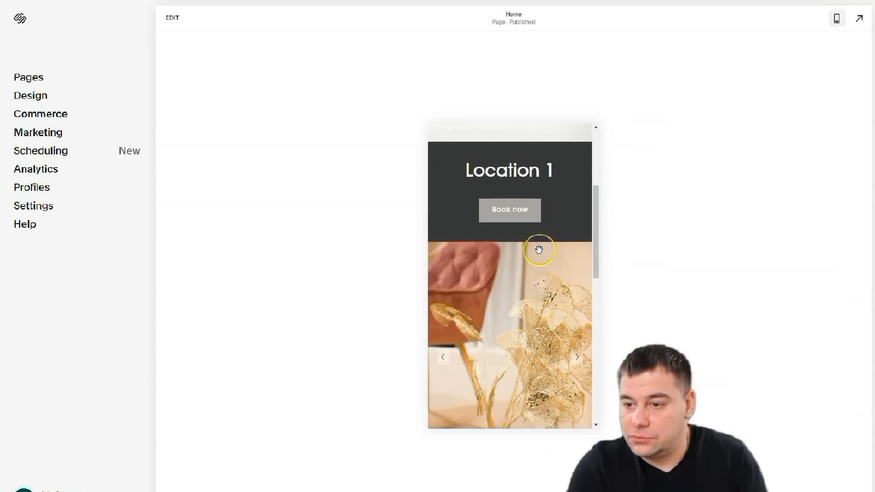
scroll(539, 251, up, 4)
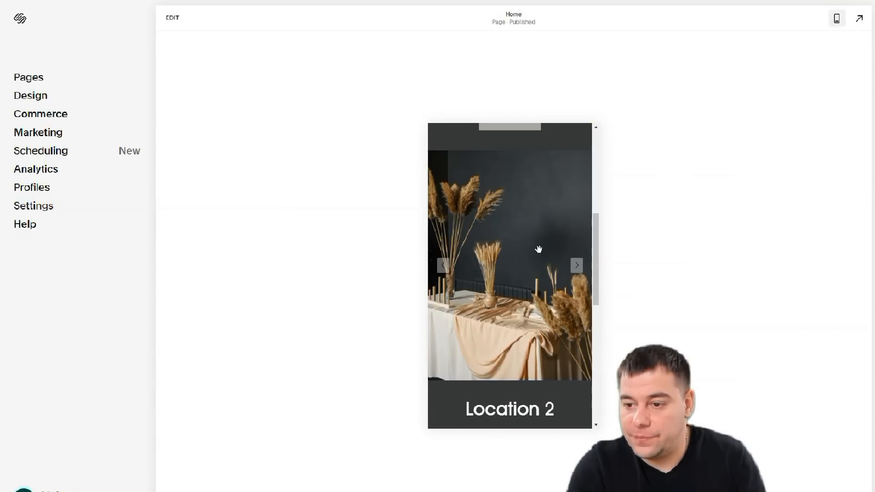
click(576, 266)
click(576, 265)
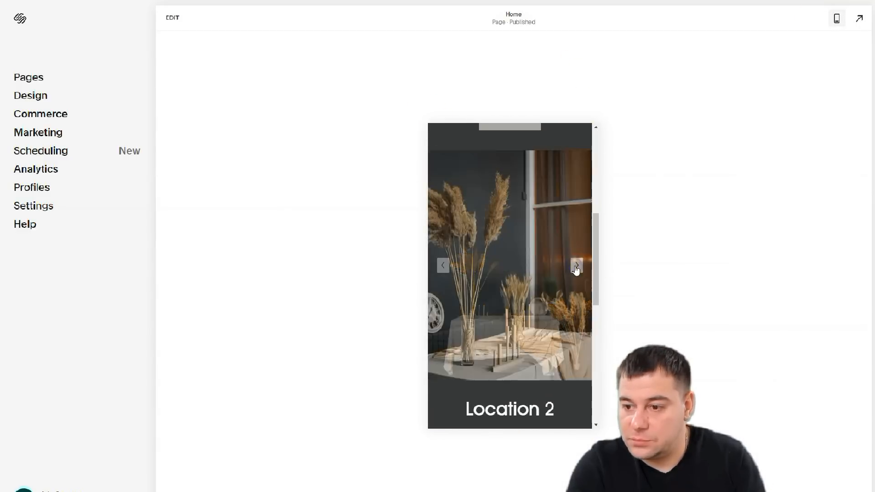
click(576, 265)
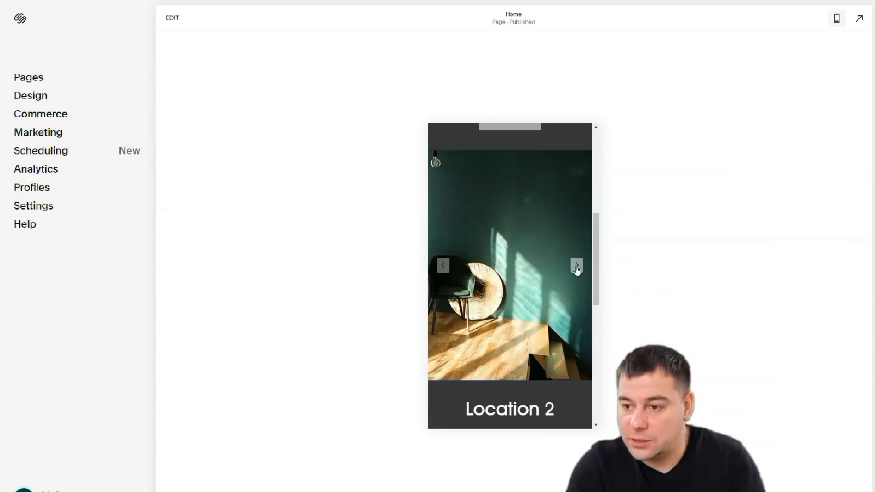
click(576, 266)
click(579, 268)
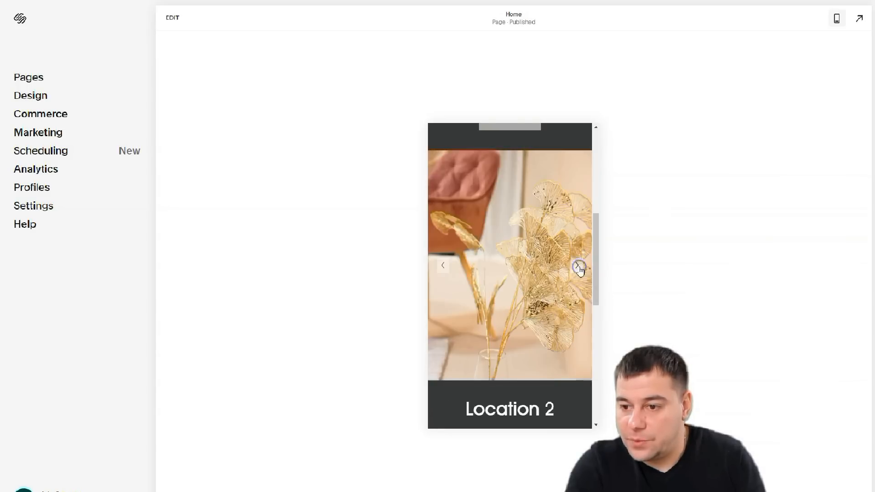
Step: Examine the Location 2 gallery and the footer in the mobile preview, and return to the desktop view
scroll(524, 269, down, 6)
scroll(524, 269, down, 2)
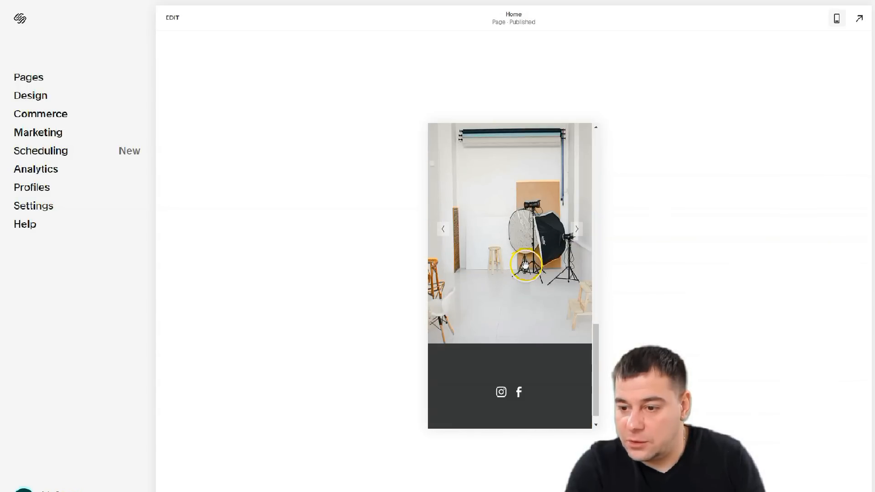
scroll(524, 260, up, 3)
scroll(503, 185, down, 1)
scroll(535, 286, down, 2)
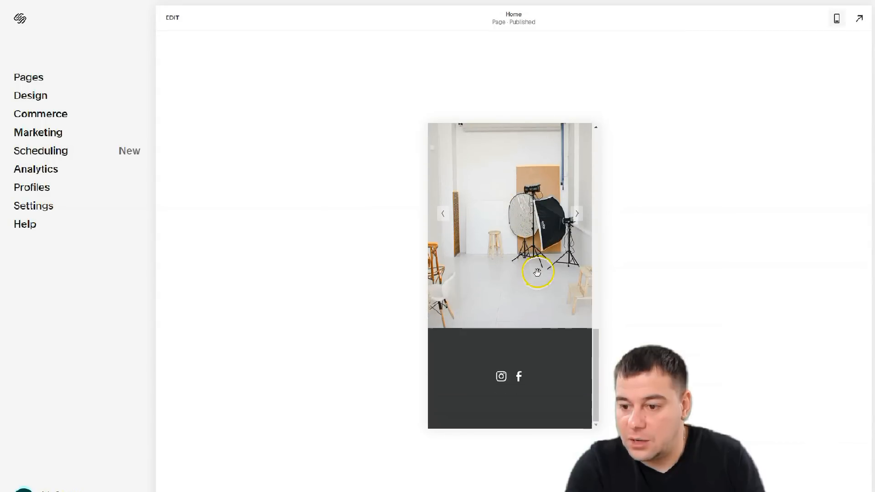
scroll(520, 376, up, 10)
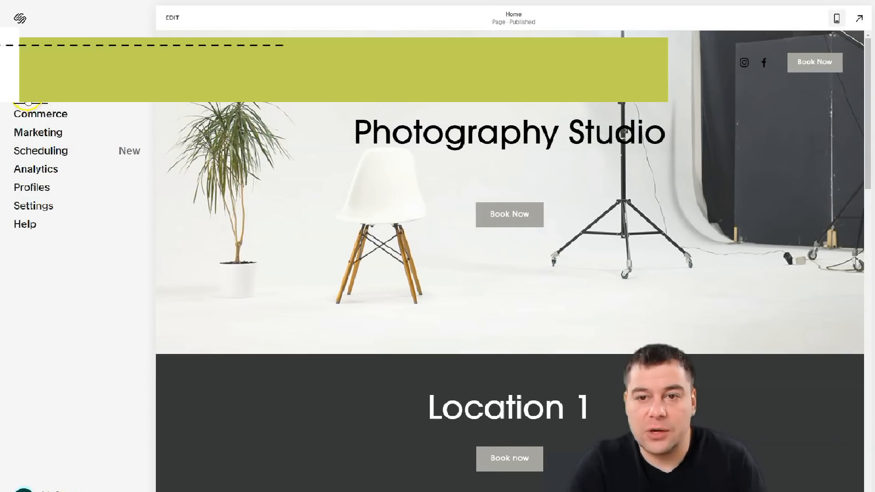
Step: Open the site's font packs and browse the Sans-serif and Serif collections
click(28, 101)
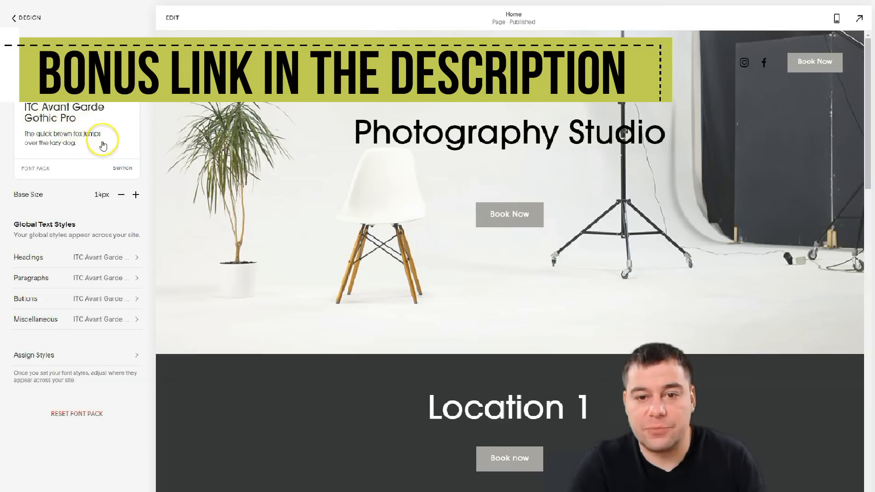
click(120, 170)
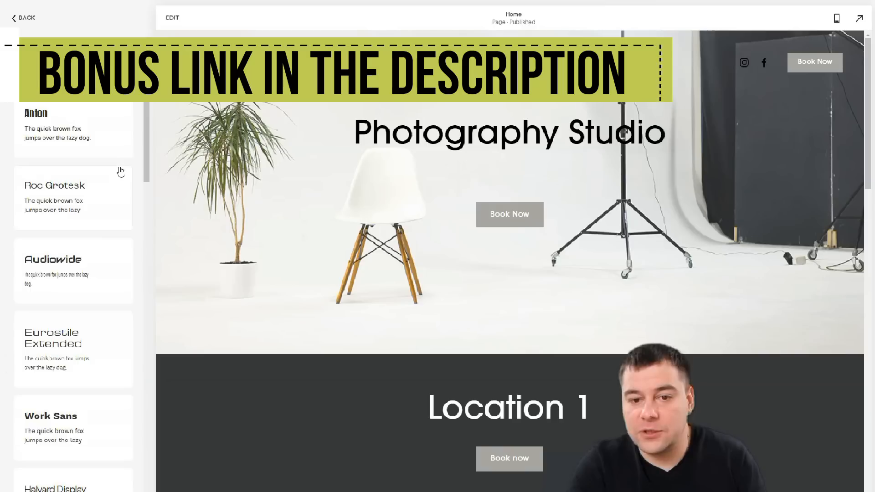
scroll(85, 204, down, 1)
scroll(87, 209, up, 1)
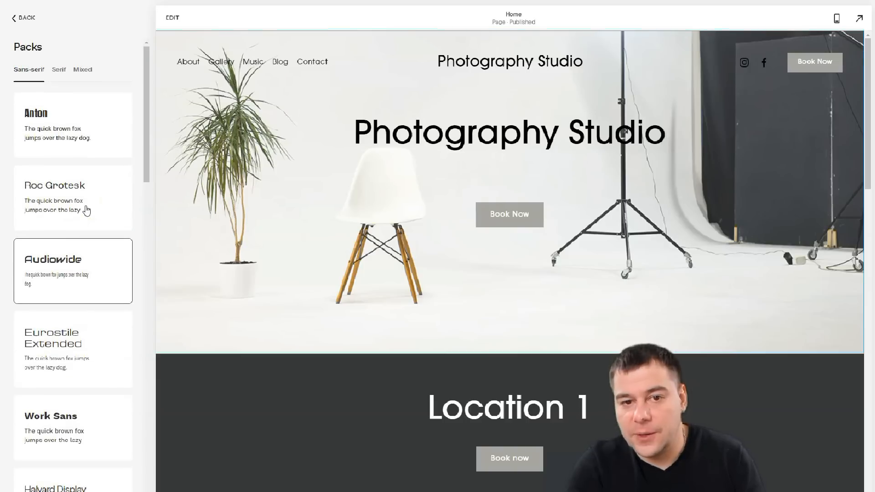
click(58, 71)
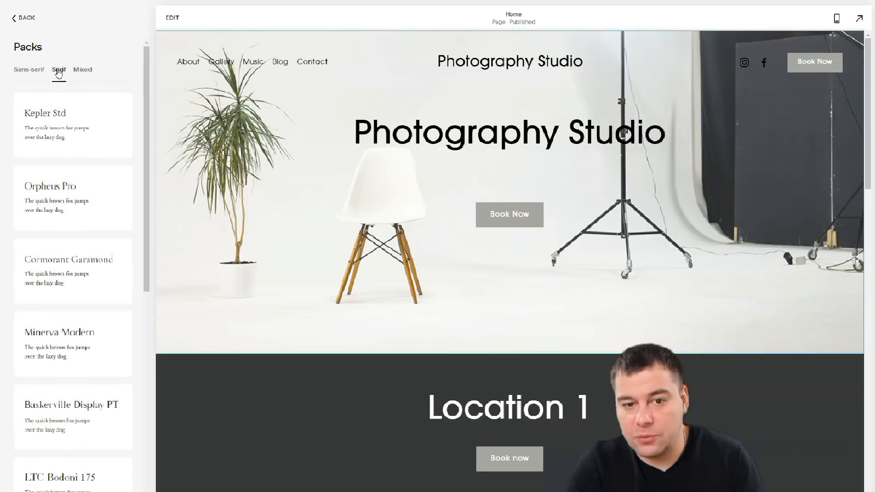
scroll(71, 237, down, 10)
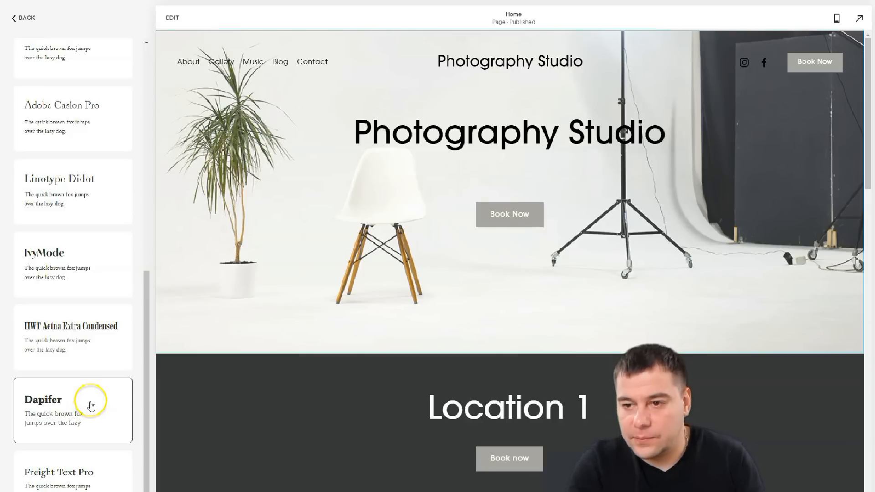
Step: Try several serif font packs on the site
scroll(82, 346, up, 4)
click(74, 294)
click(88, 219)
click(89, 158)
scroll(88, 159, up, 6)
click(84, 182)
Step: Apply the sans-serif ITC Avant Garde Gothic Pro font pack to the site and save it
click(34, 68)
scroll(64, 126, down, 15)
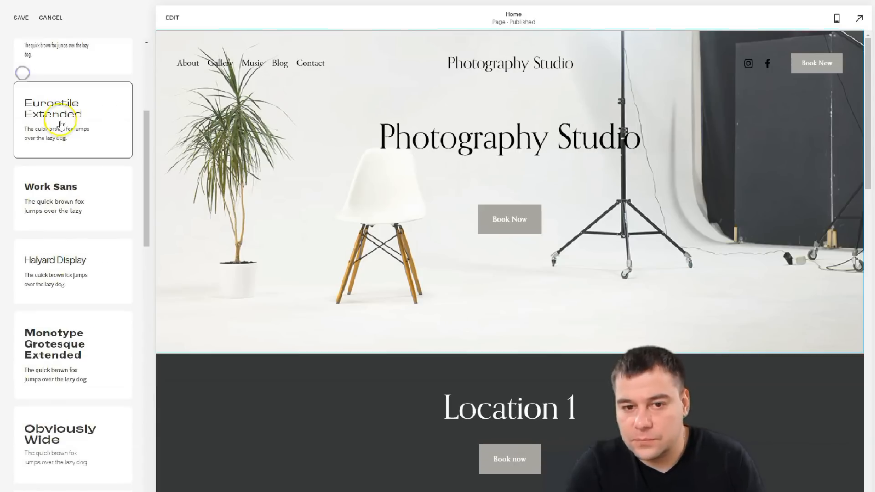
scroll(88, 133, down, 8)
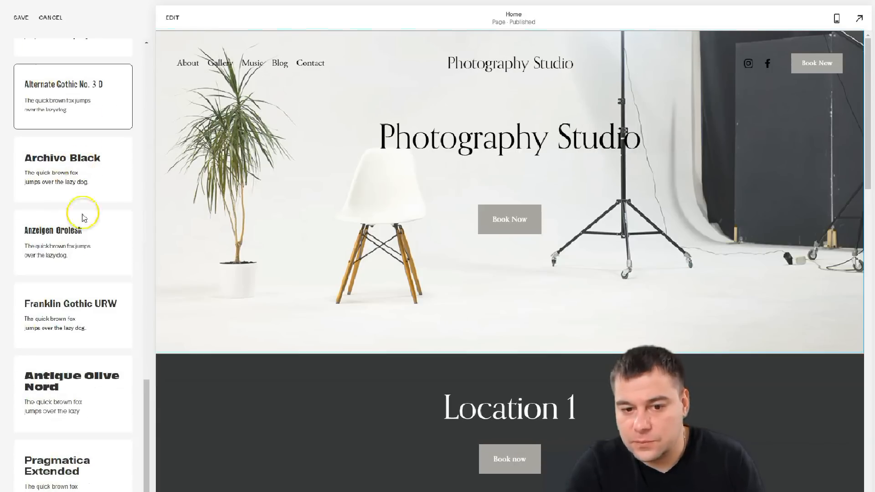
click(88, 471)
scroll(75, 252, up, 5)
click(65, 214)
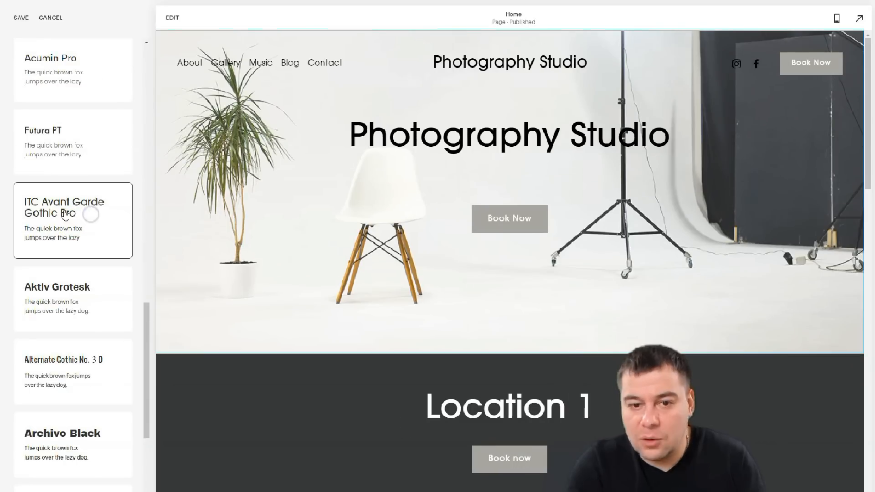
click(19, 19)
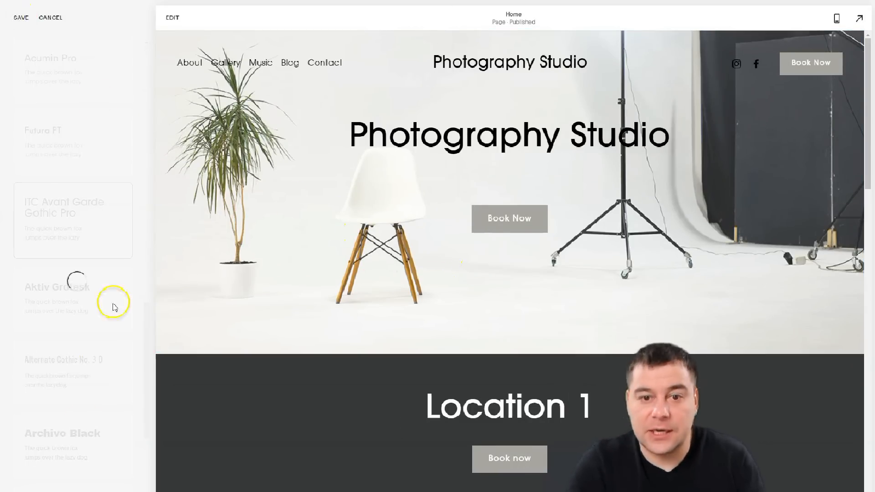
Step: Look over the other sans-serif packs and the global text styles, and return to the Design options
scroll(61, 166, up, 10)
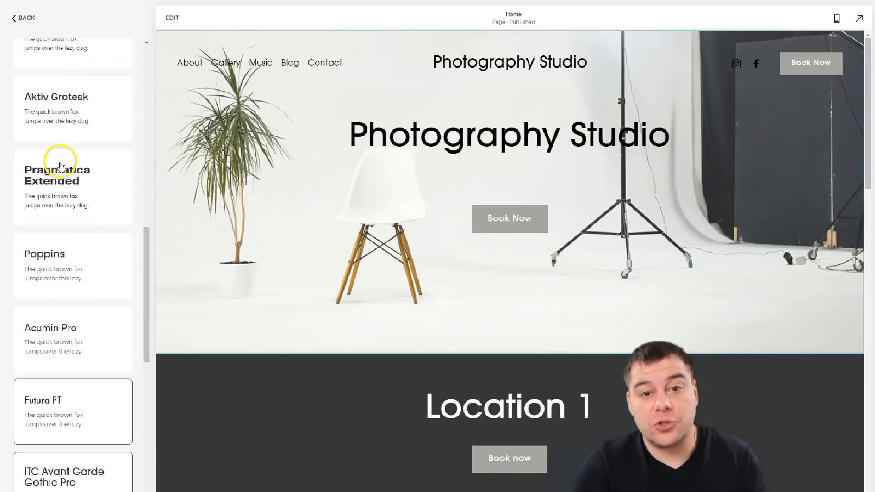
scroll(62, 171, up, 8)
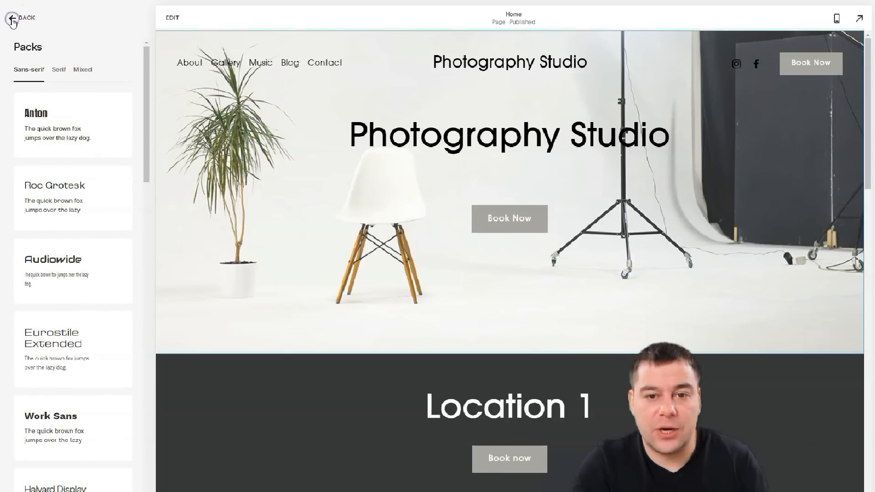
click(13, 20)
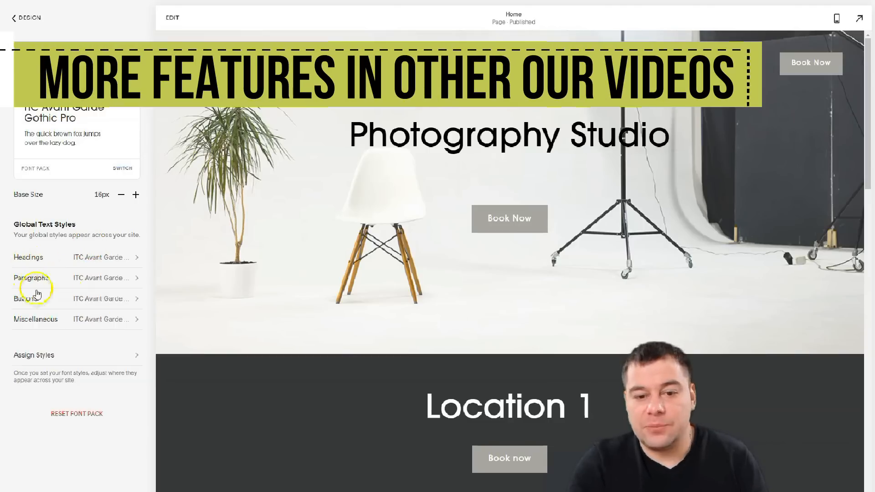
click(87, 329)
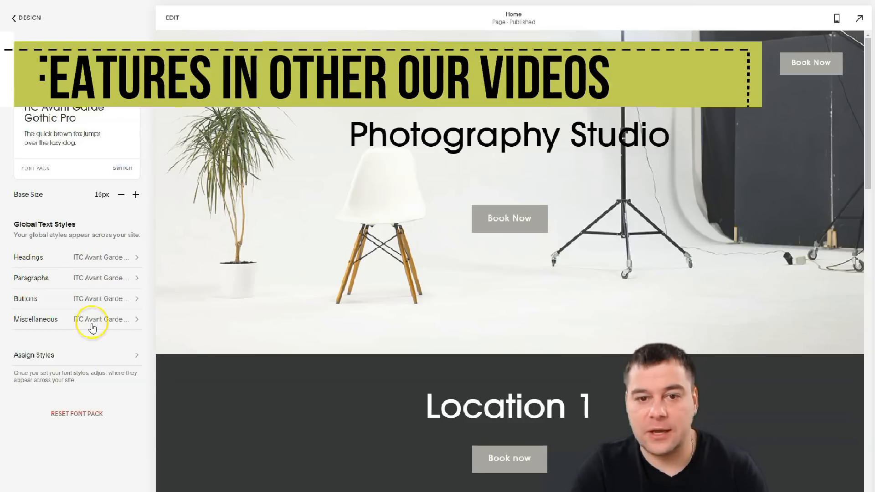
click(14, 19)
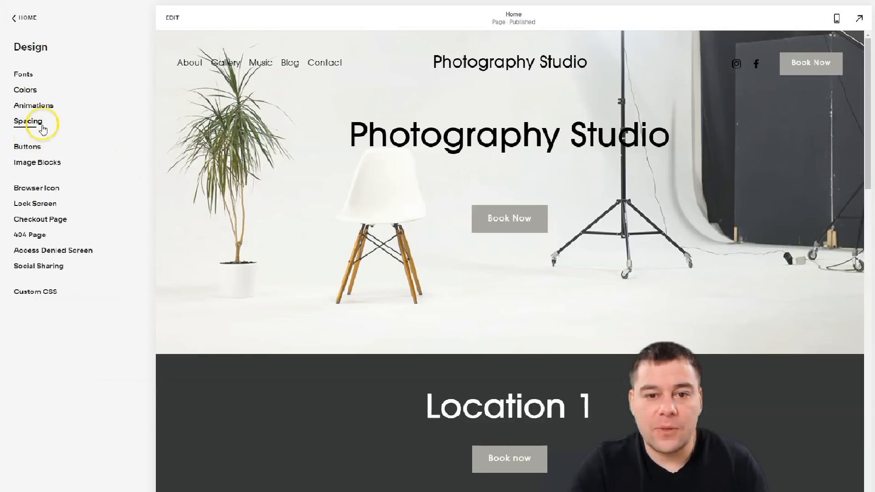
Step: Set the site's animation style to Fade, save it and return to the Design options
click(31, 108)
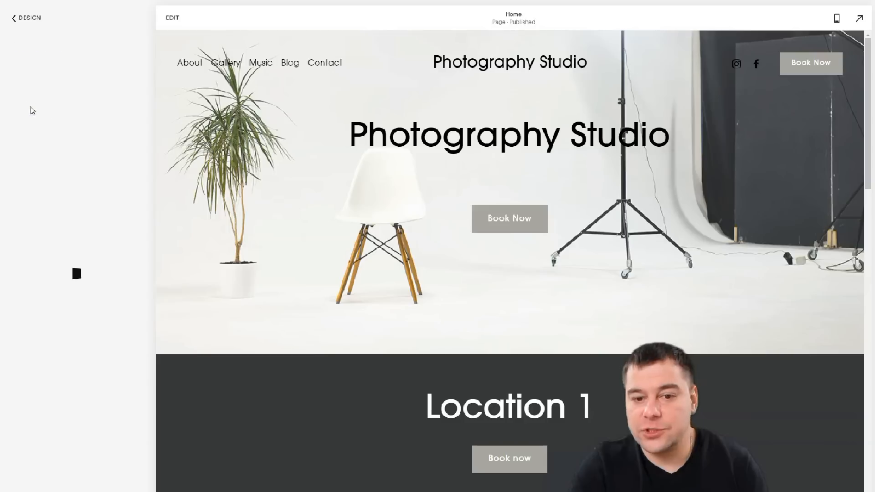
click(47, 138)
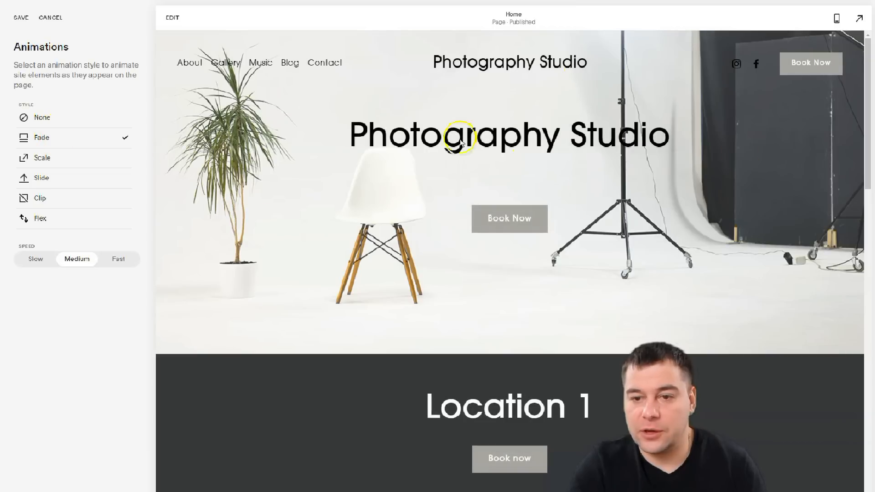
click(20, 19)
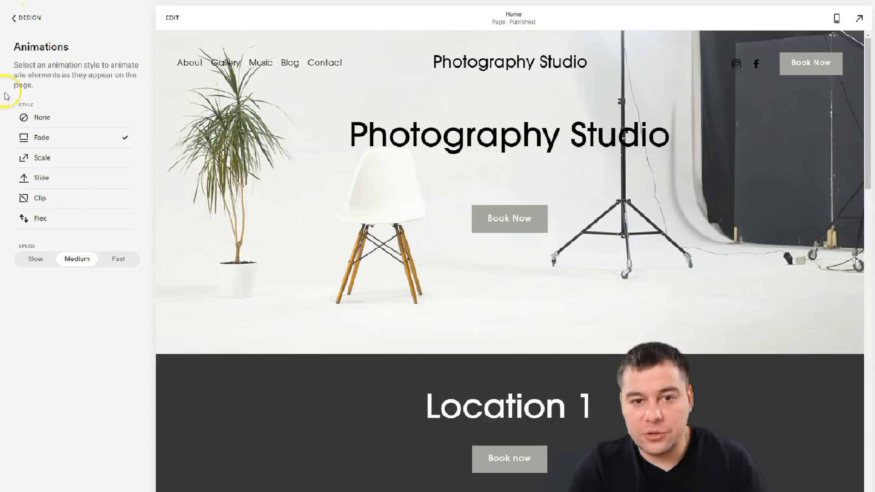
click(13, 18)
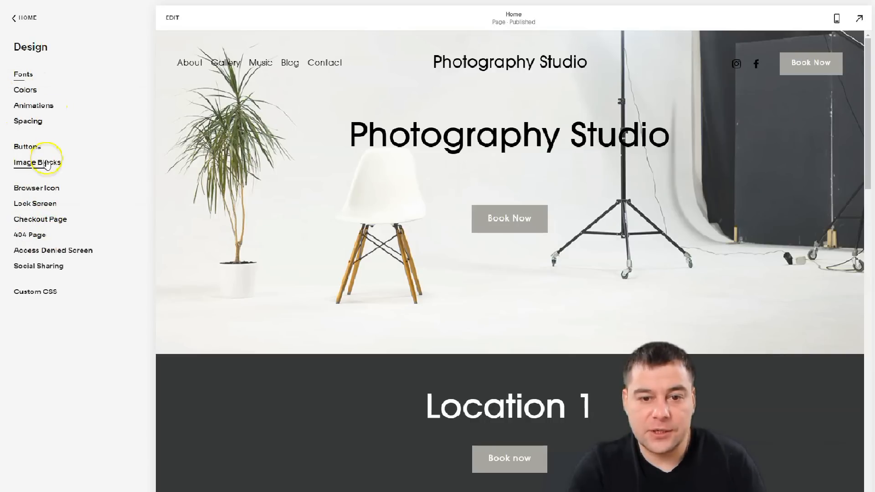
Step: View the list of site settings and return to the main site menu
click(12, 18)
click(29, 204)
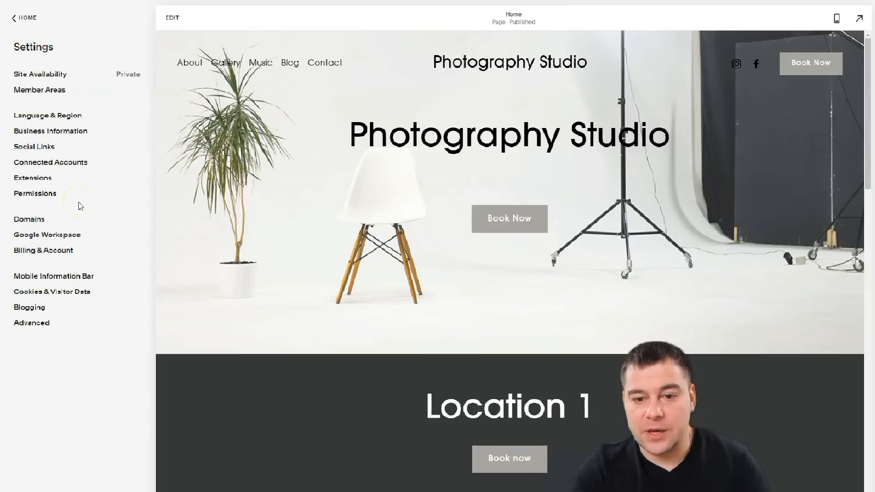
click(14, 19)
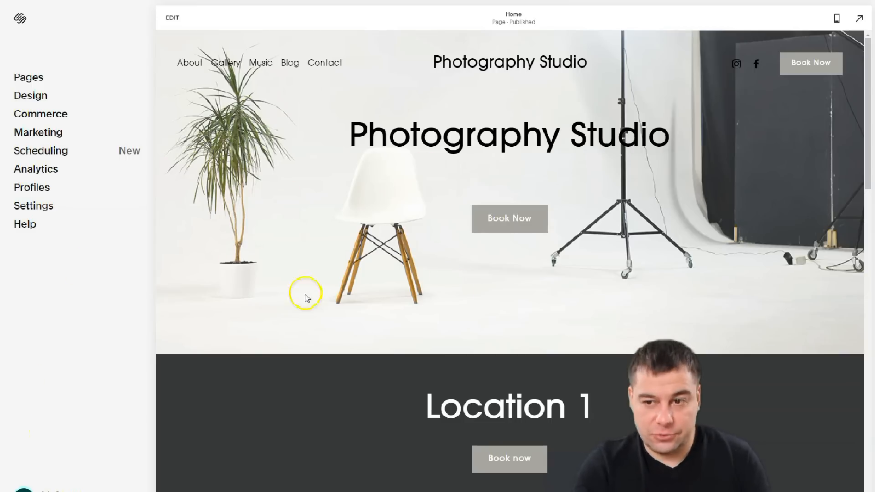
Step: Open the page list, review the Gallery and About pages, and go back to the Home page
click(22, 79)
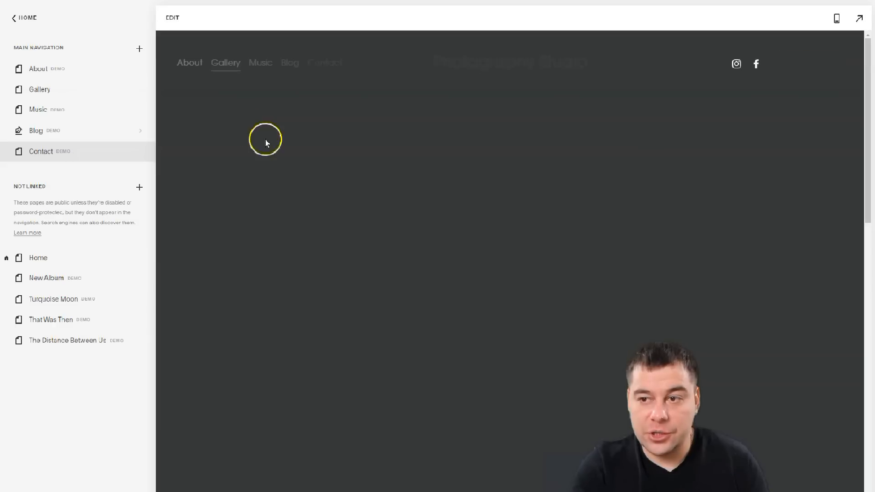
scroll(490, 258, down, 15)
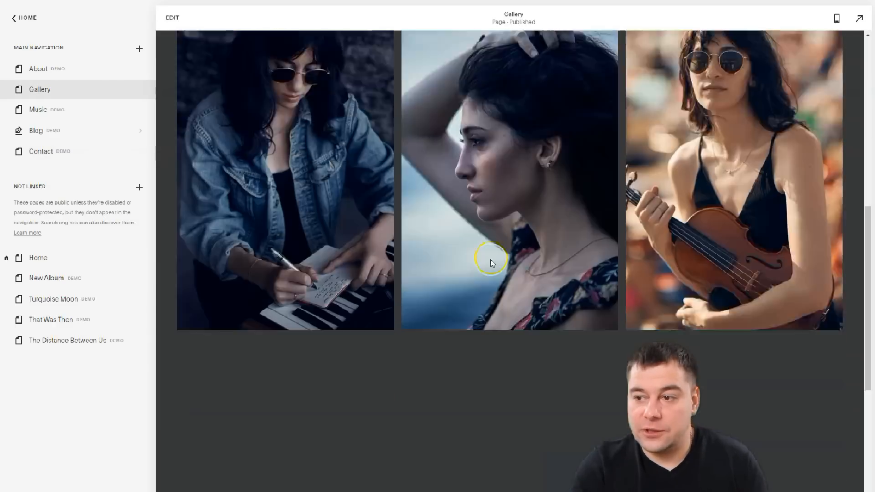
scroll(490, 259, down, 3)
scroll(452, 253, up, 20)
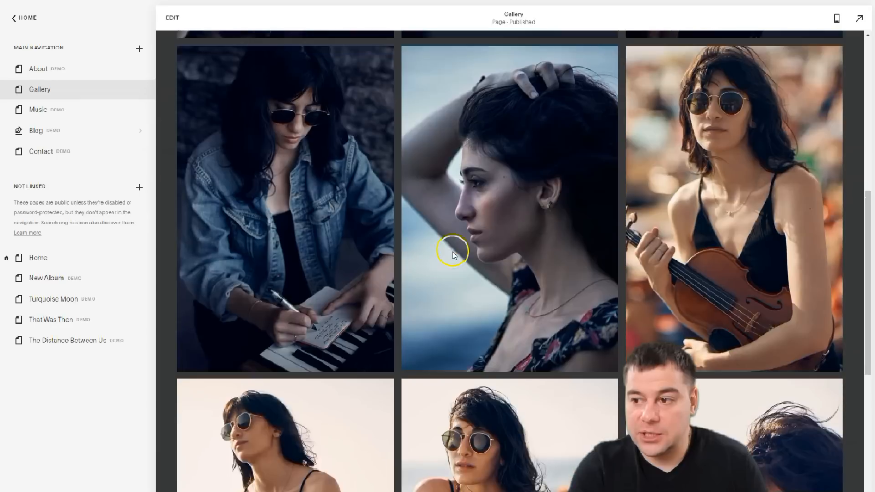
click(185, 64)
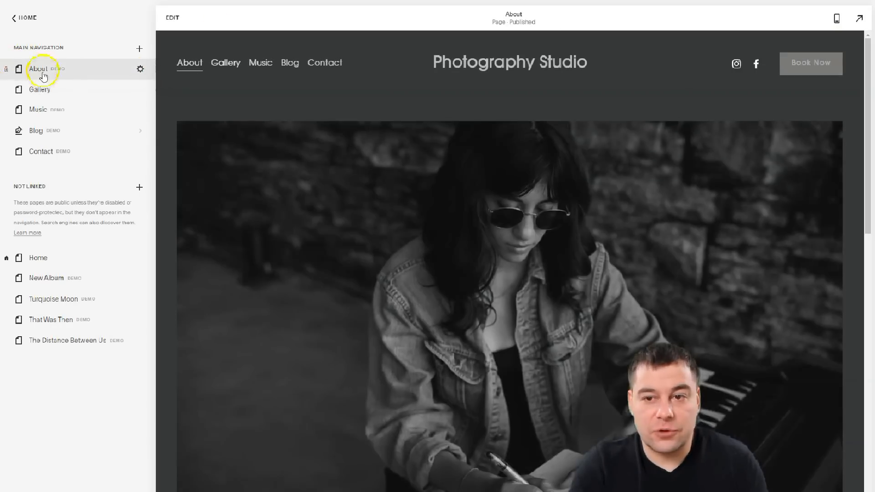
click(488, 62)
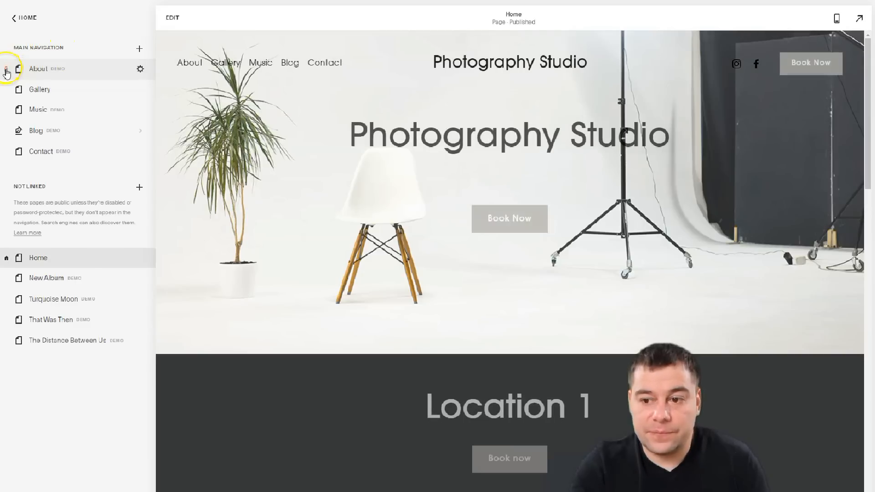
Step: Delete the About, Gallery, Music and Blog pages from the main navigation
click(5, 70)
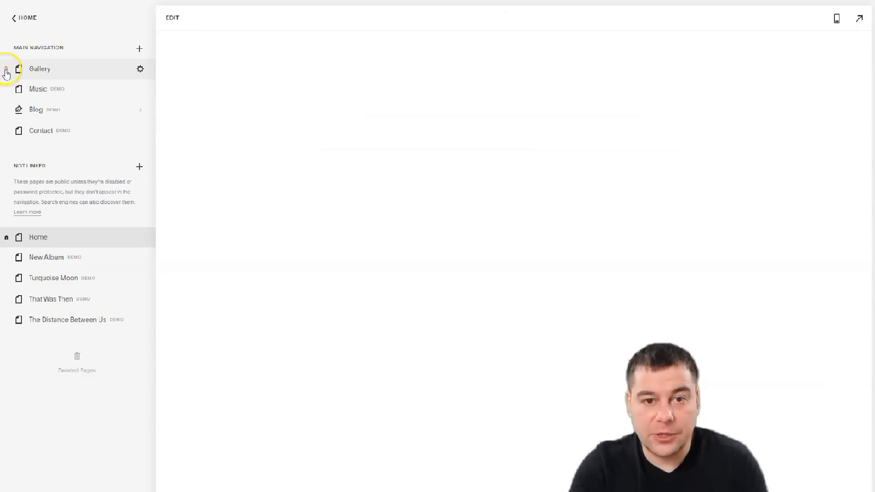
click(7, 69)
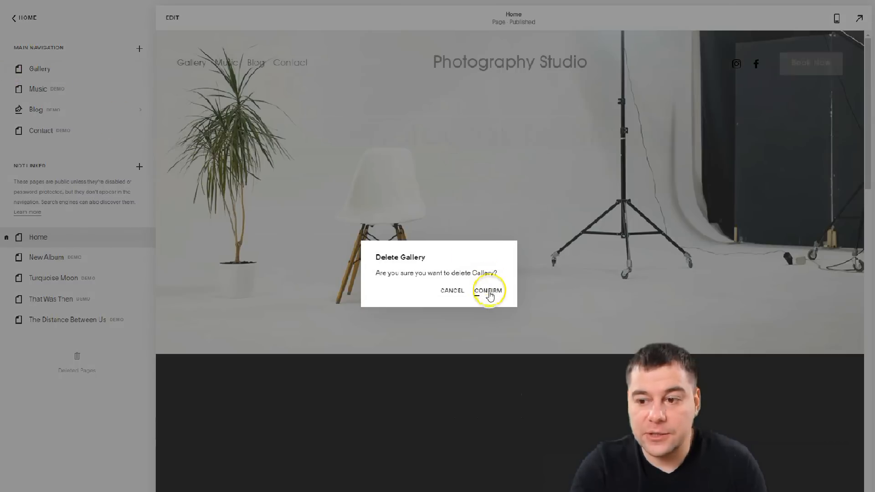
click(488, 290)
click(6, 69)
click(488, 295)
click(6, 69)
click(488, 295)
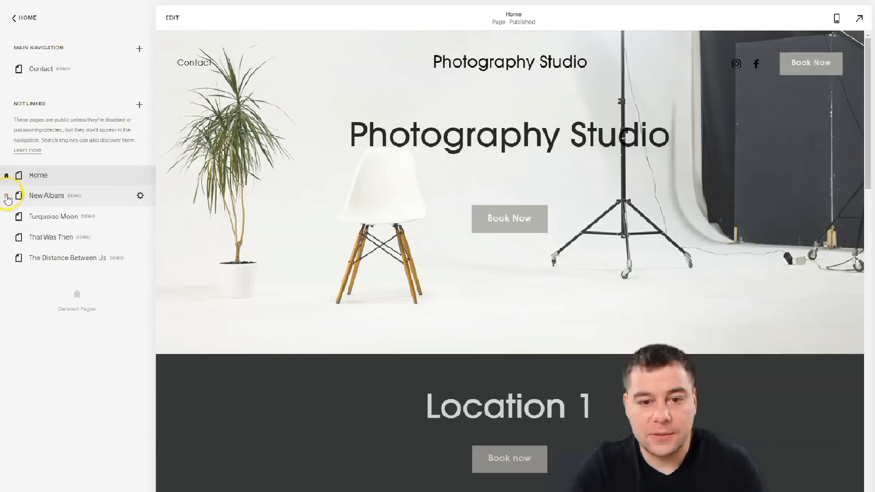
Step: Delete the unlinked pages New Album, Turquoise Moon, That Was Then and The Distance Between Us
click(7, 195)
click(488, 295)
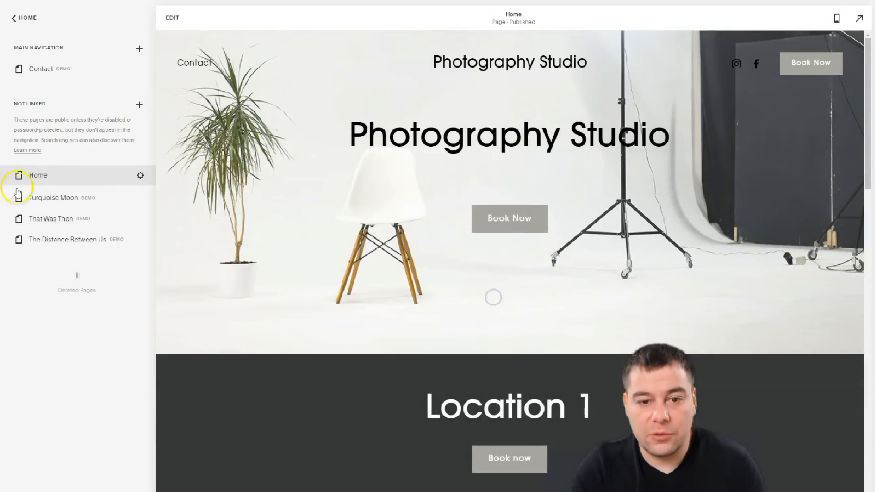
click(7, 195)
click(485, 297)
click(6, 196)
click(488, 295)
click(6, 195)
click(488, 295)
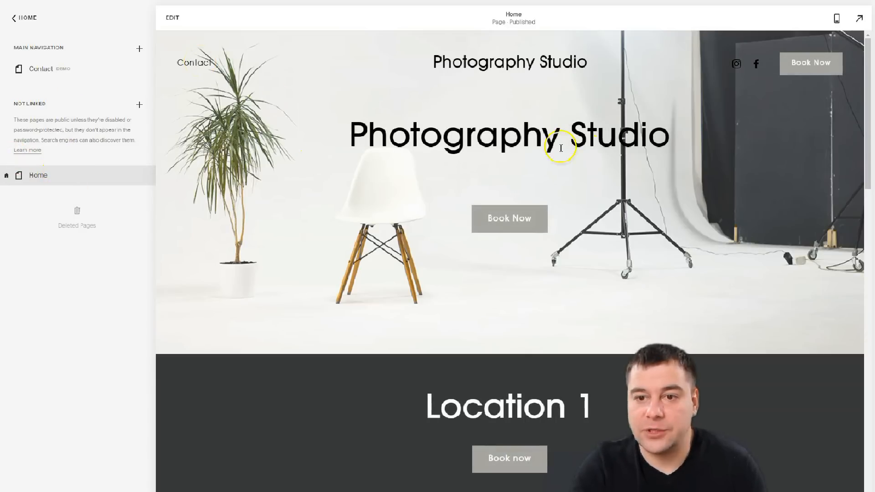
Step: Look through the Home page and leave the page list for the main site menu
scroll(592, 199, down, 10)
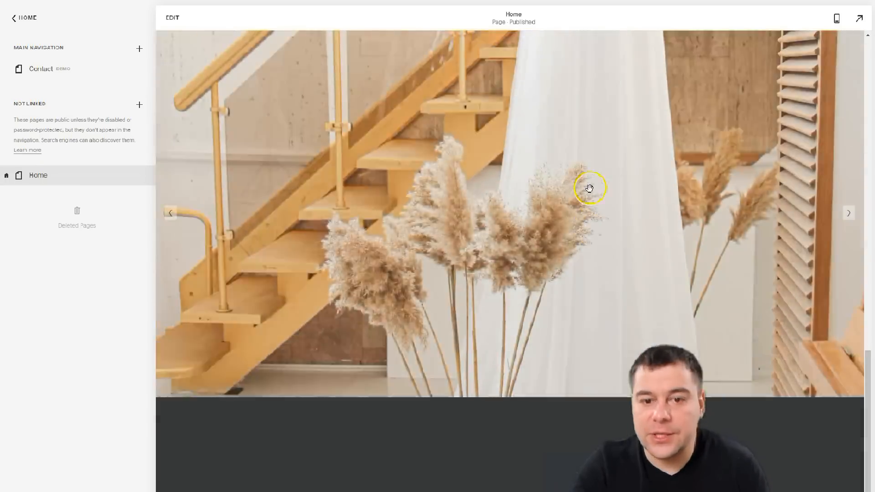
scroll(589, 188, up, 10)
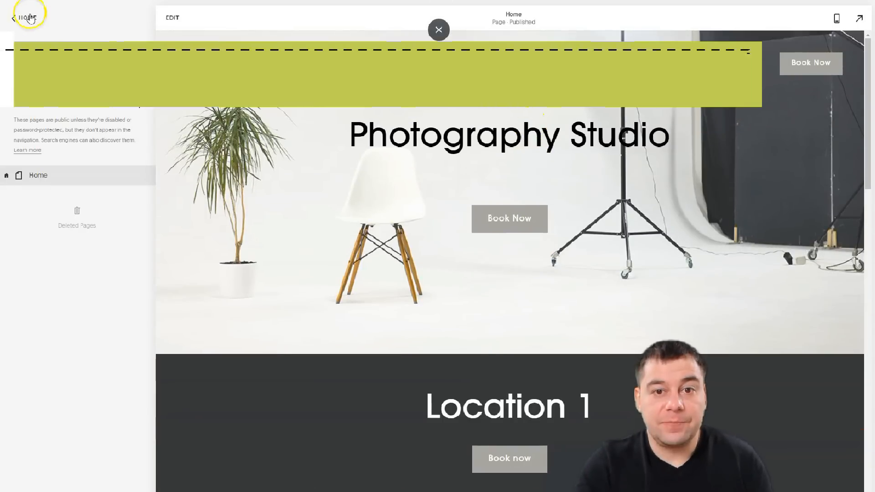
click(28, 18)
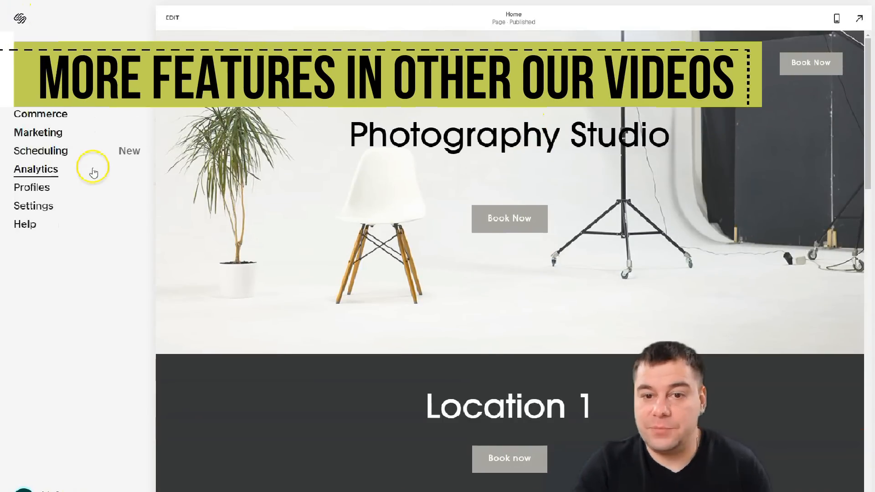
Step: Review the Home page in the mobile preview down to Location 2 and return to the desktop view
click(833, 22)
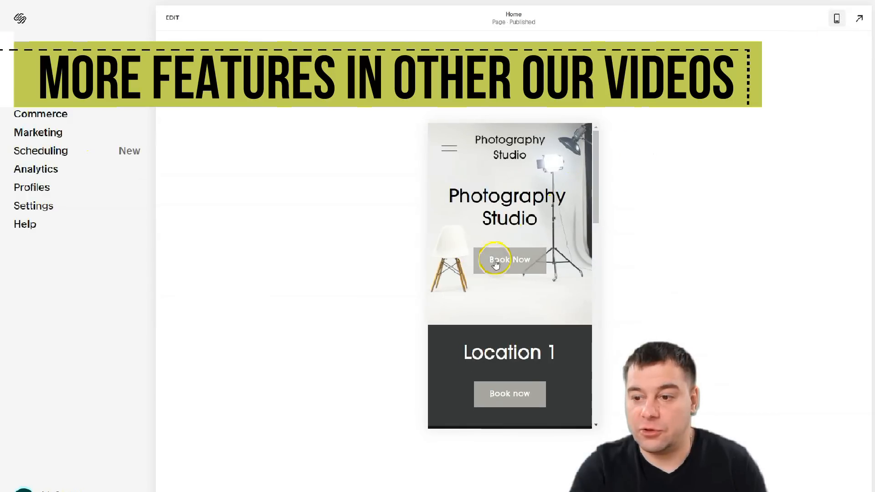
scroll(508, 231, down, 10)
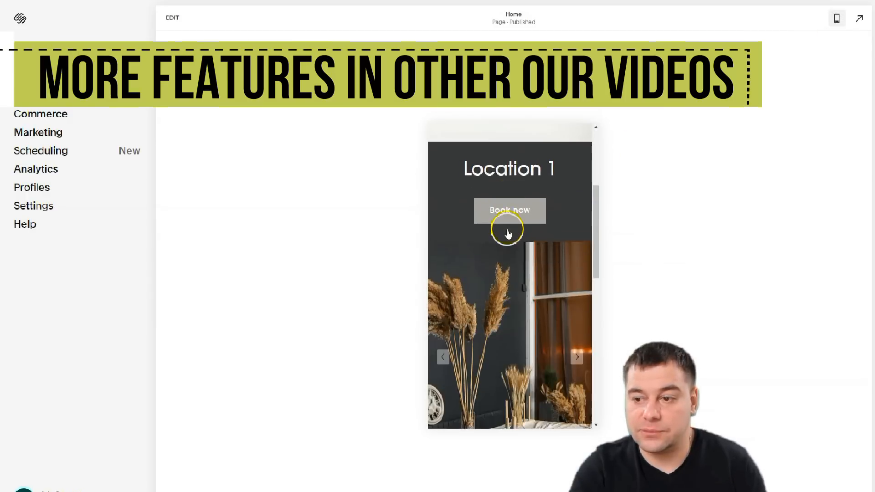
scroll(506, 228, up, 10)
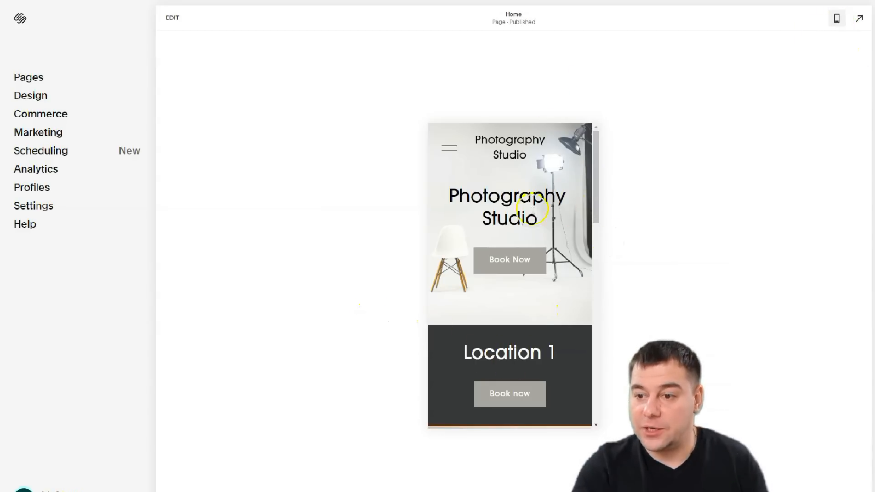
scroll(488, 276, down, 15)
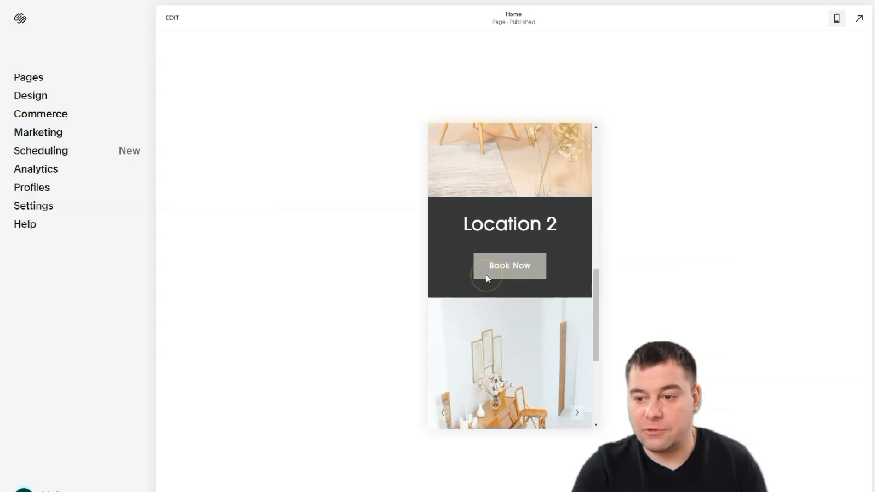
scroll(497, 277, up, 15)
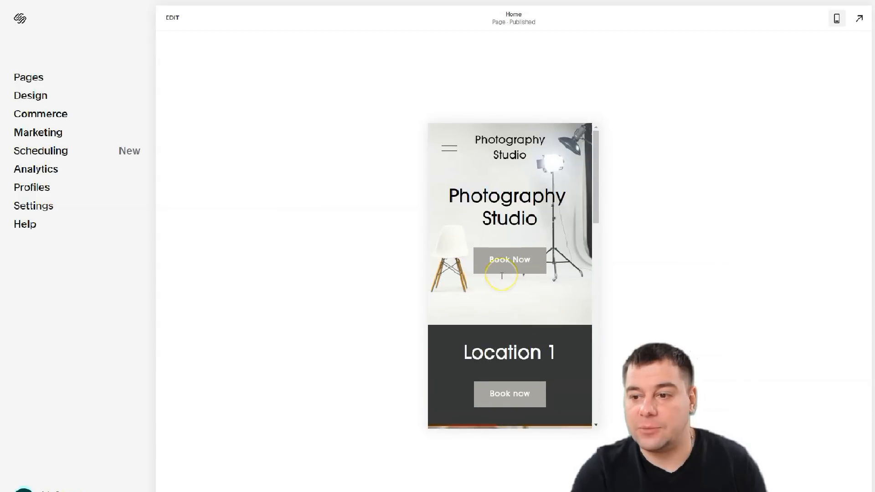
click(837, 21)
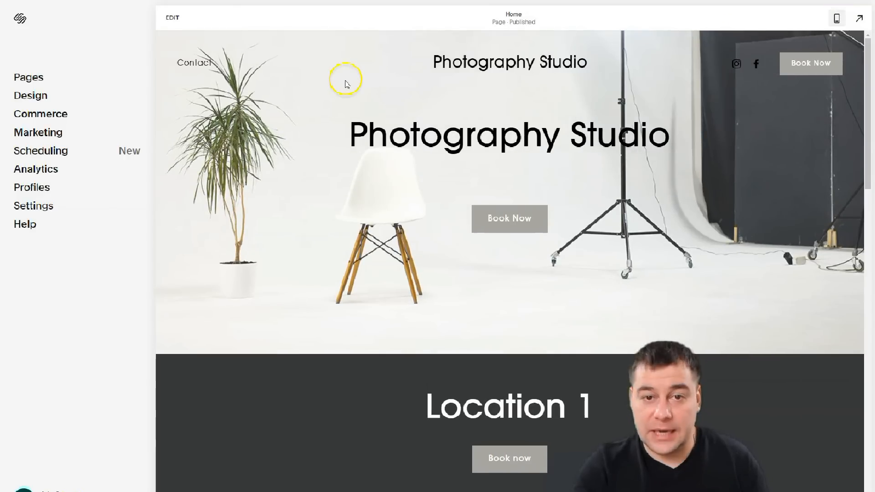